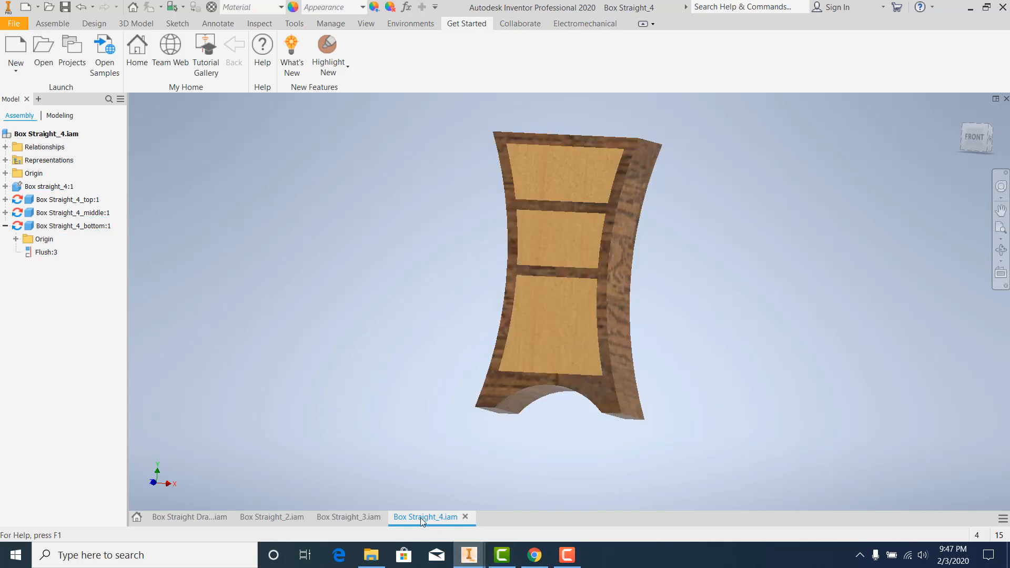
Review the example box assemblies Box Straight_2, Box Straight Drawer, Box Straight_3 and Box Straight_4.
click(269, 517)
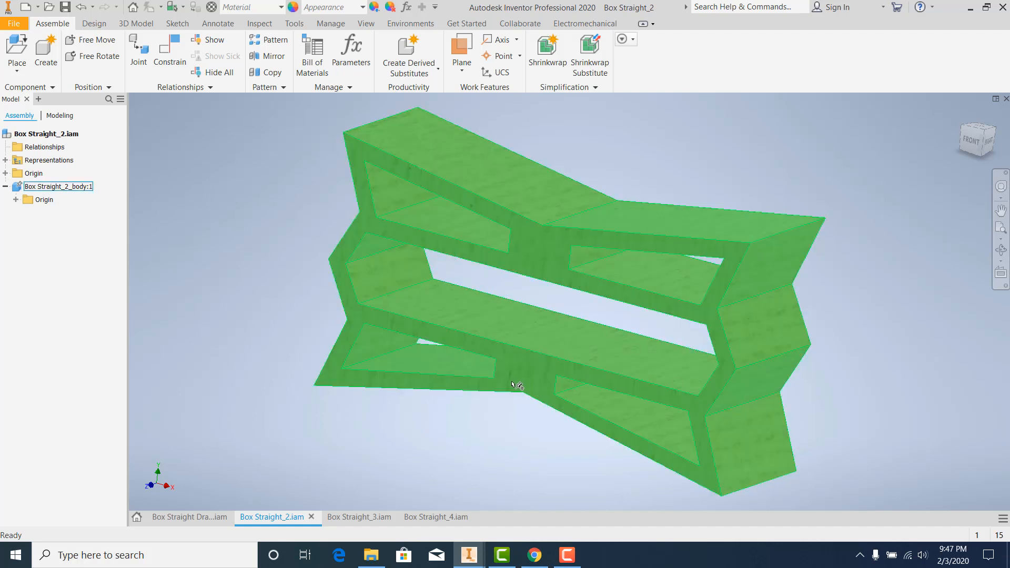
click(184, 518)
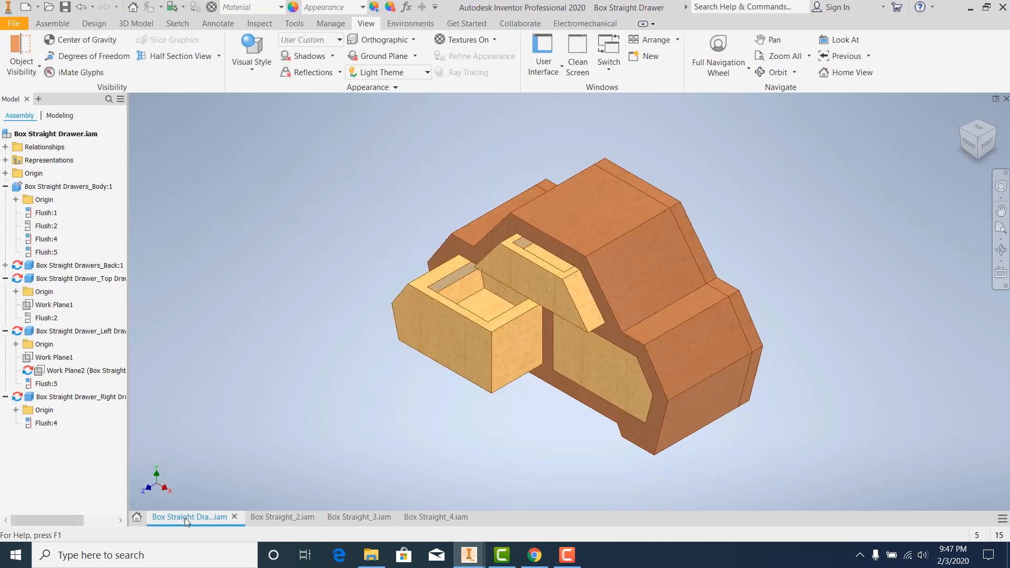
click(349, 514)
click(431, 516)
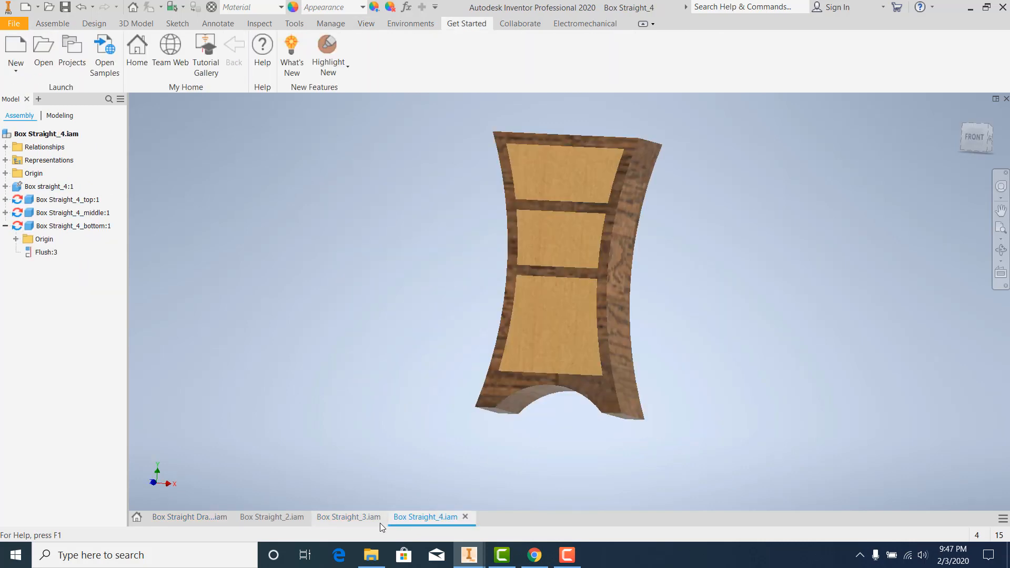
Switch to the Inventor window without open documents and create a new assembly.
mouse_move(466, 559)
click(521, 522)
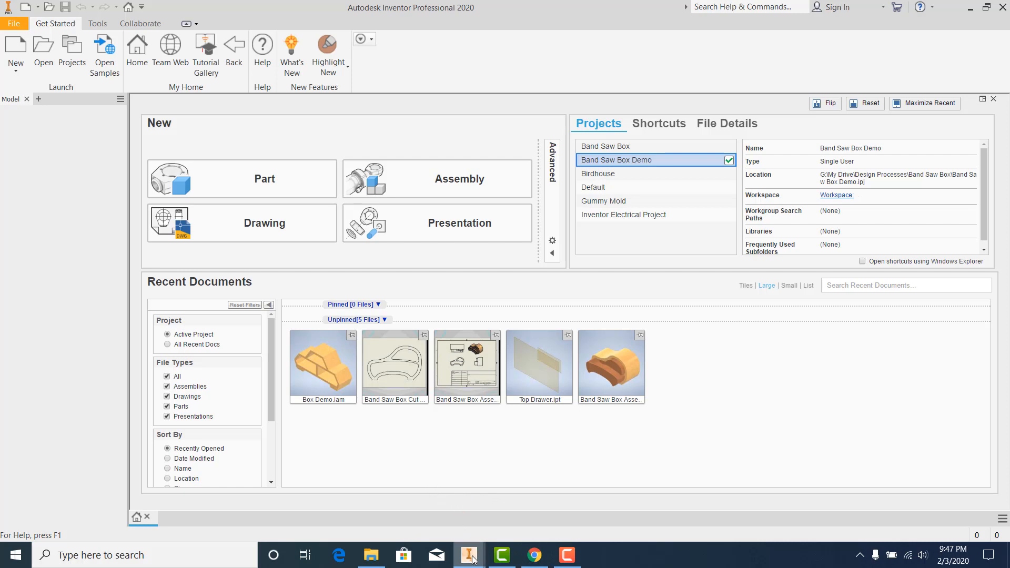
mouse_move(472, 558)
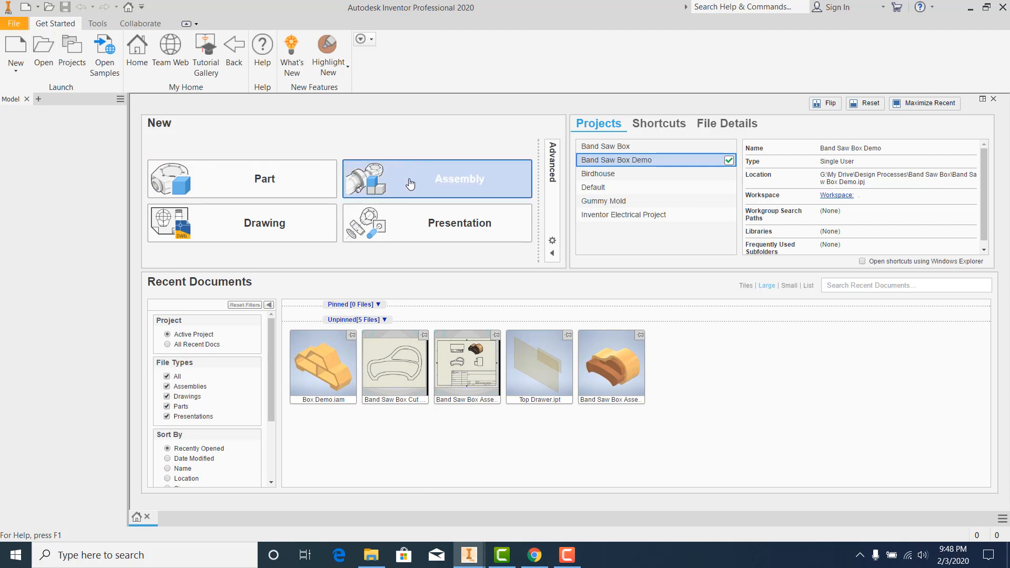
click(457, 188)
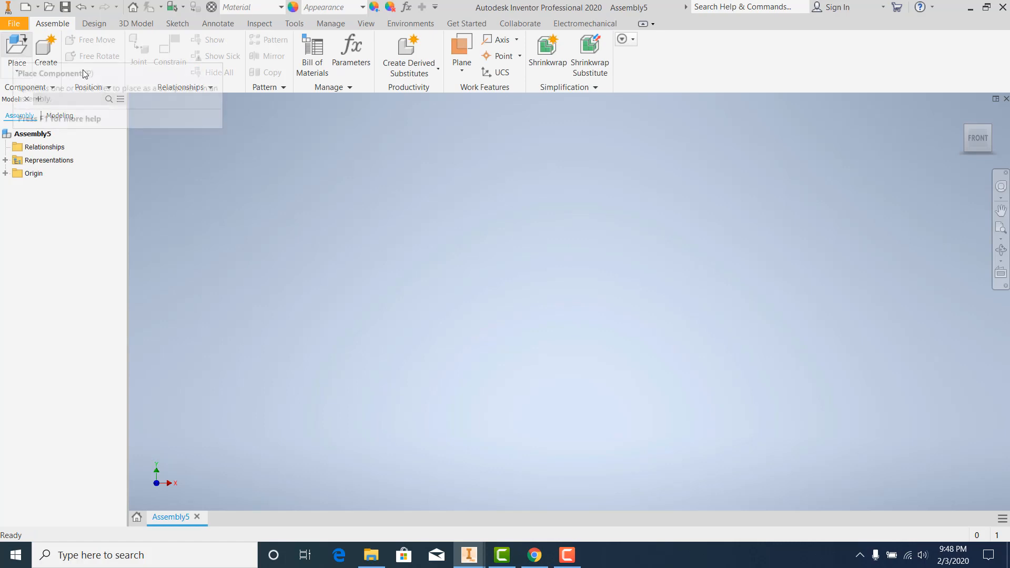
Create an in-place part named Box Demo Body_1 in the assembly using the Standard.ipt template.
click(46, 51)
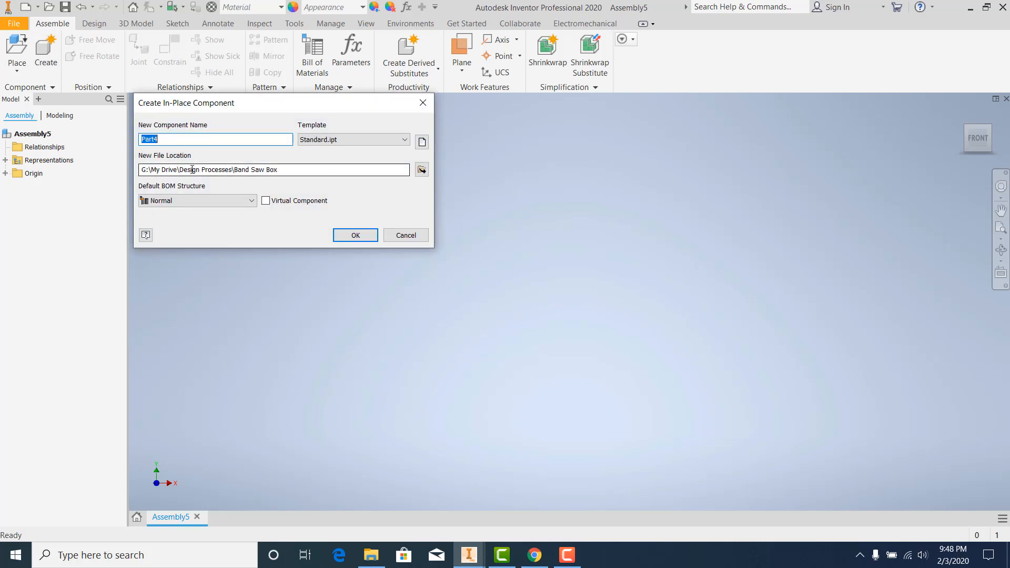
text(Box Demo Body_1)
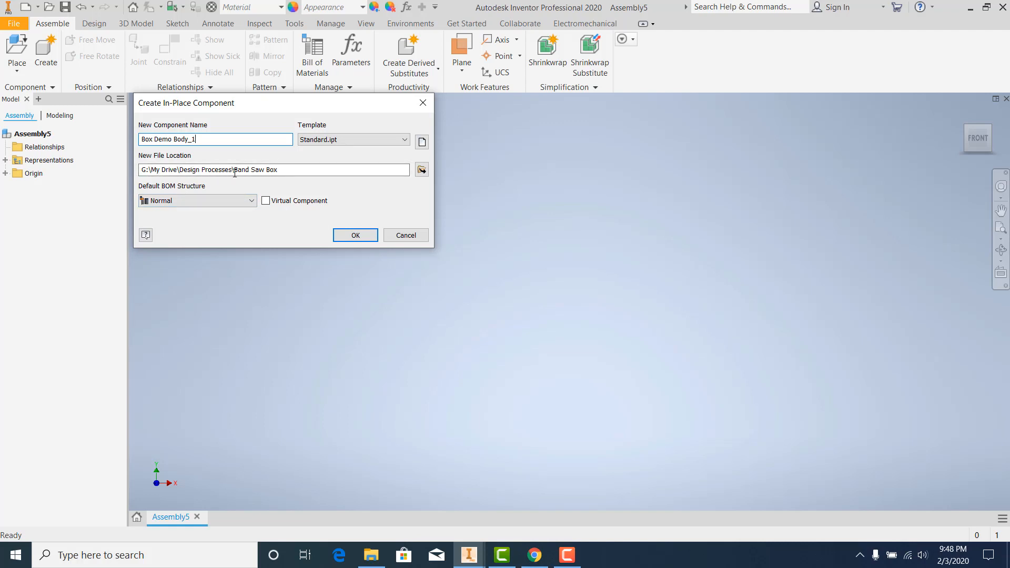
click(357, 234)
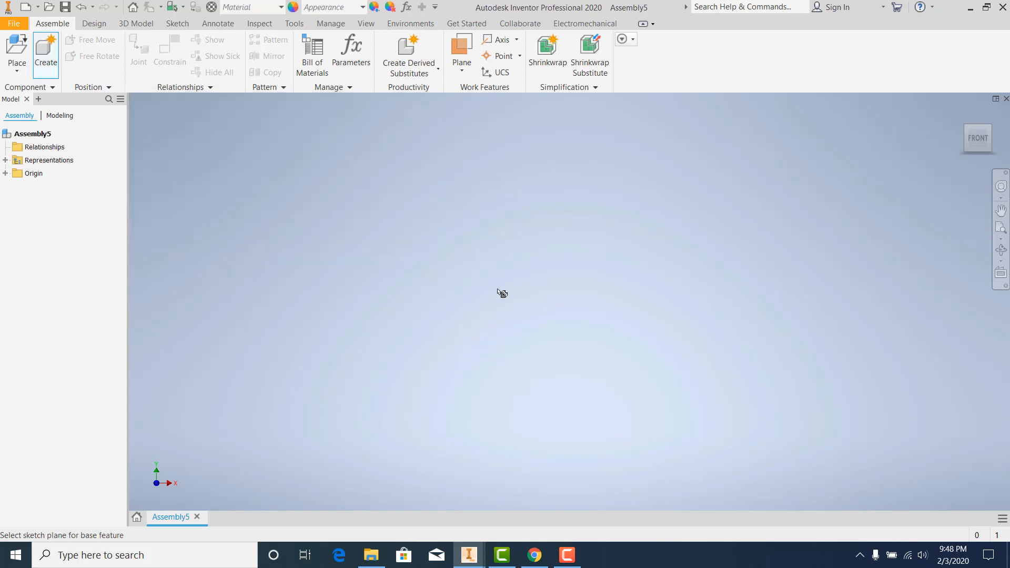
click(535, 268)
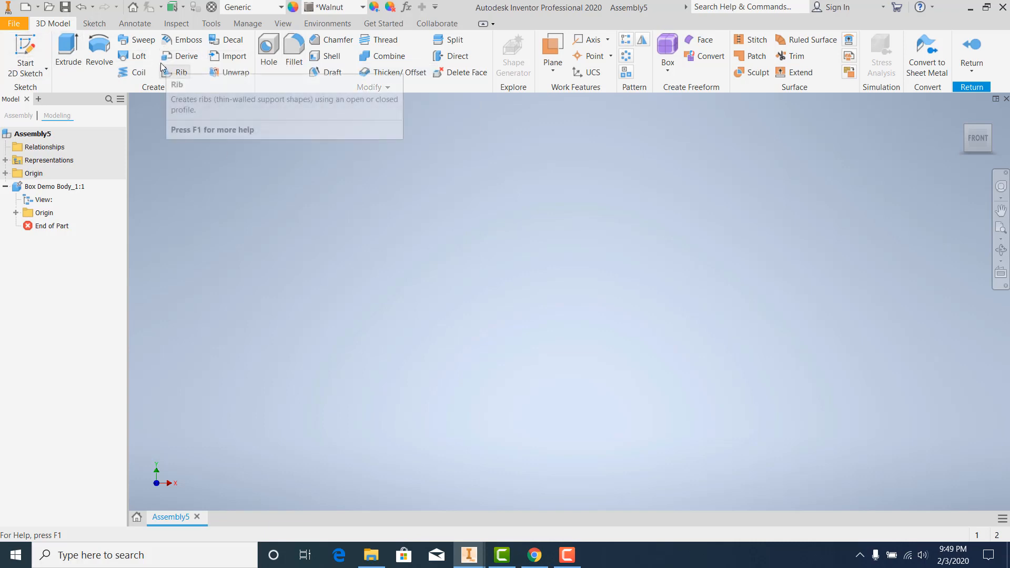
Sketch a two-point center rectangle 10.5 in wide and 5.25 in high, centered on the origin of the XY plane.
click(13, 47)
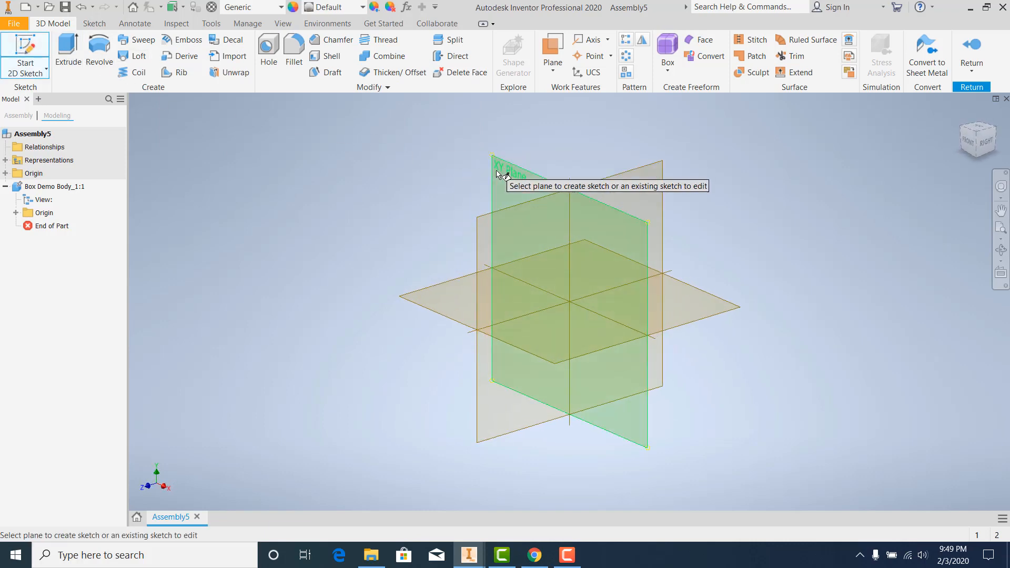
click(510, 168)
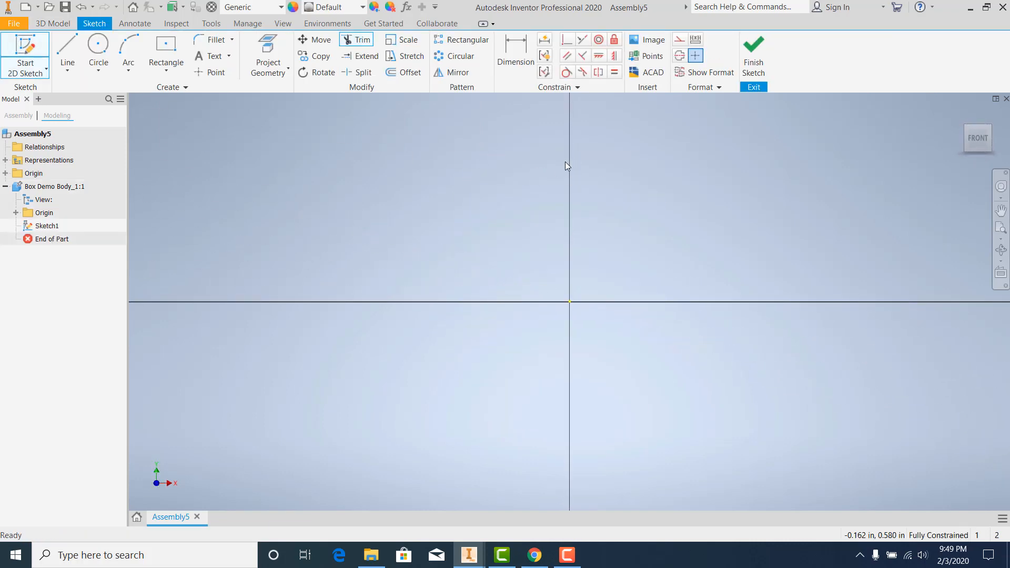
click(166, 65)
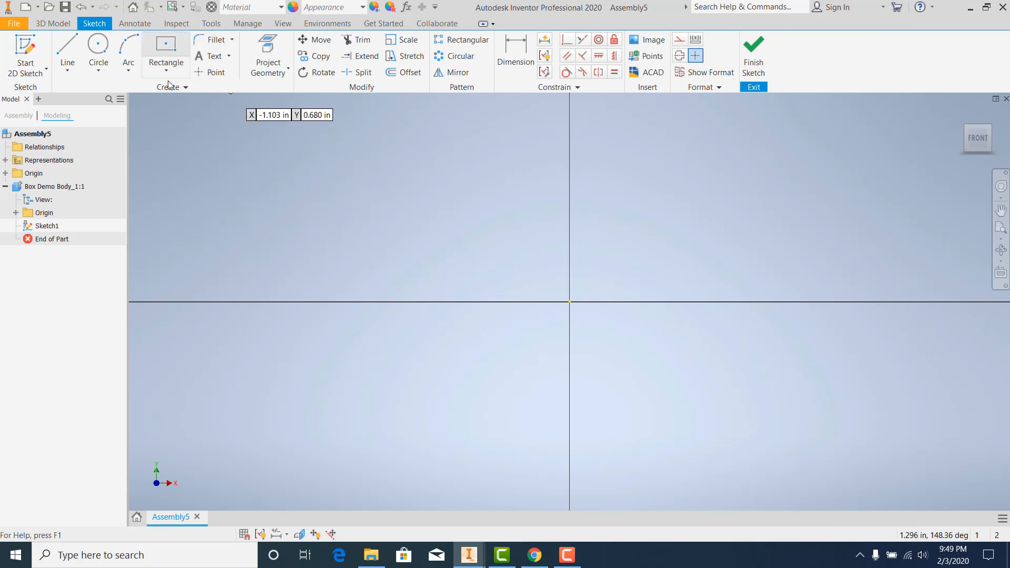
click(166, 70)
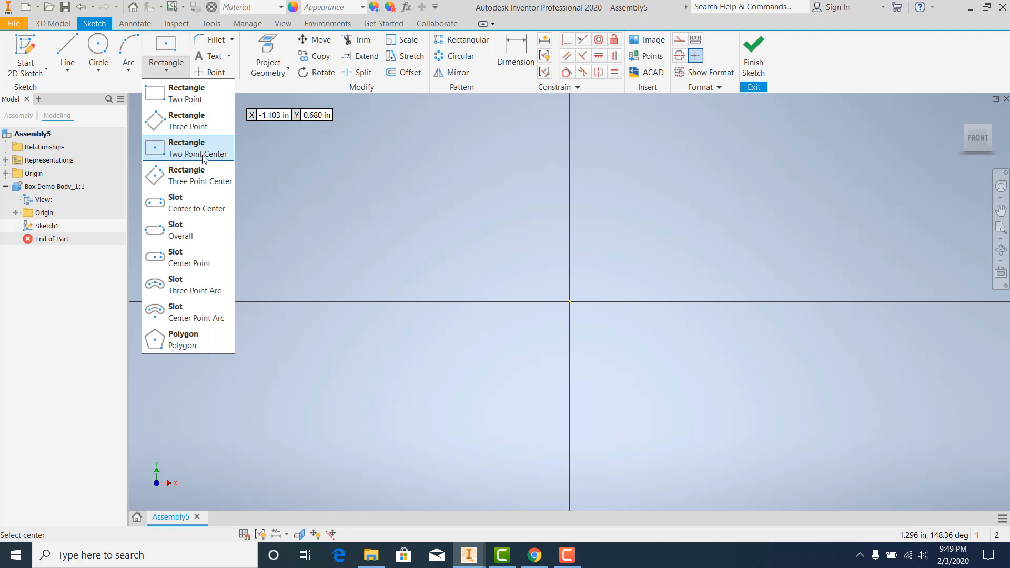
click(168, 51)
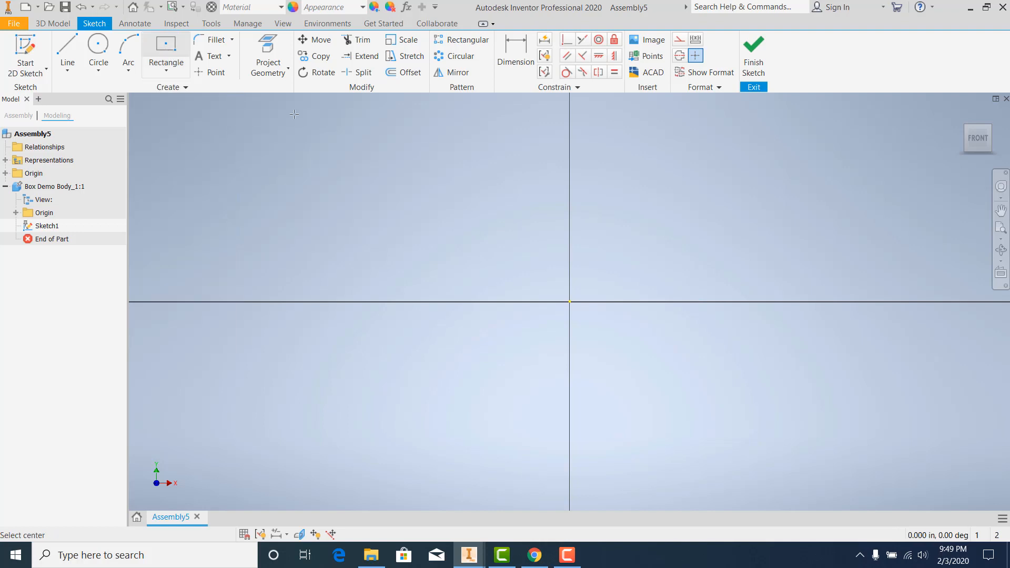
click(569, 302)
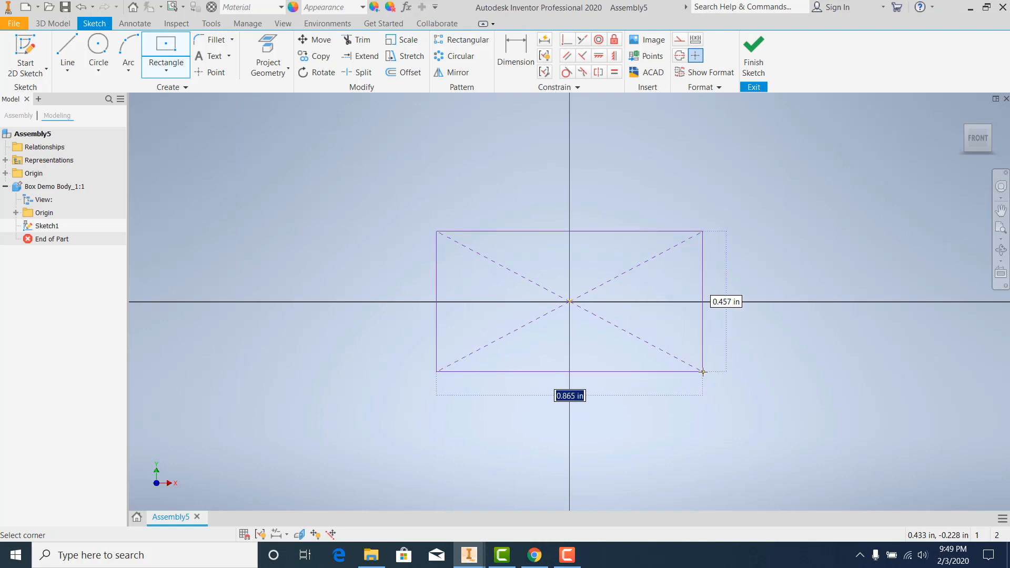
text(10.5)
key(Tab)
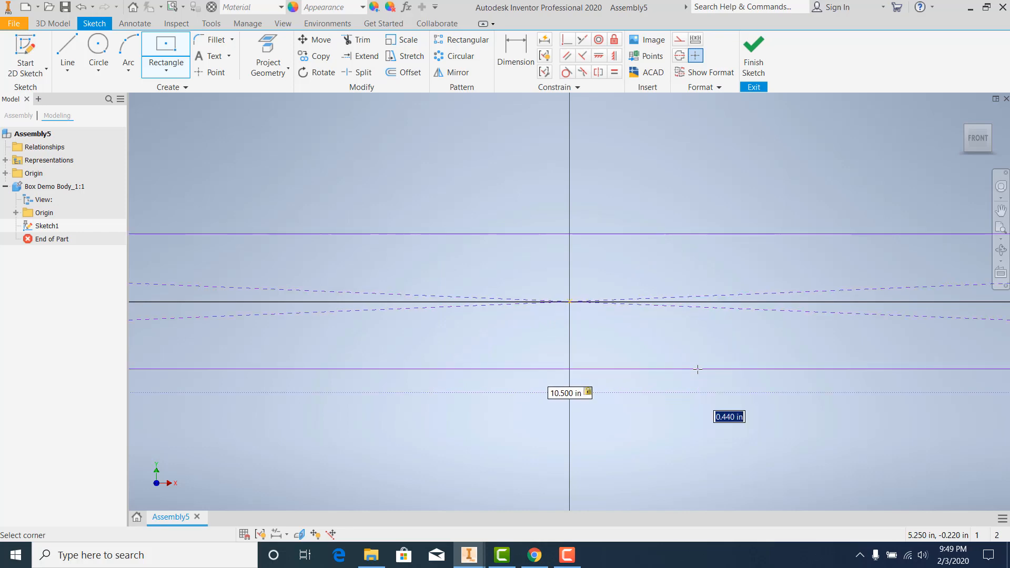
text(5.25)
key(Return)
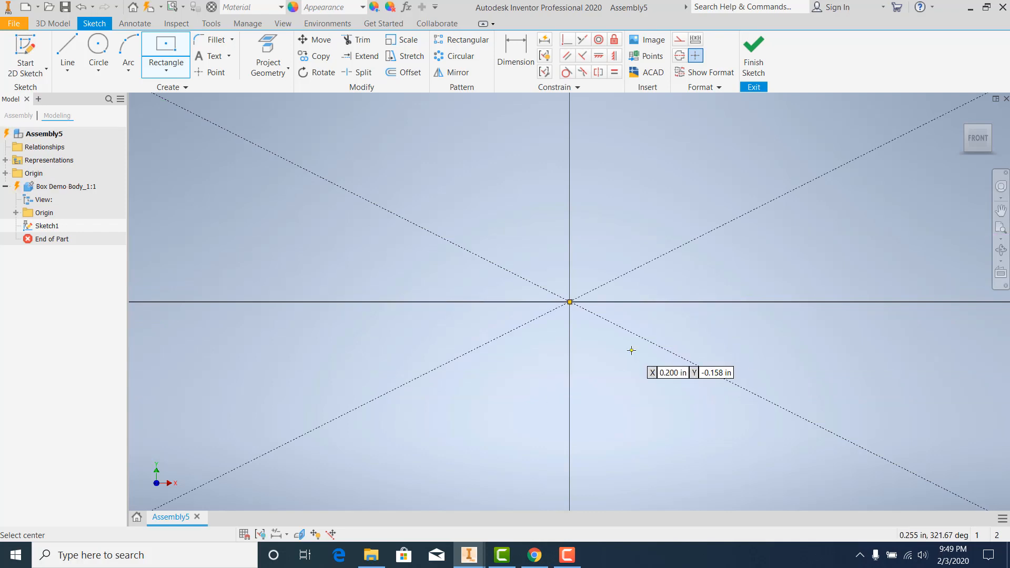
scroll(634, 352, up, 3)
middle_drag(642, 385, 588, 337)
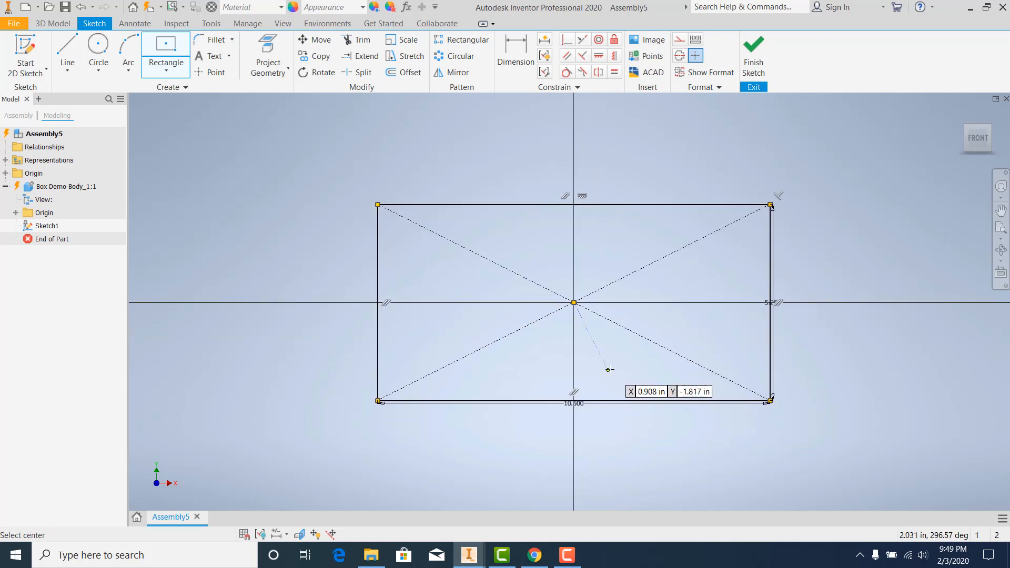
key(Escape)
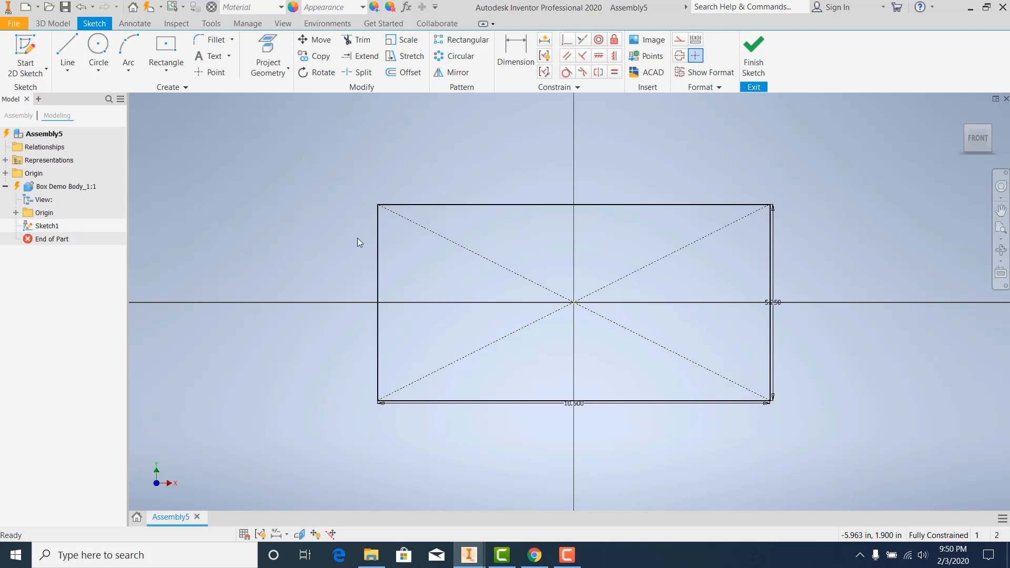
Convert the whole rectangle to construction geometry.
mouse_move(331, 174)
mouse_down()
mouse_move(354, 222)
mouse_move(635, 403)
mouse_move(828, 445)
mouse_up()
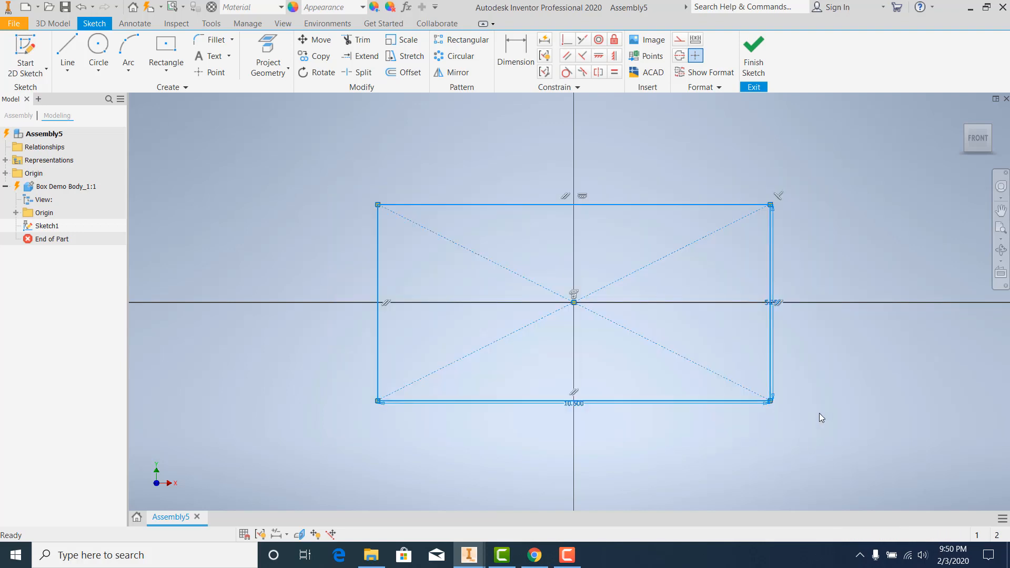
click(680, 40)
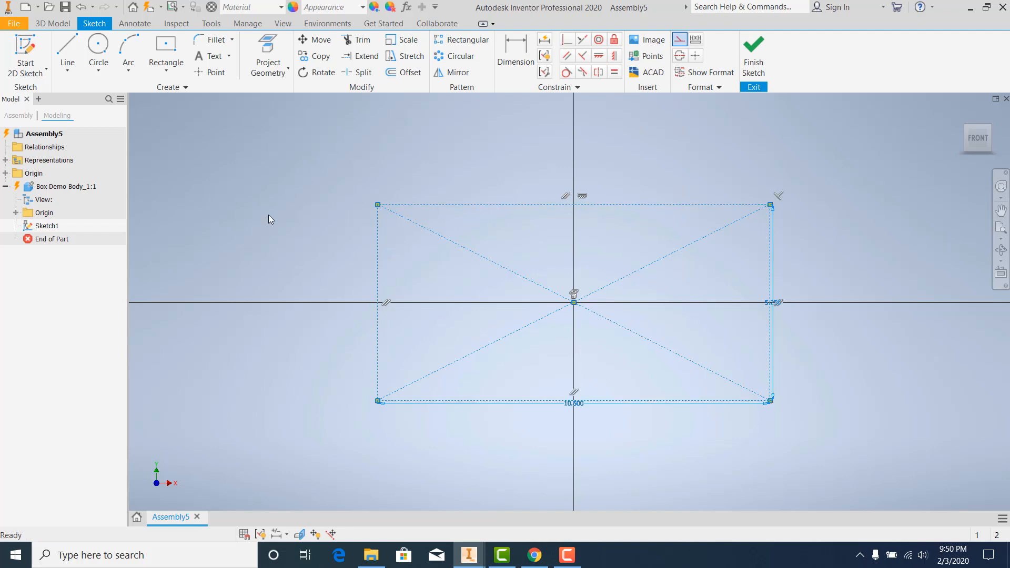
click(243, 238)
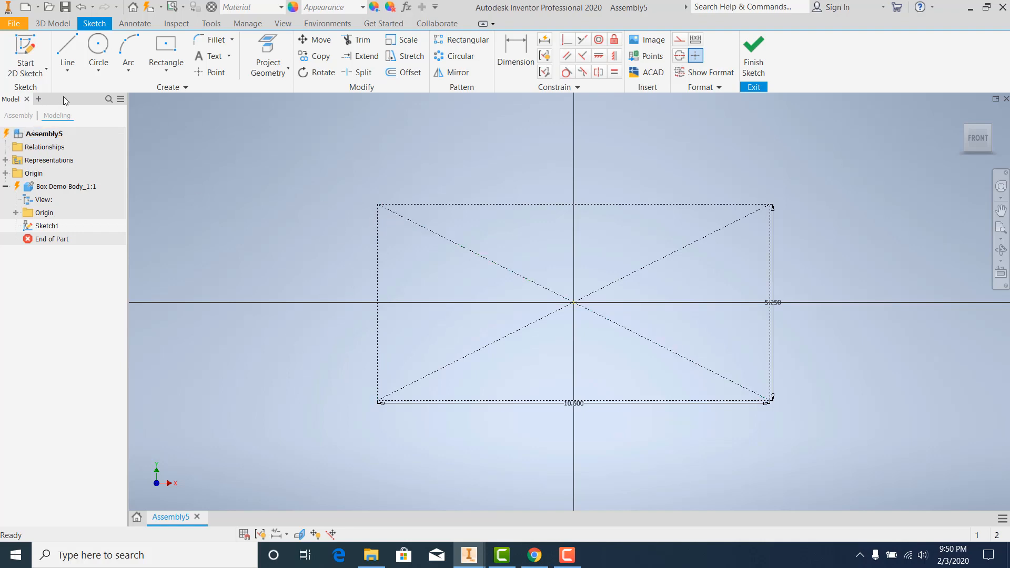
Draw a four-point interpolation spline bulging toward the rectangle's left edge, from its bottom edge to its top edge about 3 in left of center.
click(71, 69)
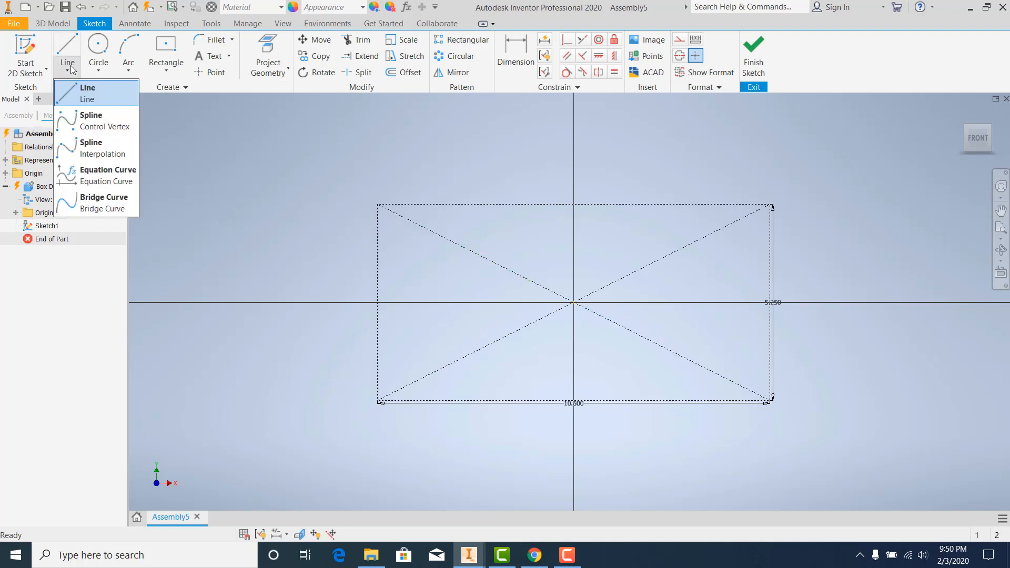
click(91, 152)
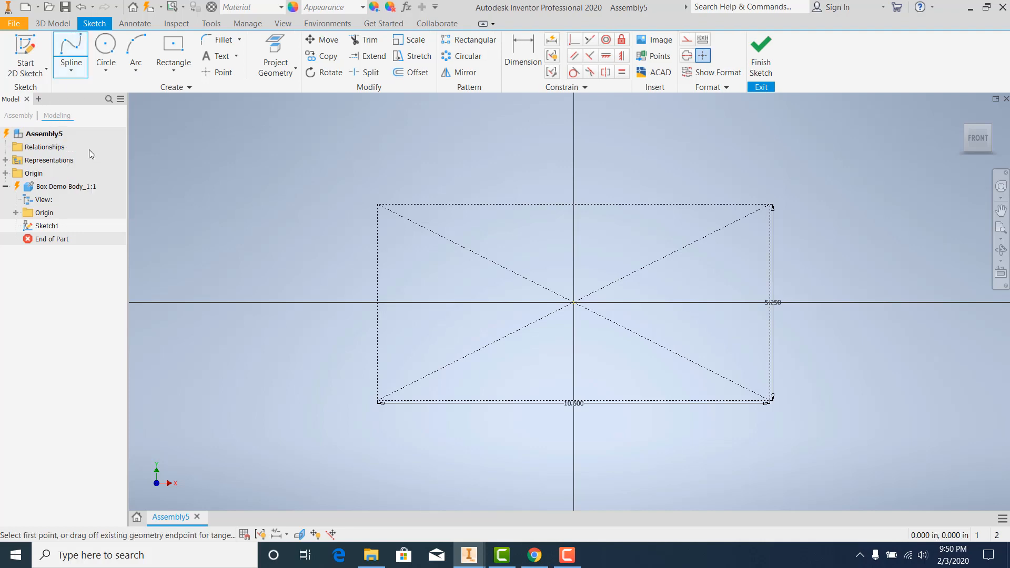
click(407, 400)
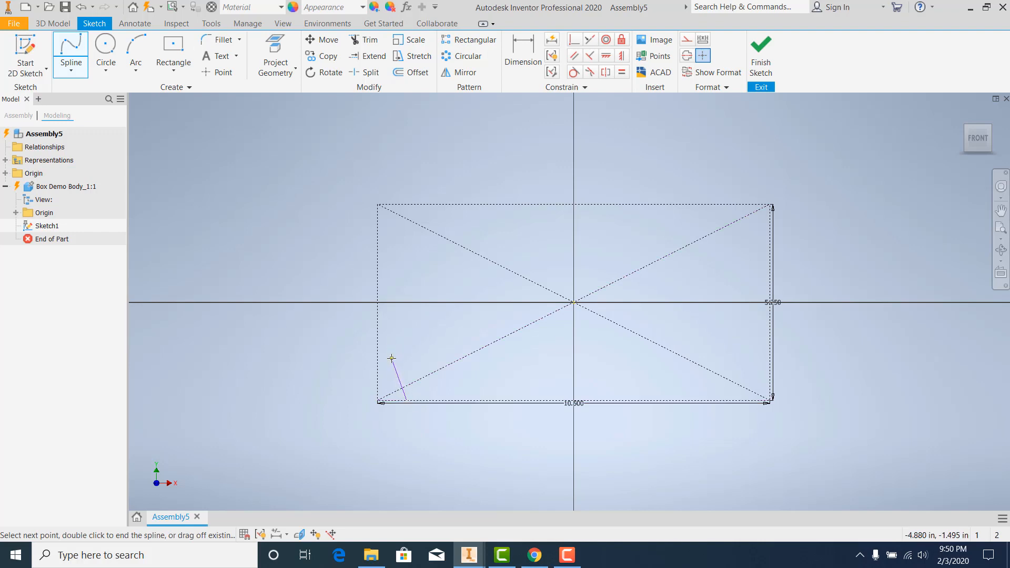
click(385, 335)
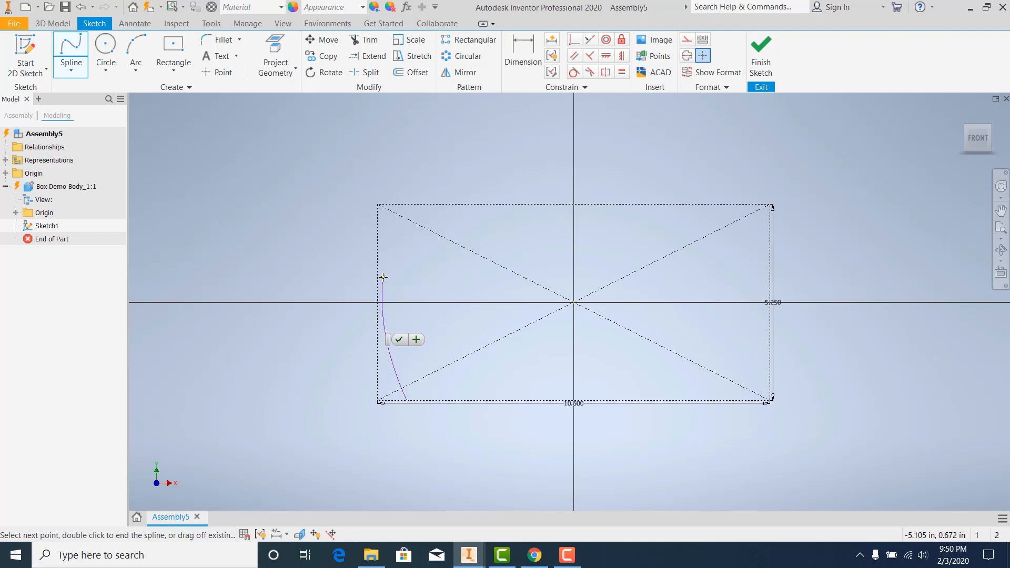
click(382, 279)
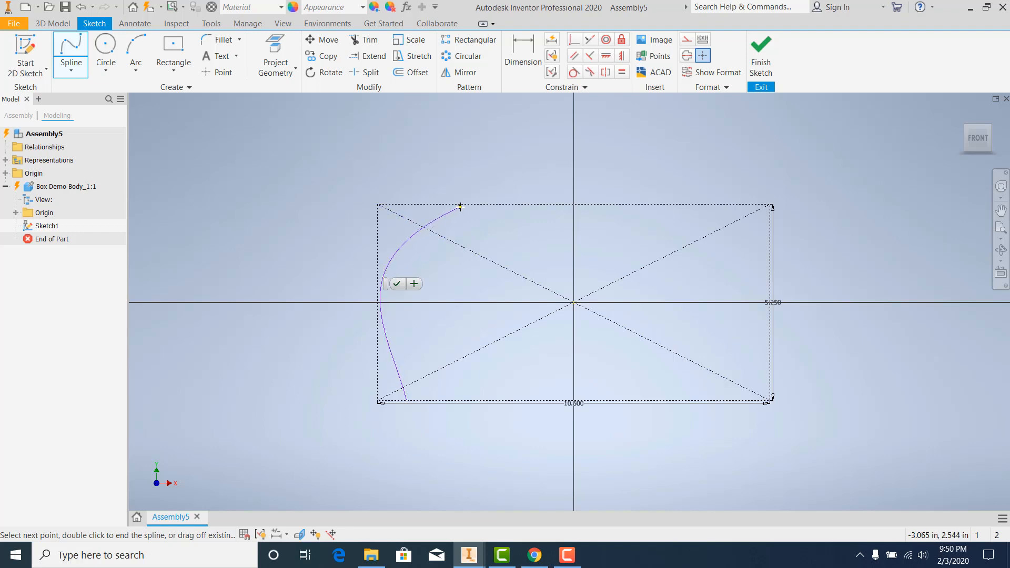
click(461, 204)
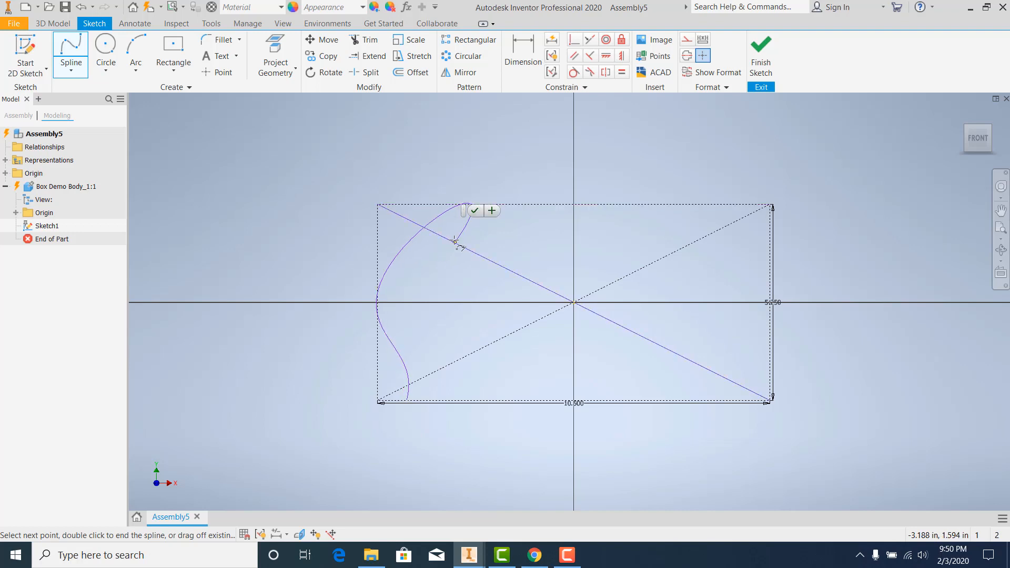
click(474, 211)
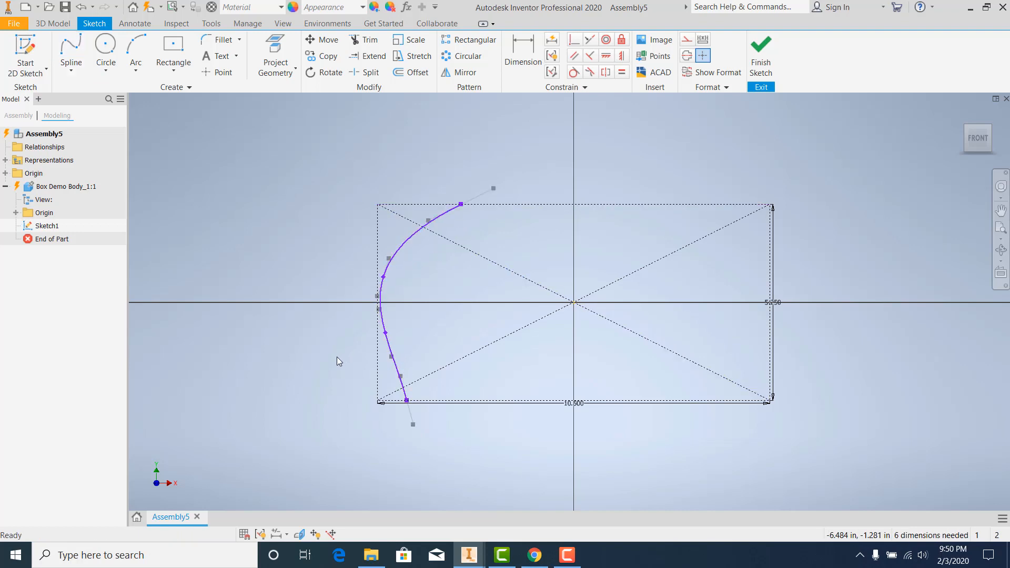
Draw a vertical line about 0.67 in long upward from the sketch origin.
click(71, 64)
click(86, 96)
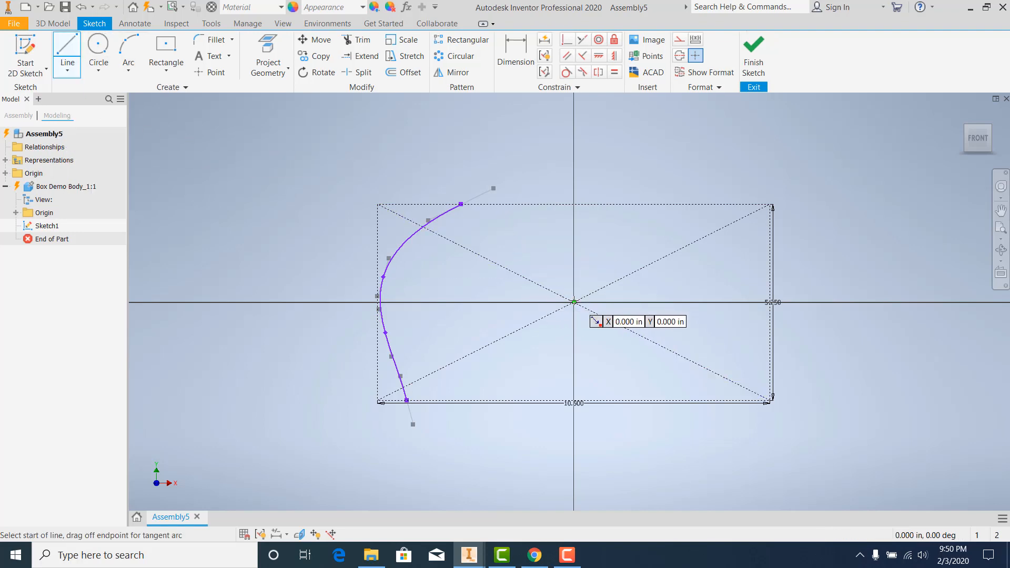
click(574, 302)
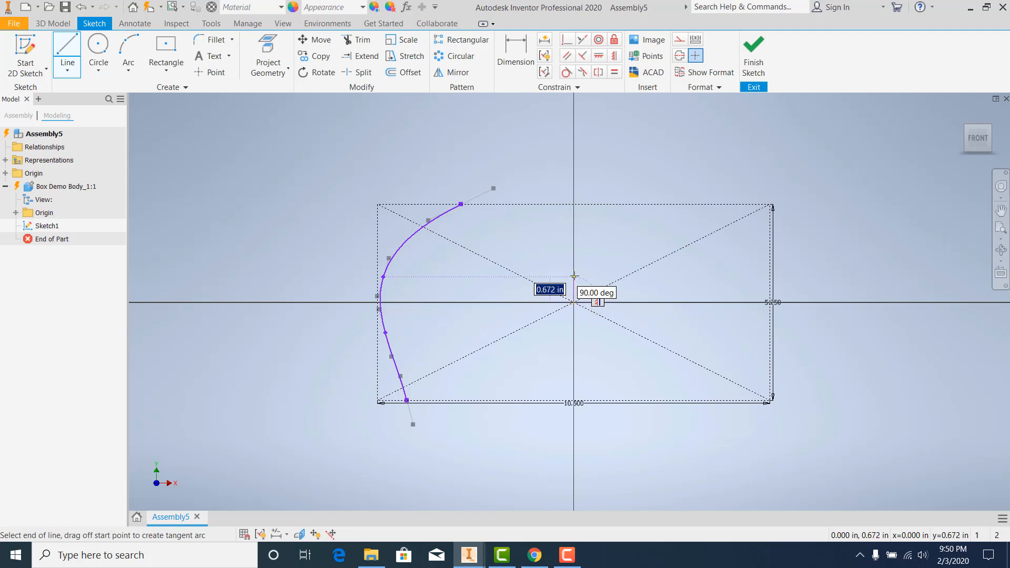
click(574, 277)
key(Escape)
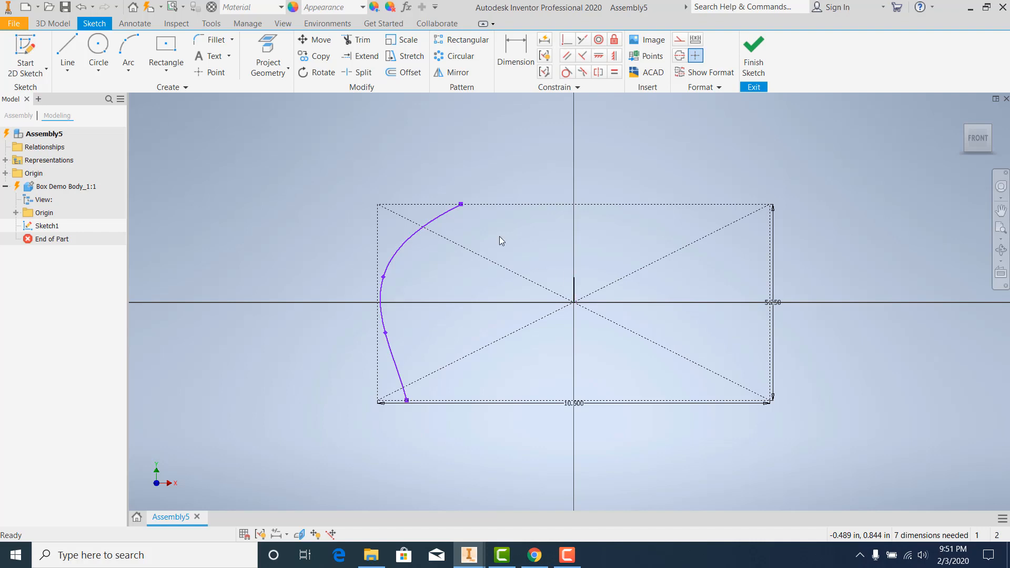
Mirror the left spline about the short vertical line at the sketch origin.
click(451, 72)
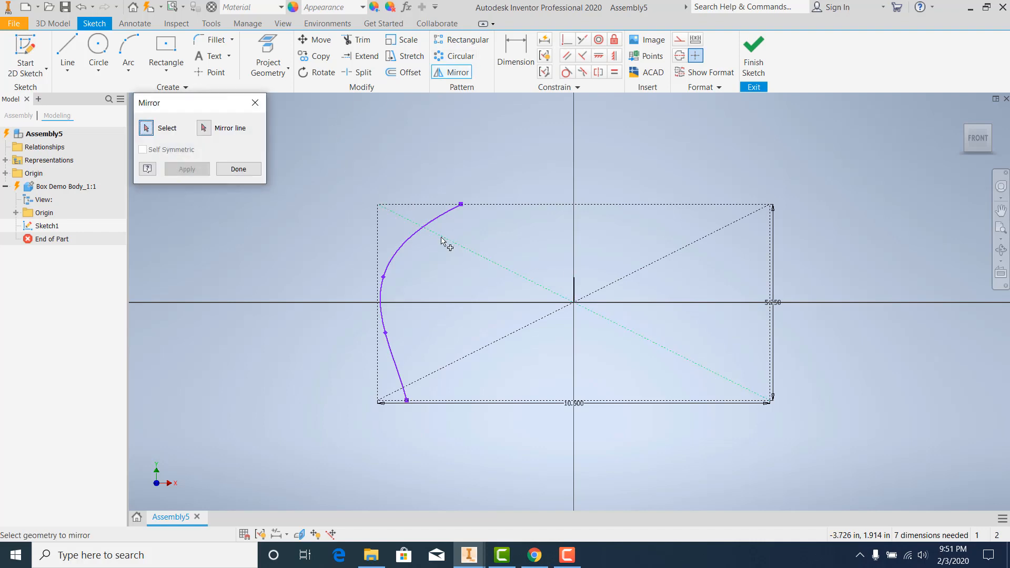
click(403, 246)
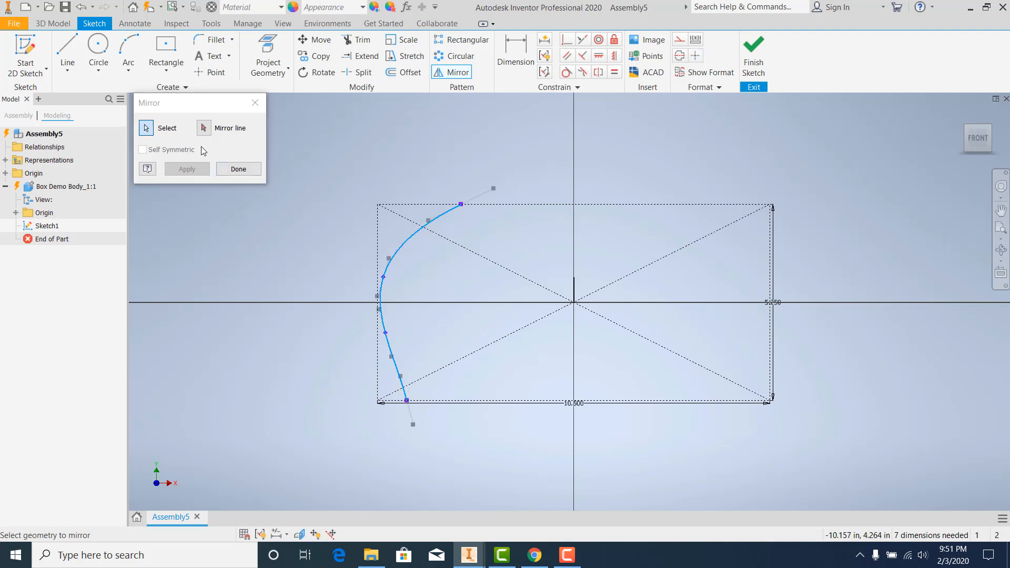
click(203, 128)
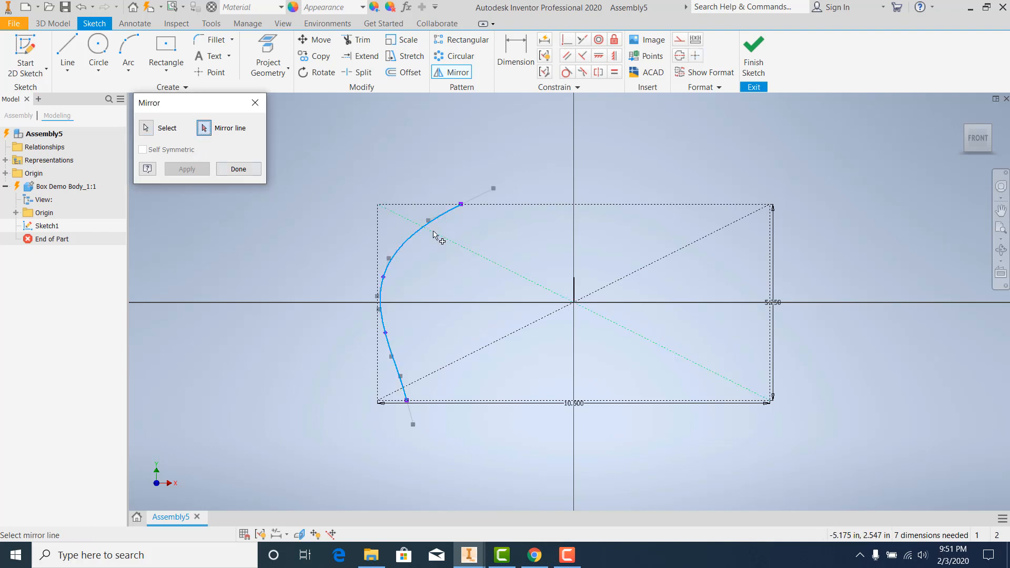
click(575, 290)
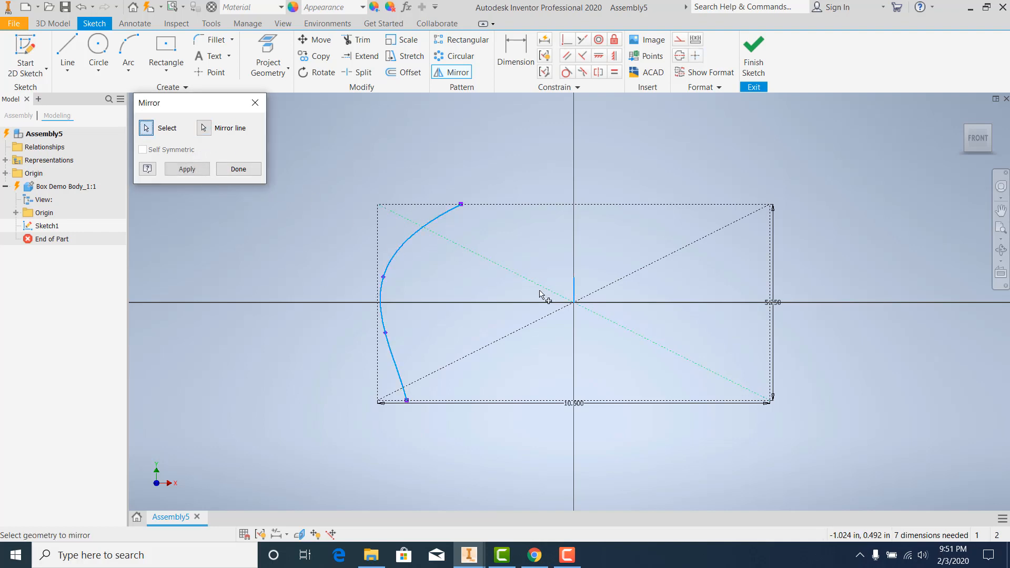
click(187, 169)
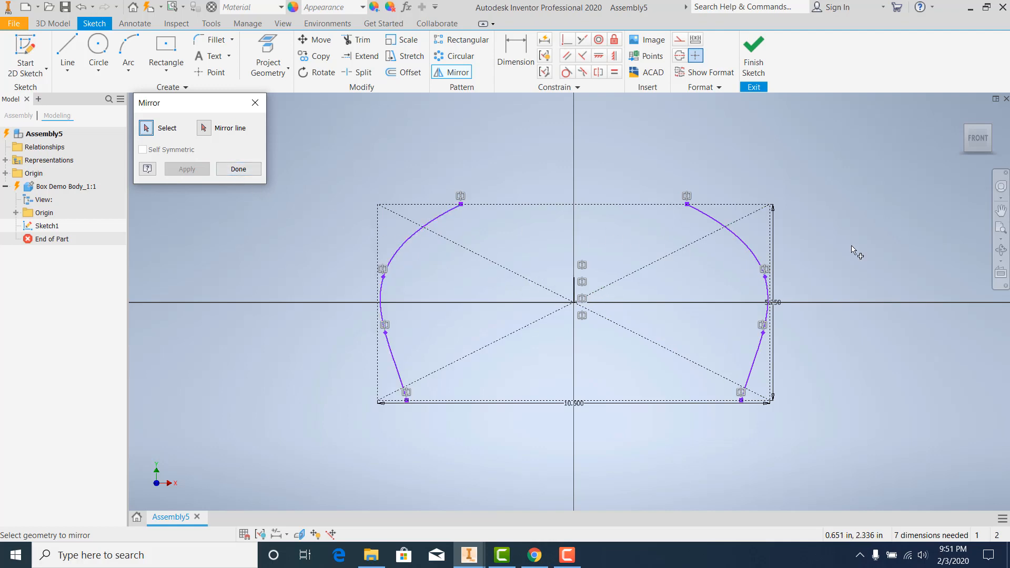
click(245, 171)
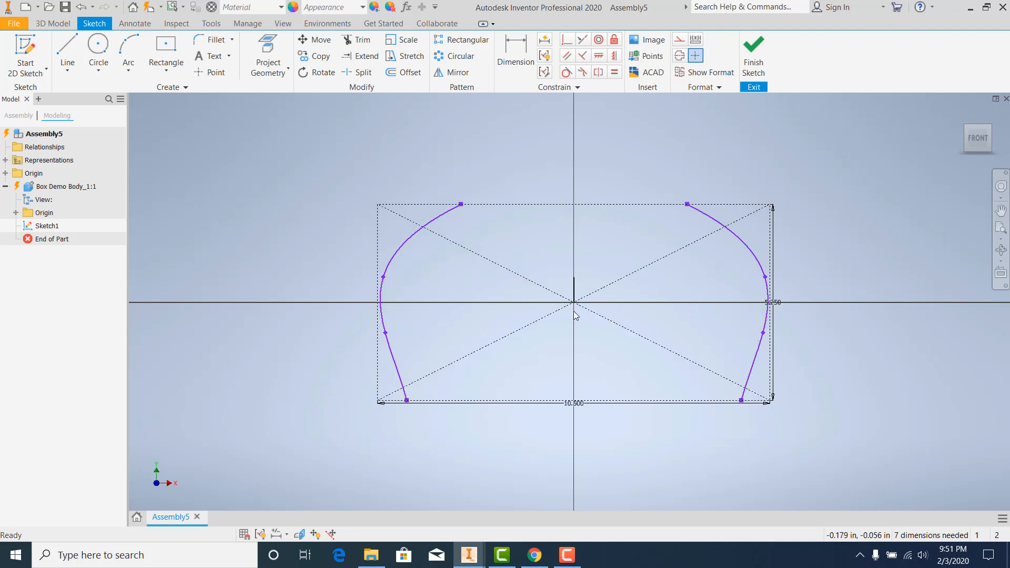
Draw a 1.25 in horizontal line inward from the left spline's lower endpoint, along the rectangle's bottom edge.
click(67, 50)
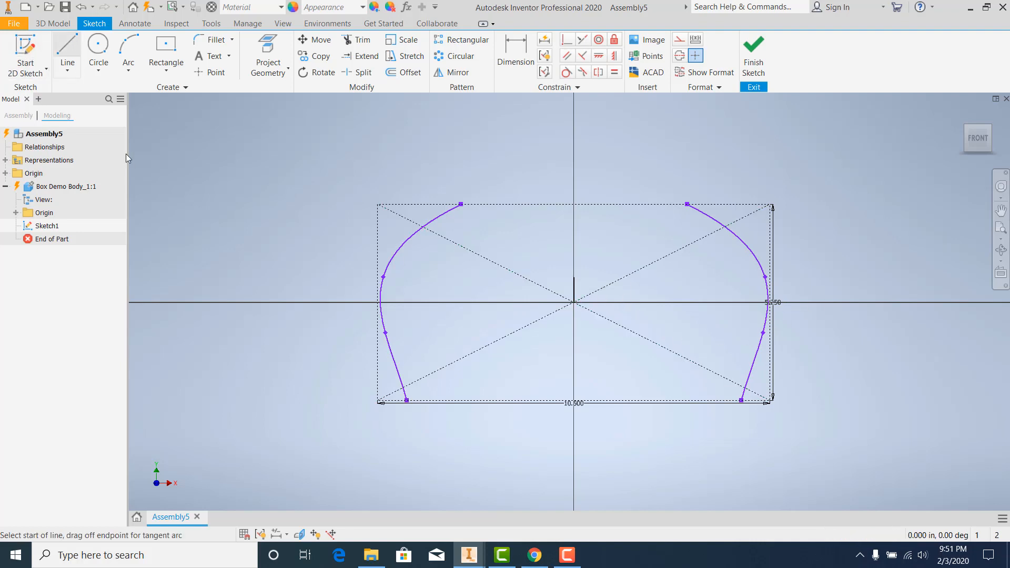
click(406, 400)
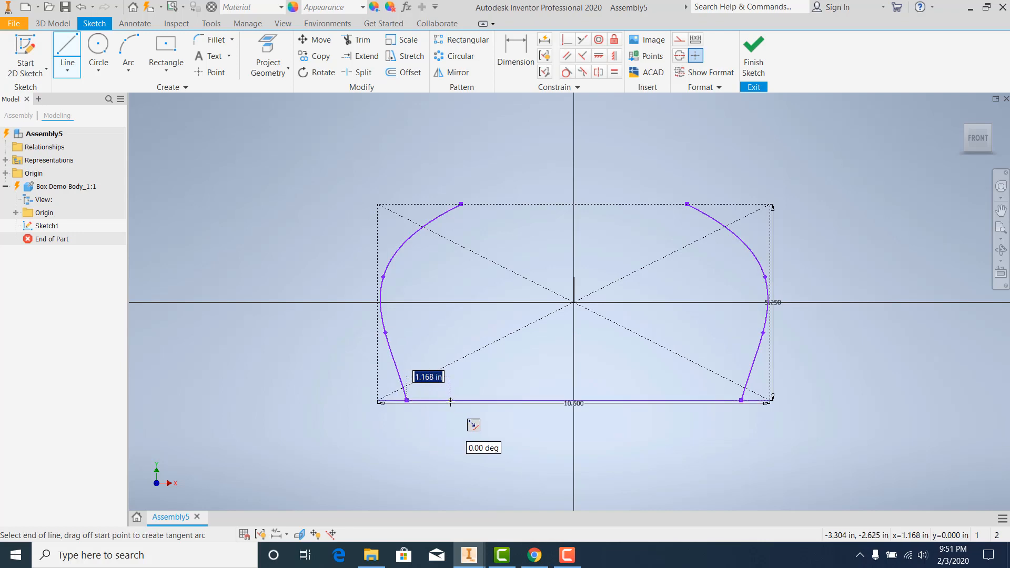
text(1.25)
key(Return)
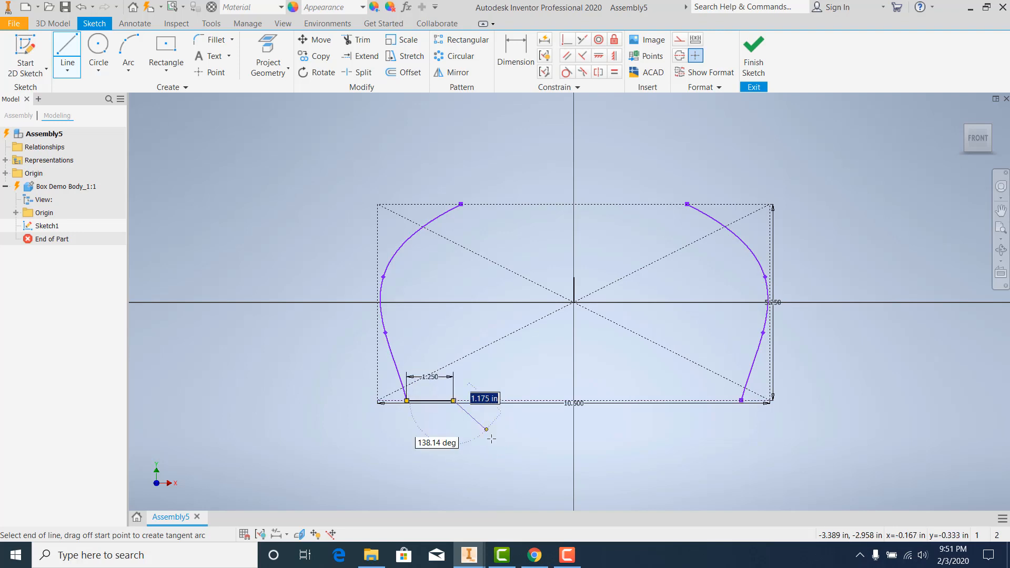
key(Escape)
Draw a 1.25 in horizontal line inward from the right spline's lower endpoint, along the rectangle's bottom edge.
click(68, 55)
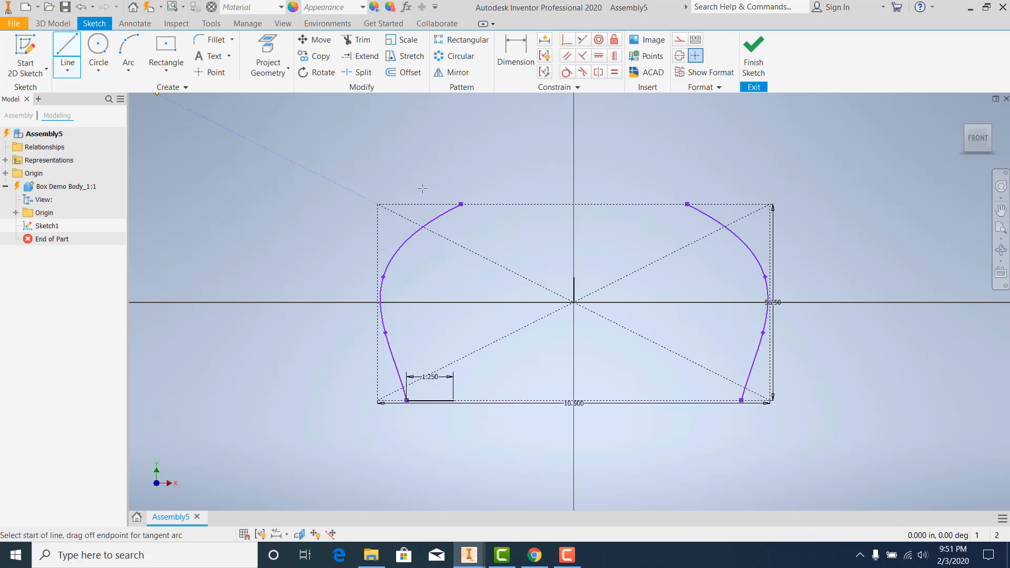
click(740, 399)
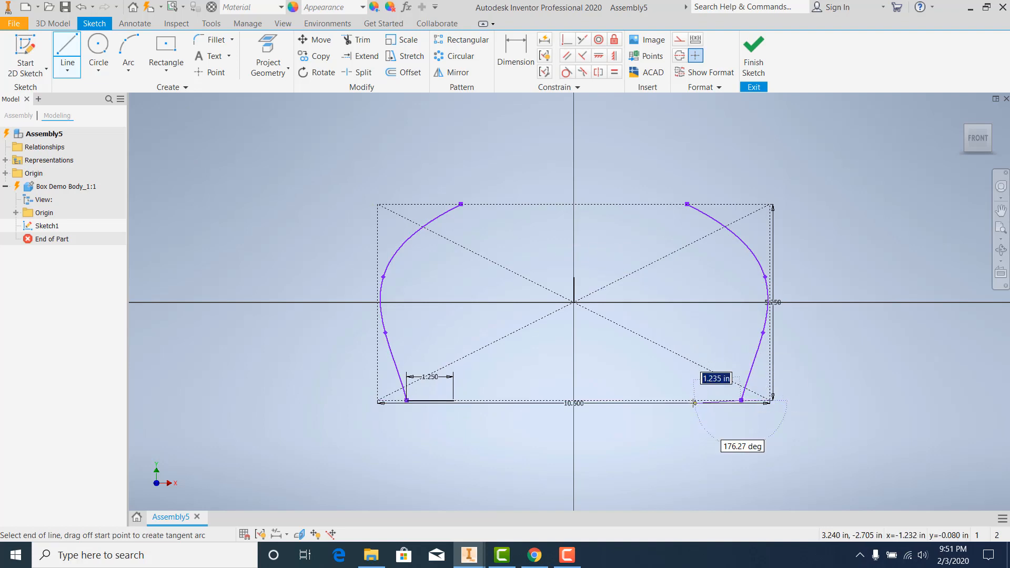
text(1)
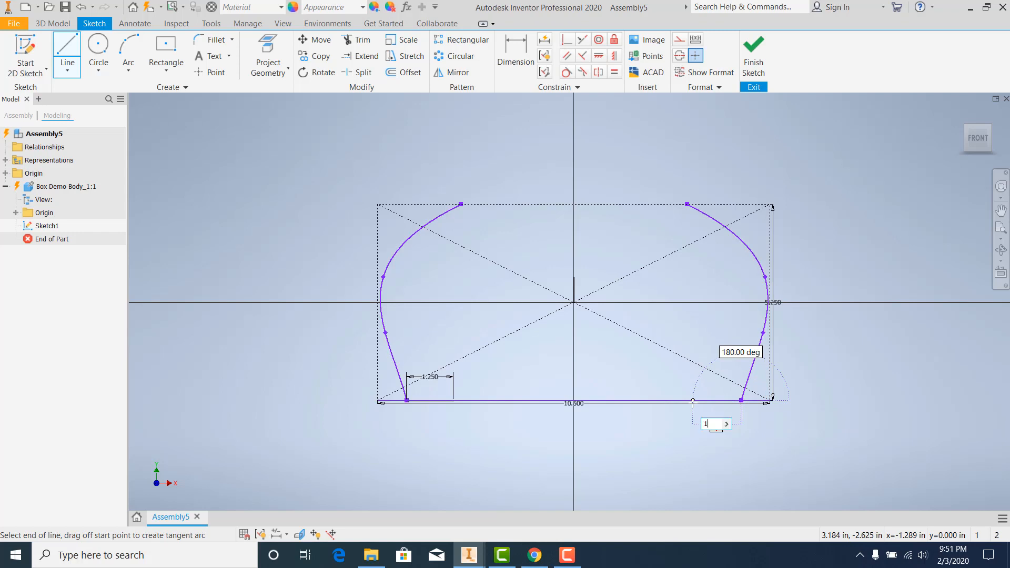
text(.25)
key(Return)
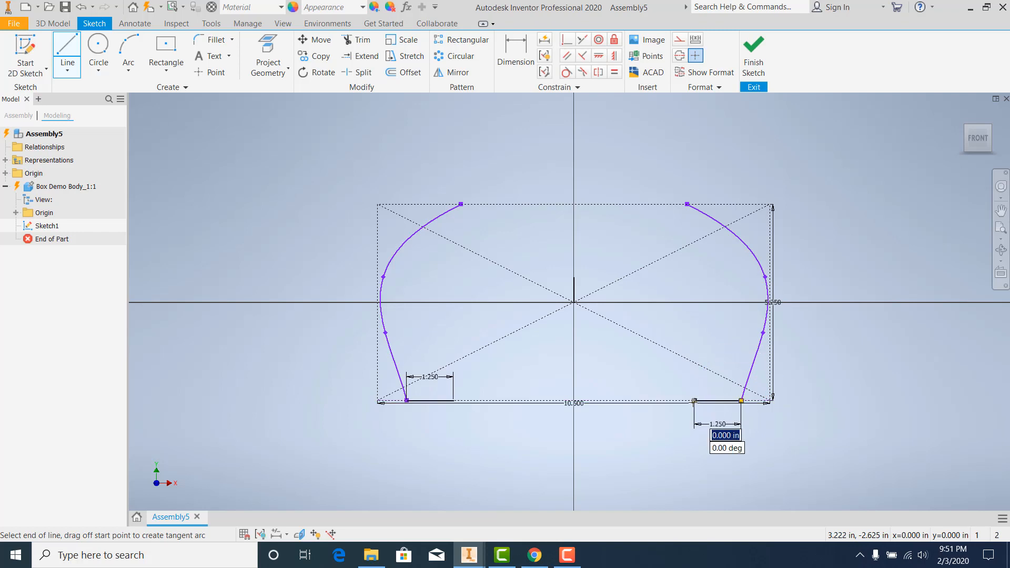
key(Escape)
key(Escape)
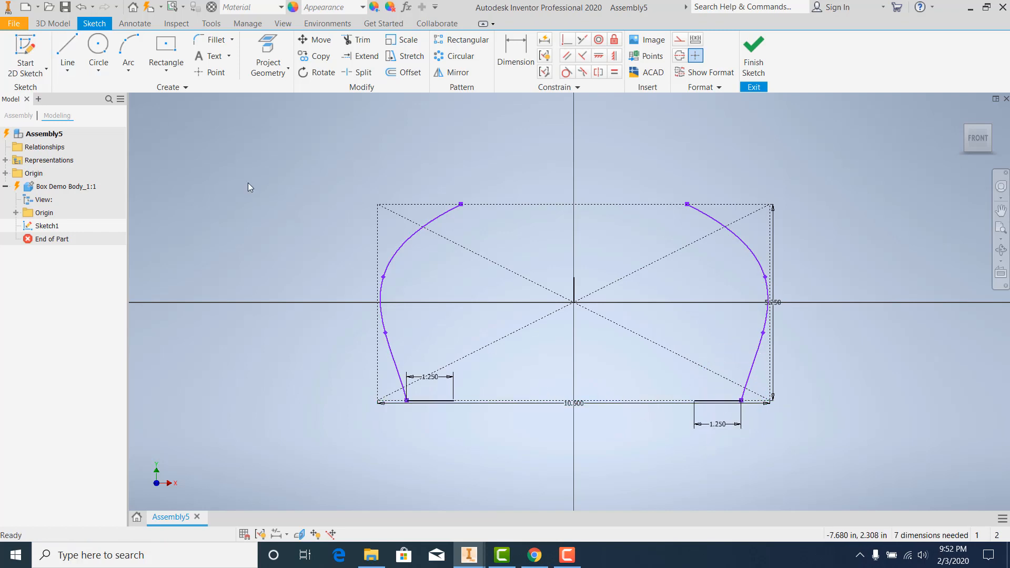
Draw a three-point arc with a radius of about 10 in, bowing upward between the inner ends of the two bottom lines.
click(128, 53)
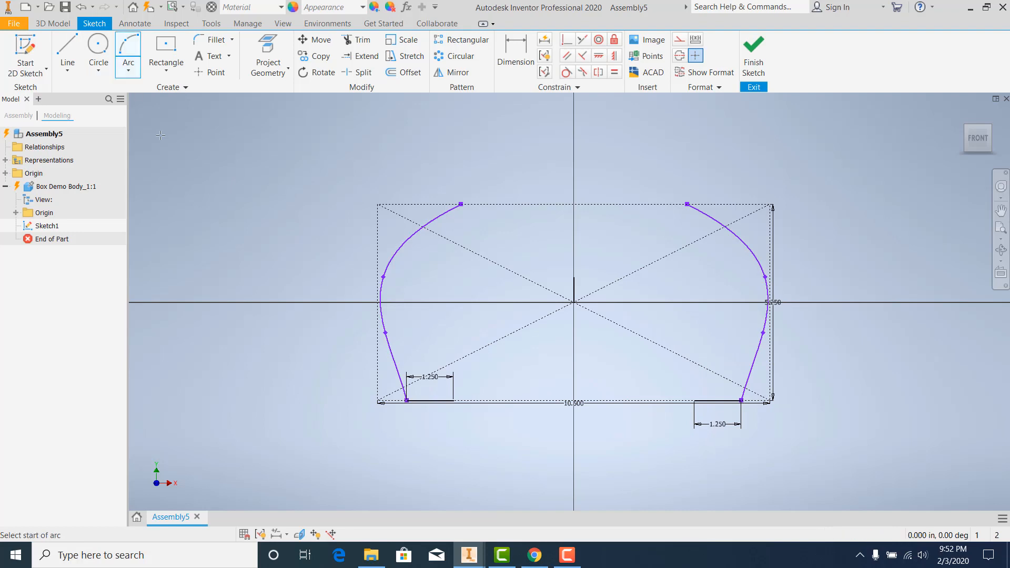
click(454, 400)
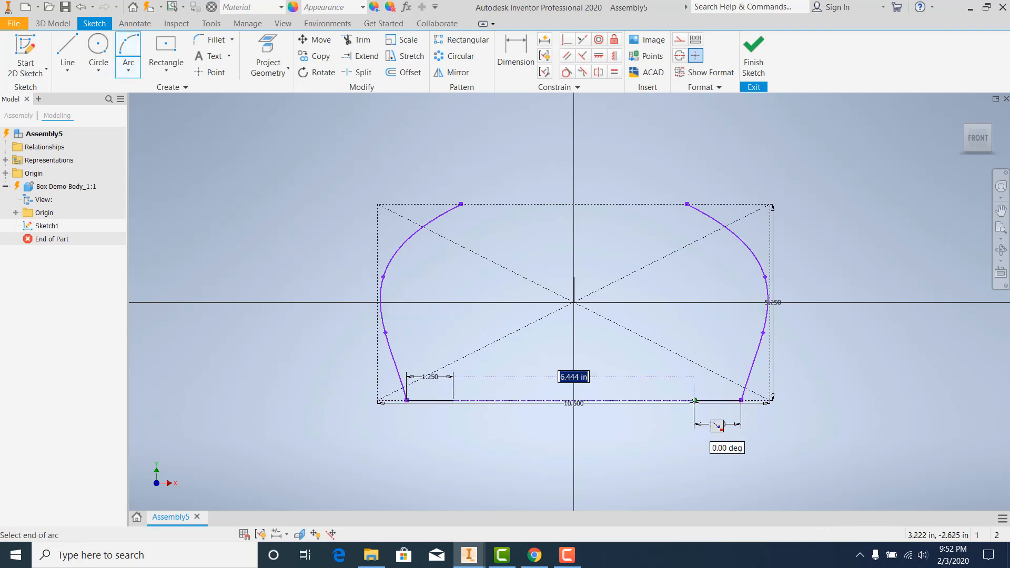
click(694, 400)
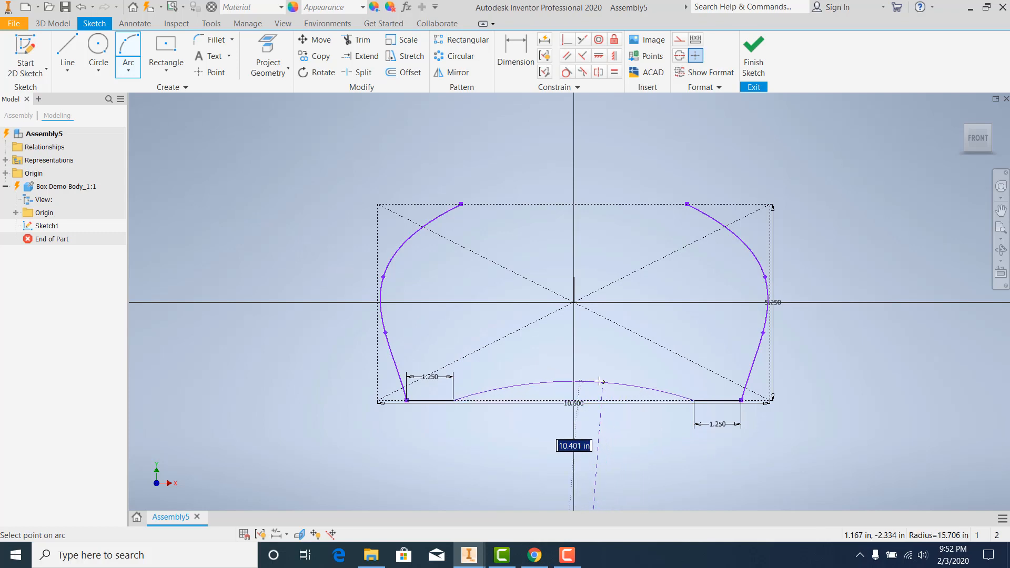
click(605, 383)
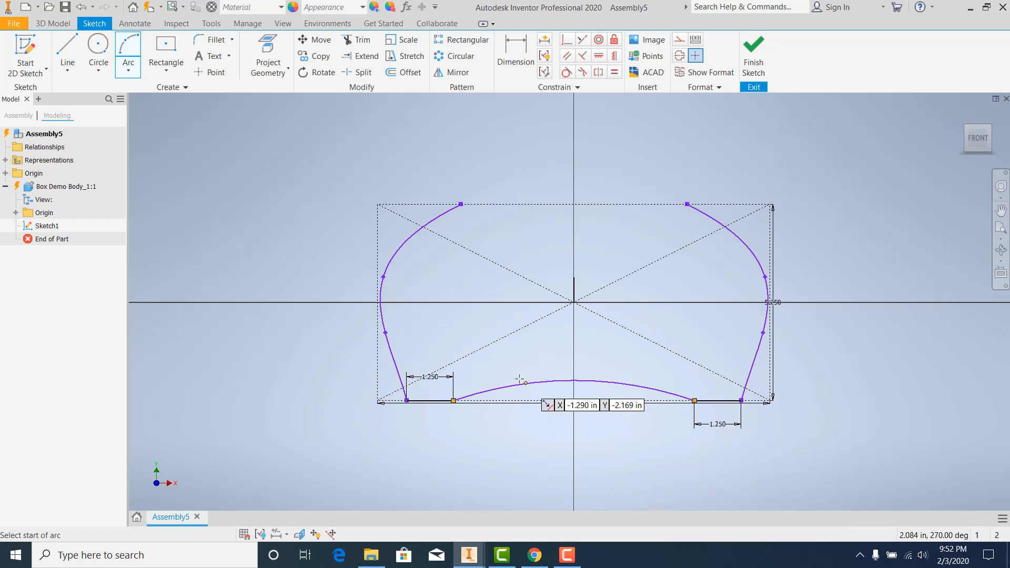
Close the outline with a straight line between the upper endpoints of the two splines and finish the sketch.
click(67, 50)
click(461, 204)
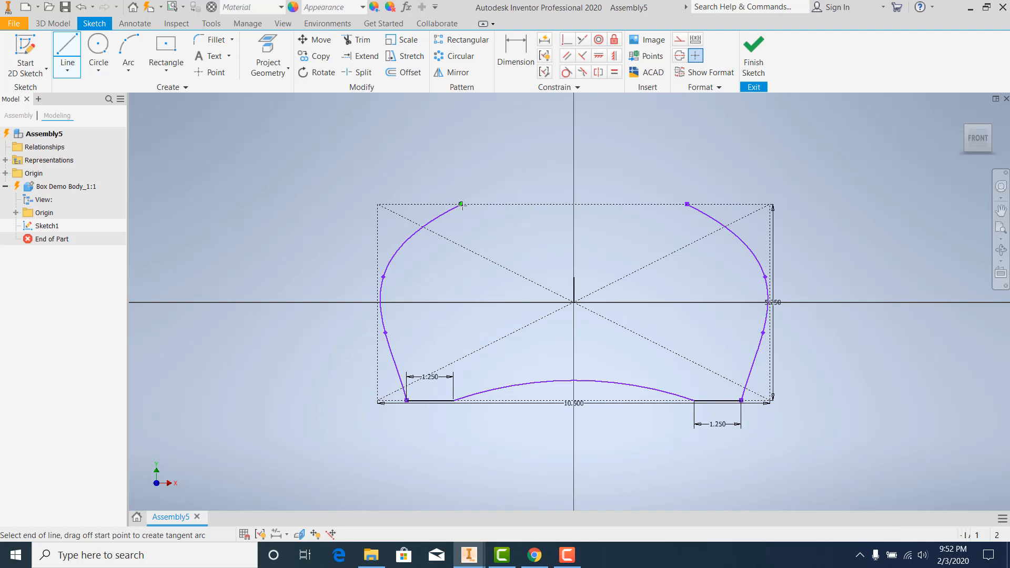
click(687, 204)
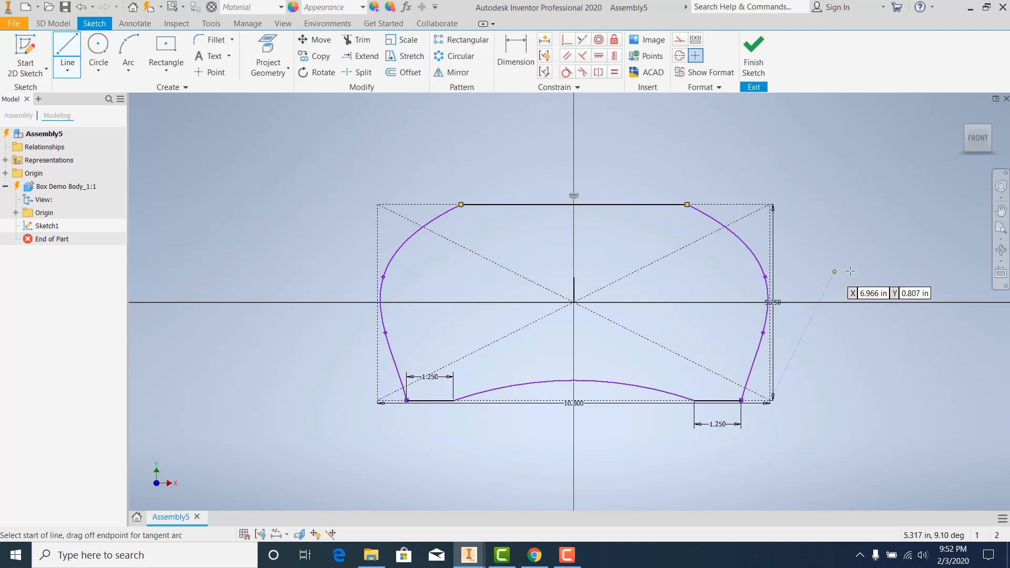
click(753, 53)
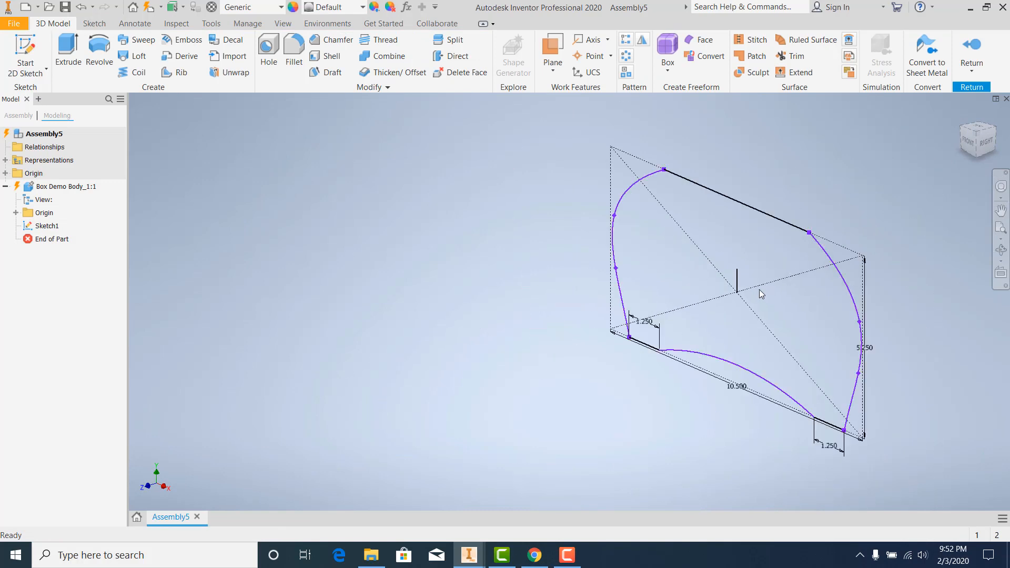
Extrude the closed outline profile 3 in forward from the sketch plane.
scroll(791, 339, up, 3)
middle_drag(791, 338, 690, 350)
scroll(691, 348, down, 3)
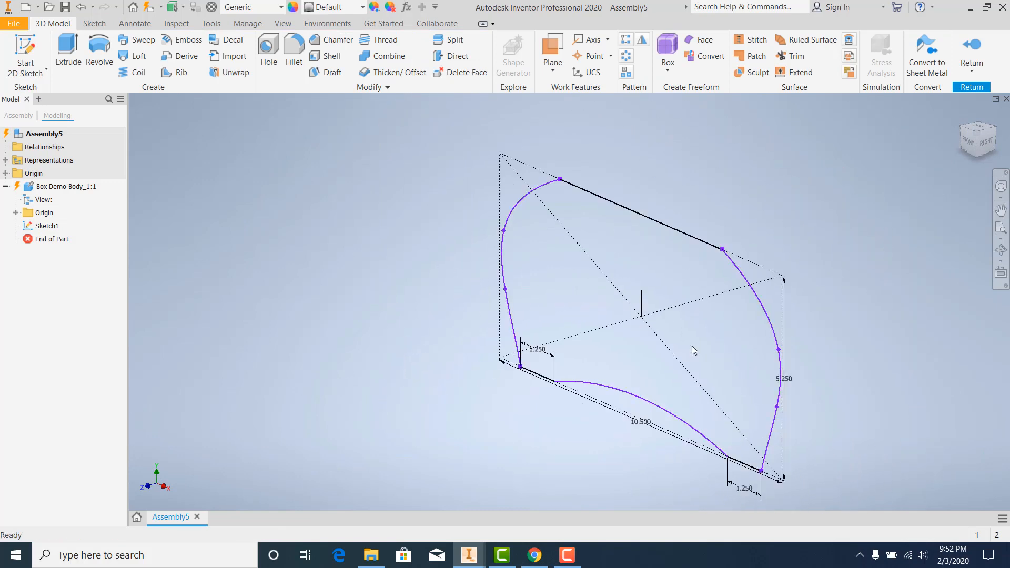
click(69, 53)
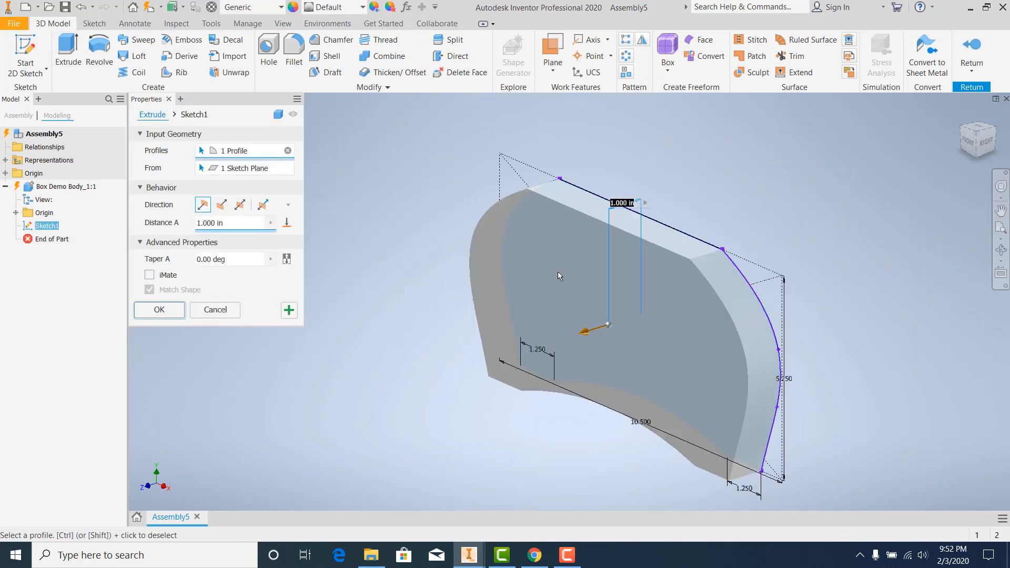
drag(228, 222, 172, 222)
text(3)
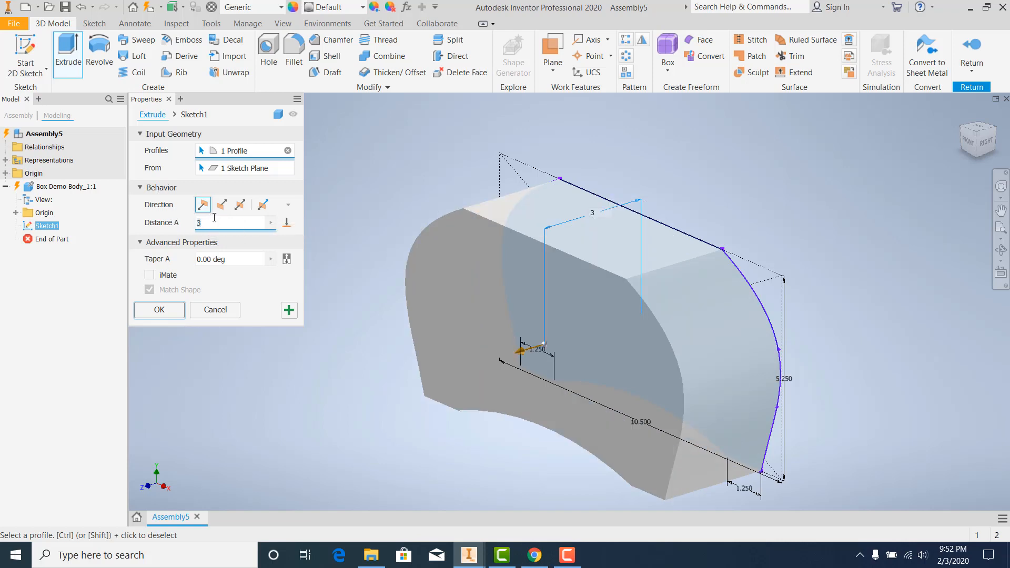
click(159, 309)
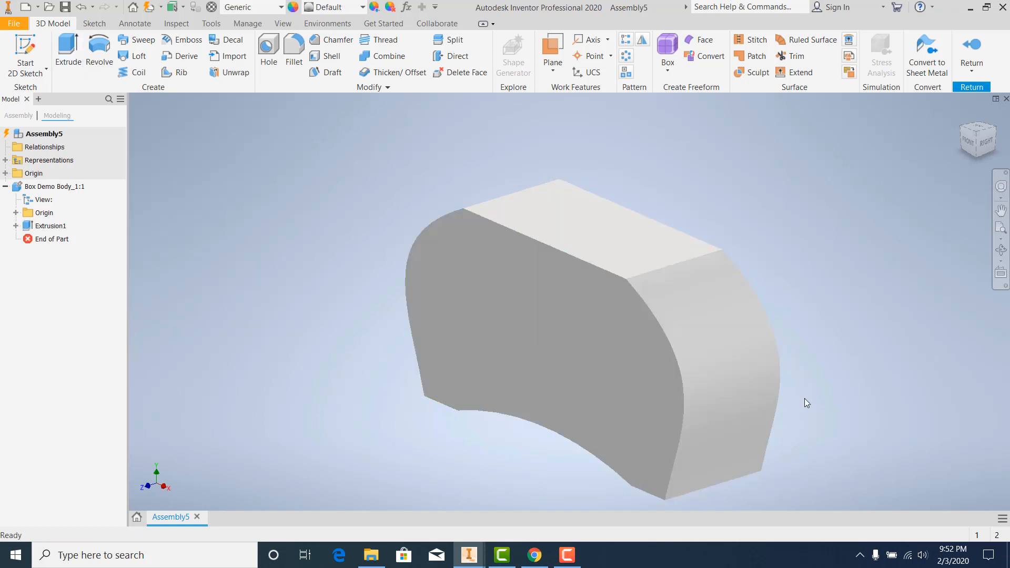
Start a new sketch on the body's front face and project the face's outer edges into it.
middle_drag(803, 398, 780, 343)
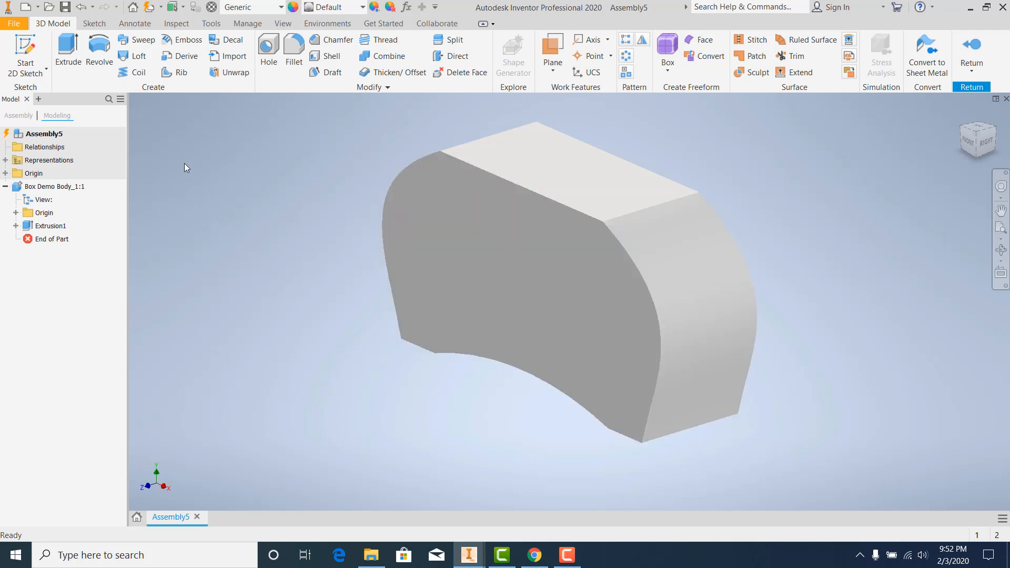
click(22, 47)
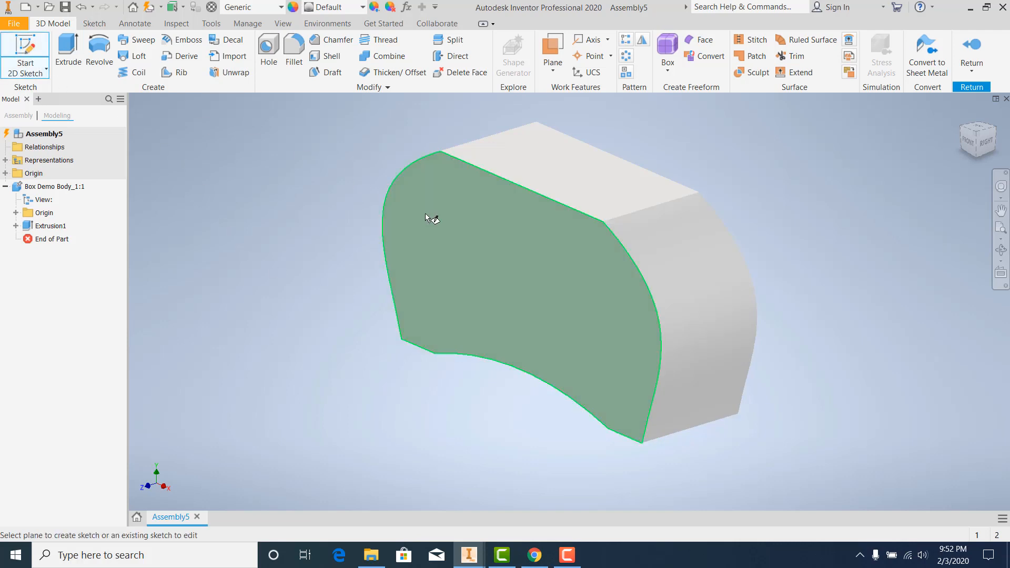
click(470, 242)
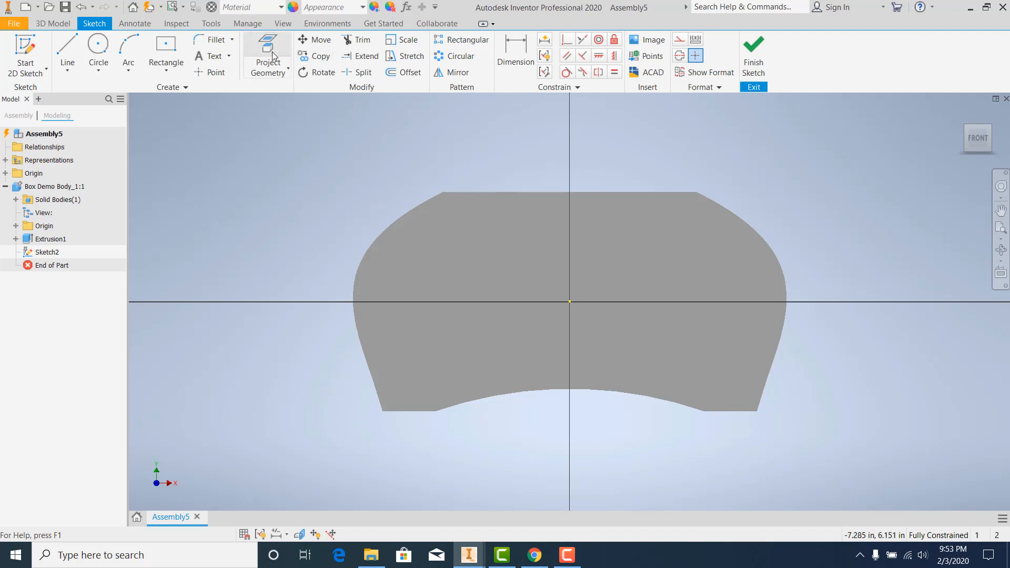
click(281, 76)
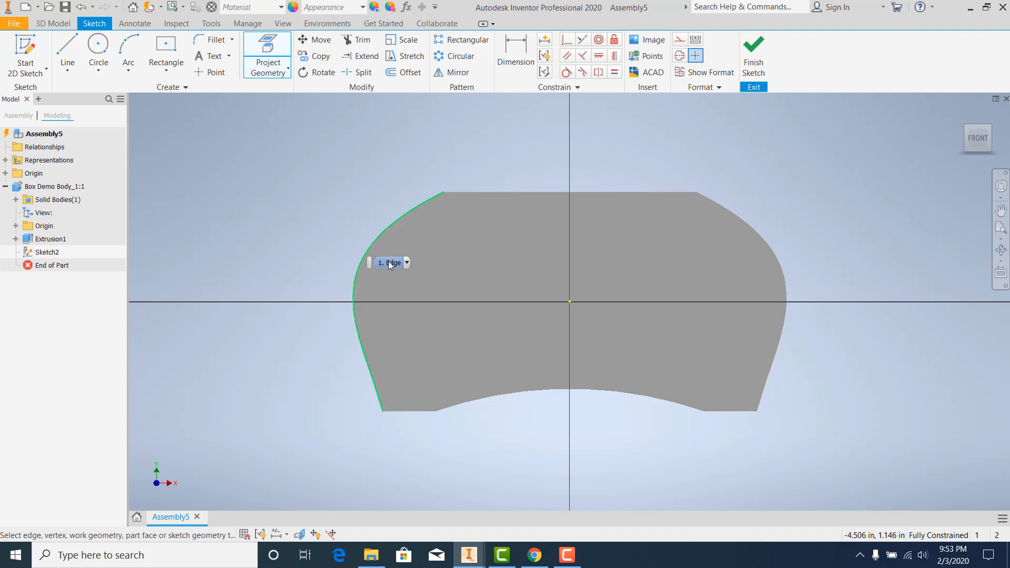
click(416, 218)
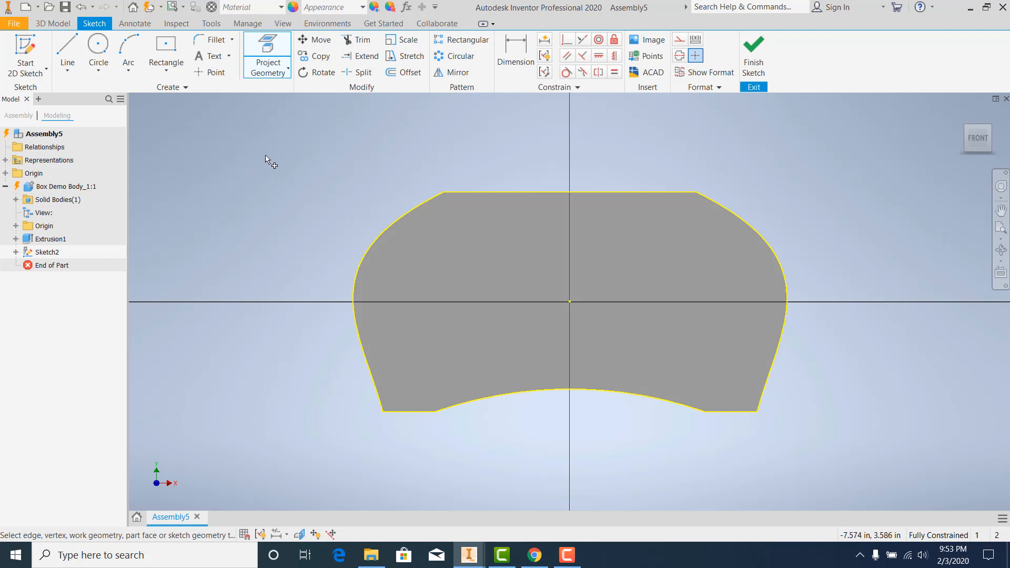
Offset the projected outline inward by 3/8 in.
click(396, 73)
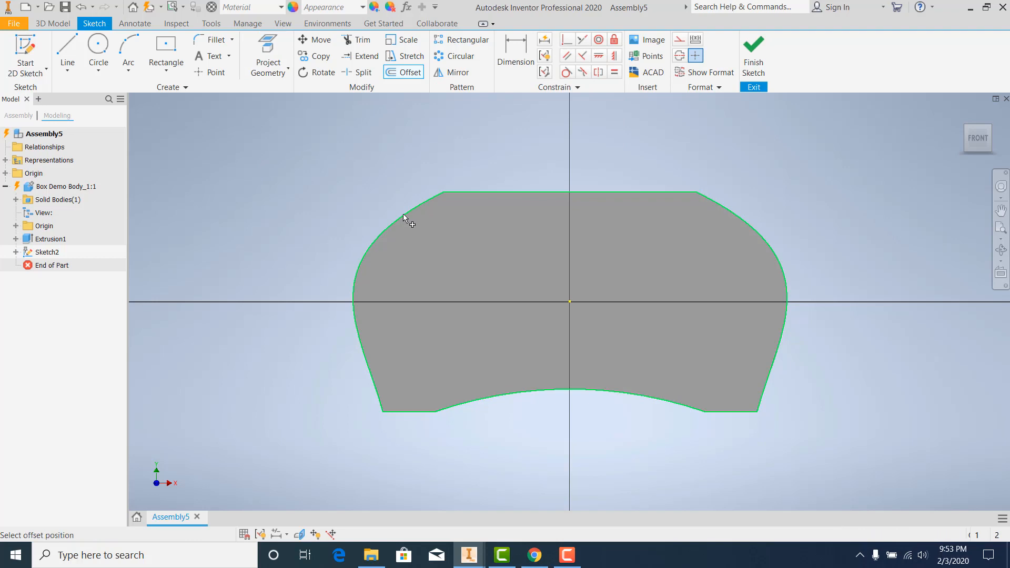
click(402, 213)
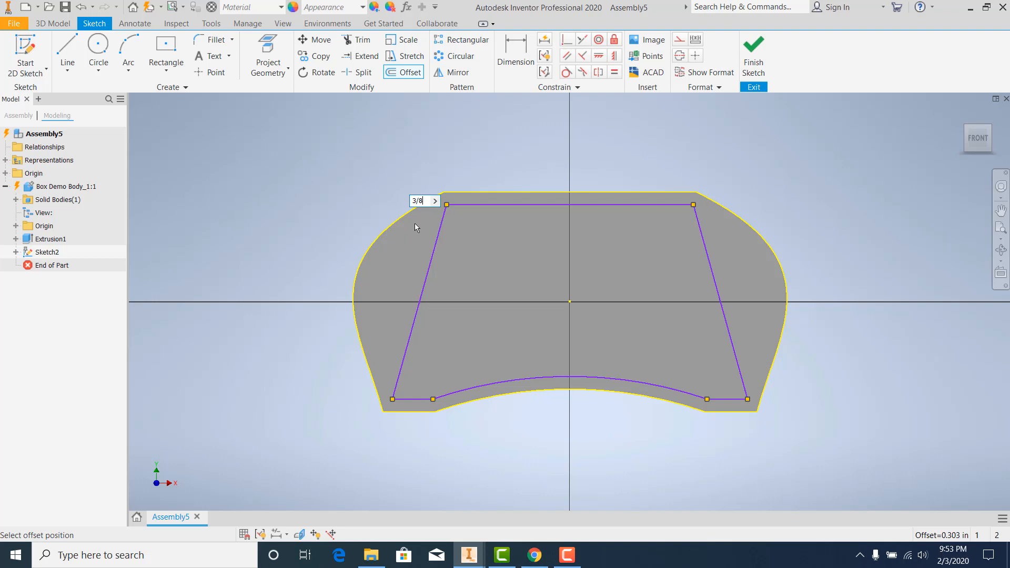
key(Return)
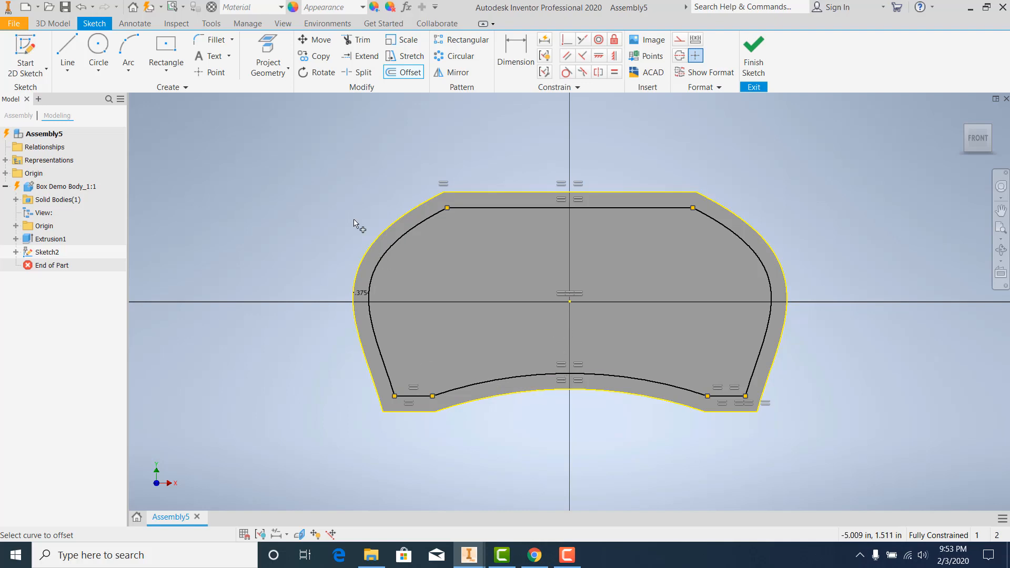
key(Escape)
Draw two horizontal lines about 0.45 in apart across the whole body above the centre, extending past both sides of the outline.
key(l)
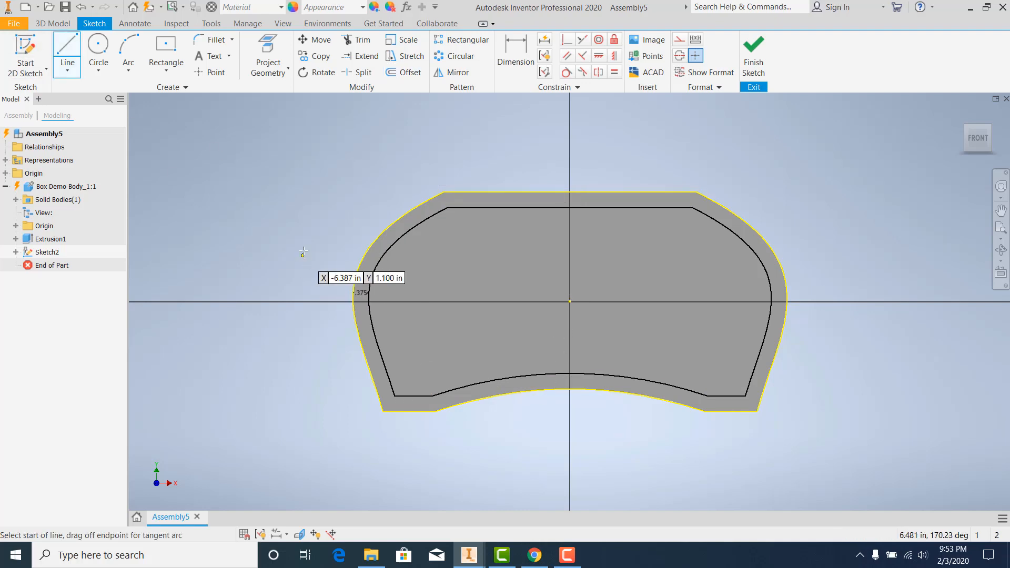
click(299, 258)
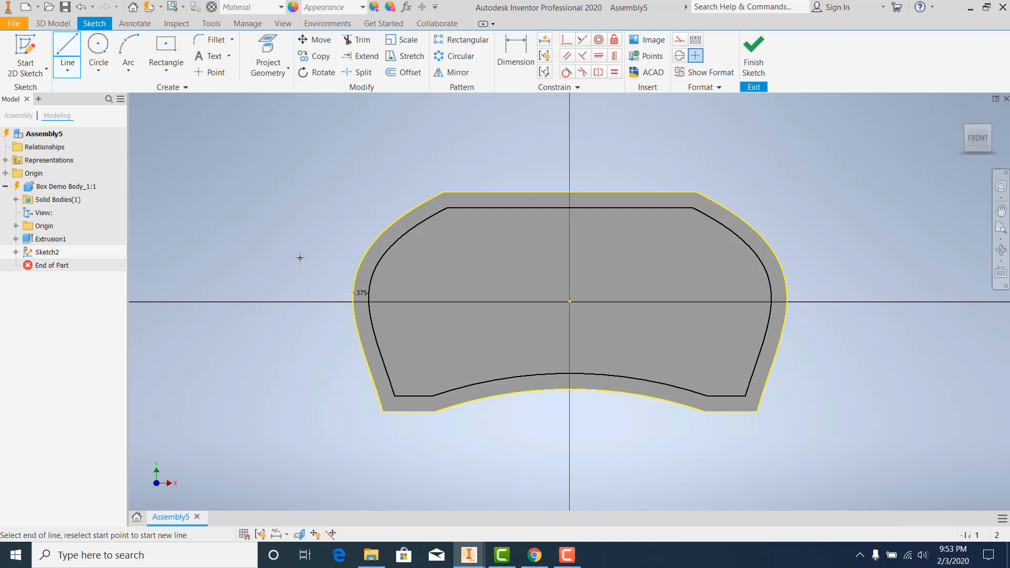
click(862, 258)
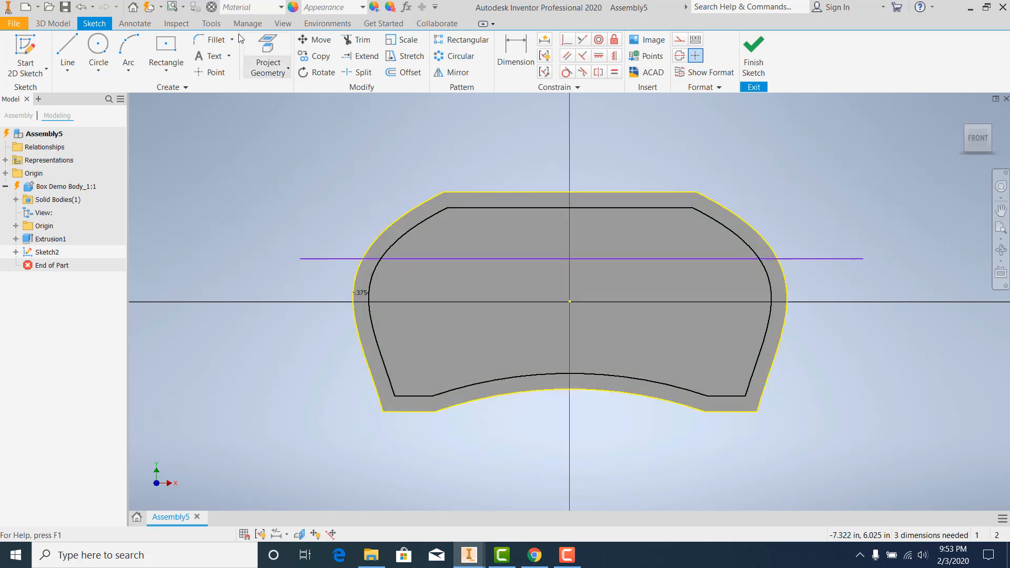
click(67, 50)
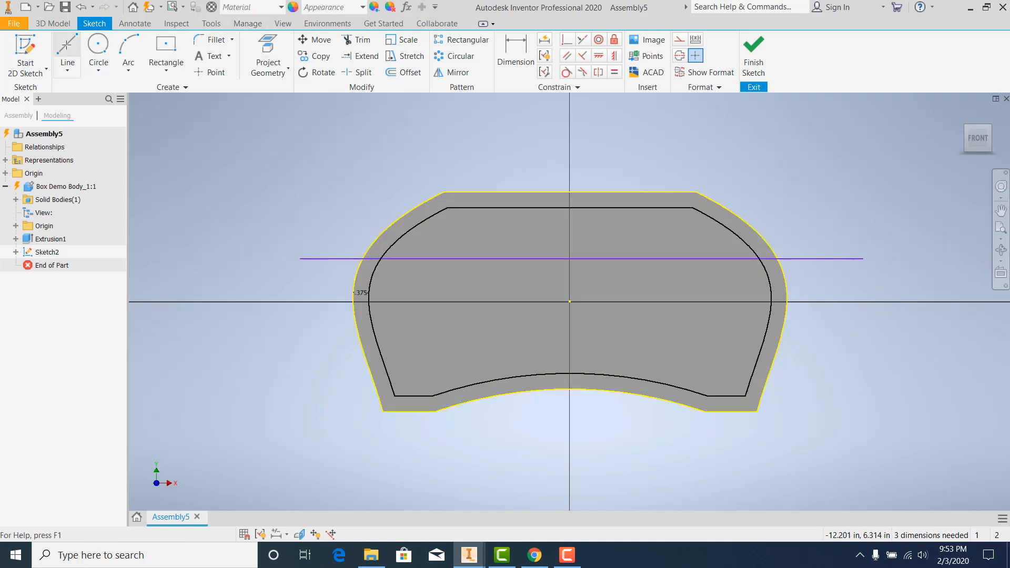
click(300, 277)
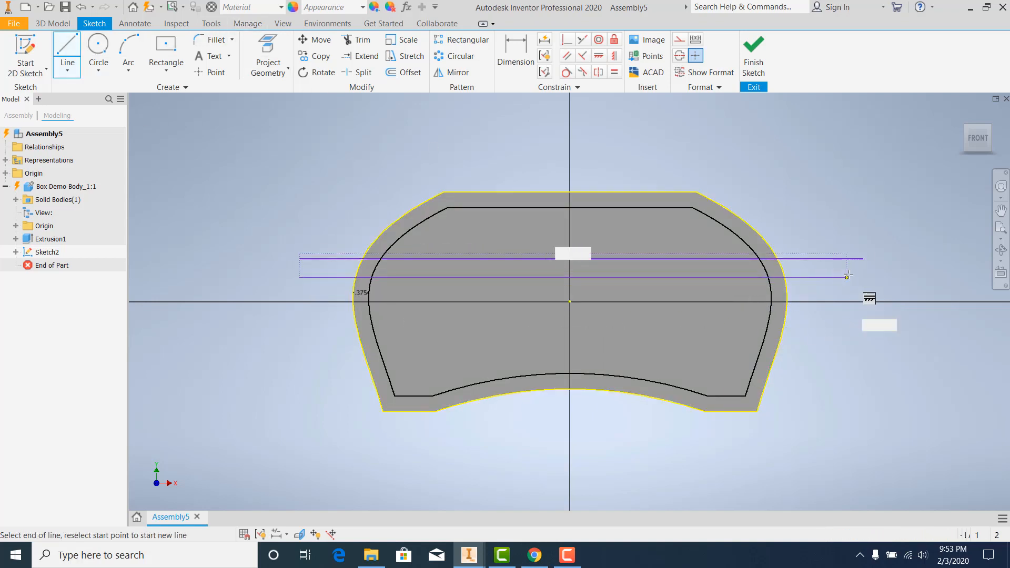
double_click(893, 294)
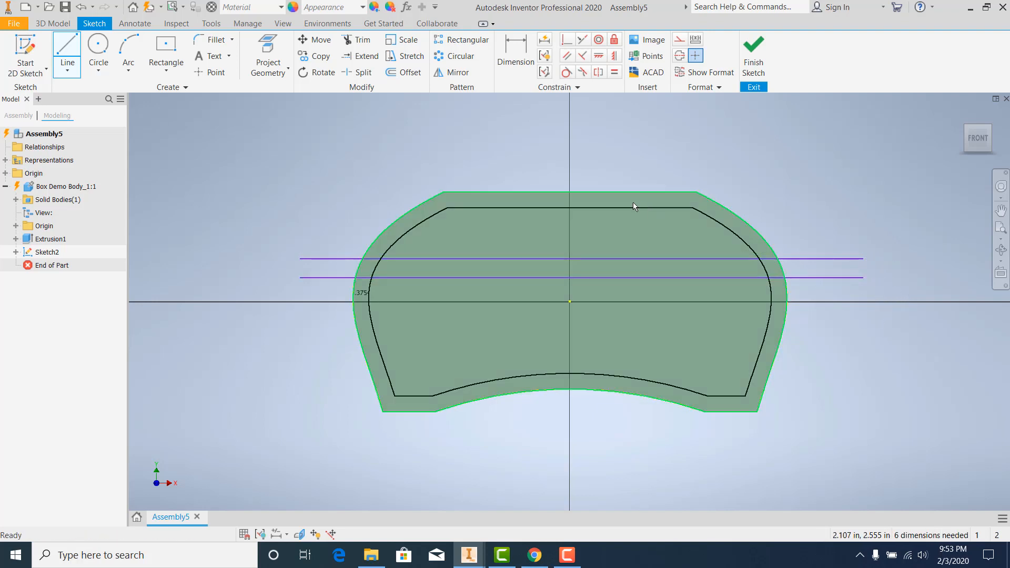
Dimension the spacing between the two horizontal lines as 3/8 in.
key(Escape)
key(d)
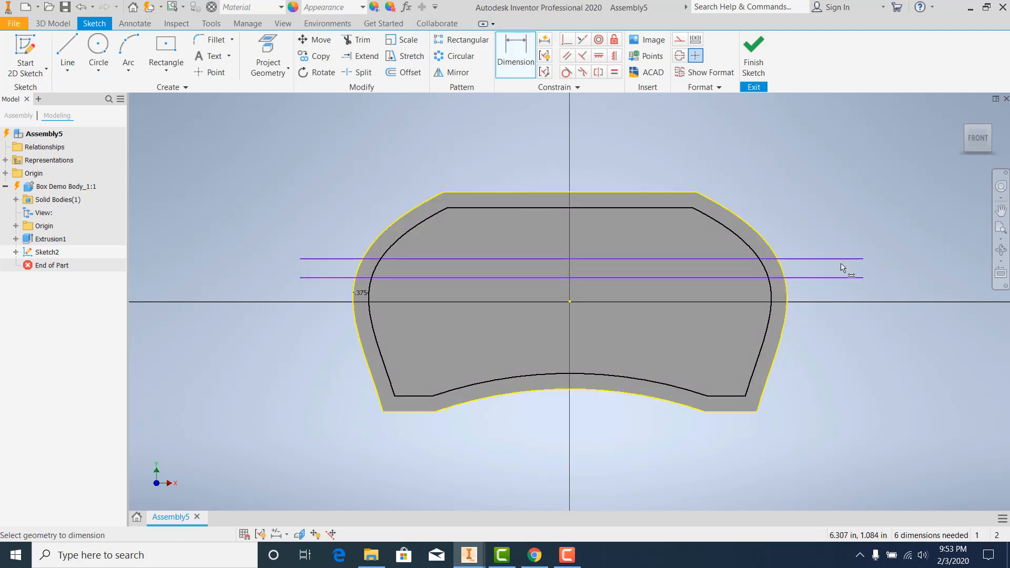
click(842, 259)
click(845, 277)
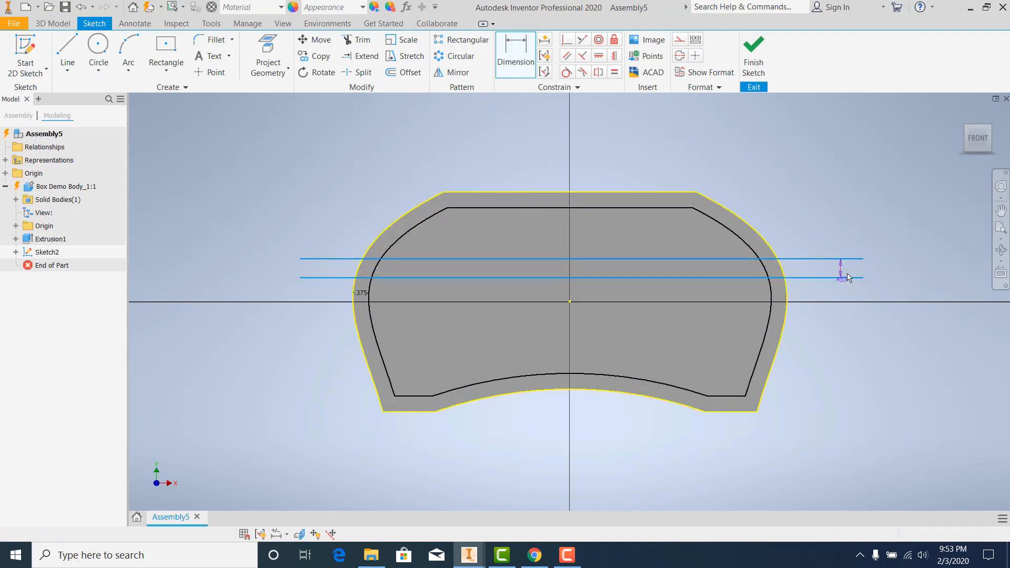
click(889, 273)
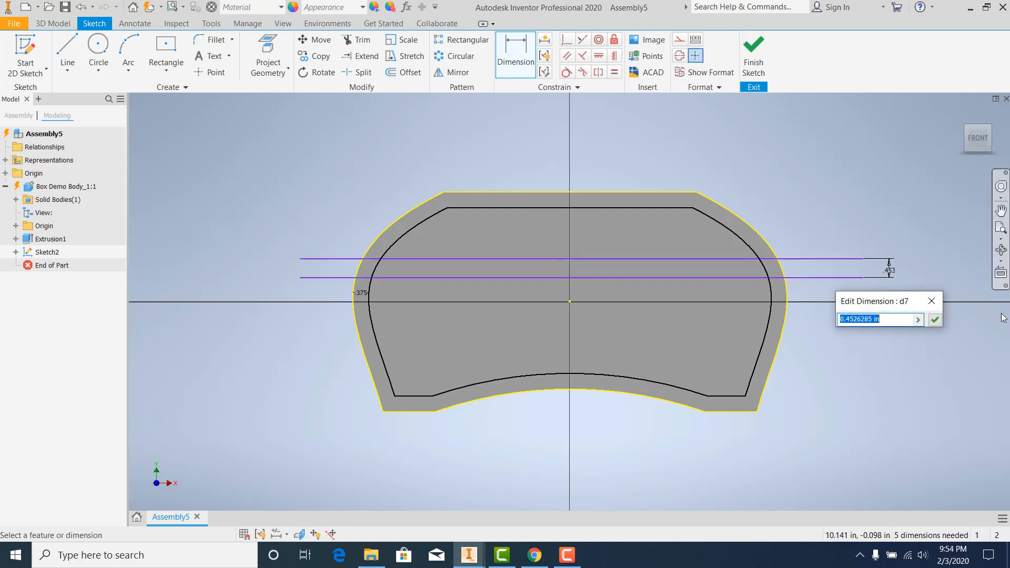
text(3/8)
key(Return)
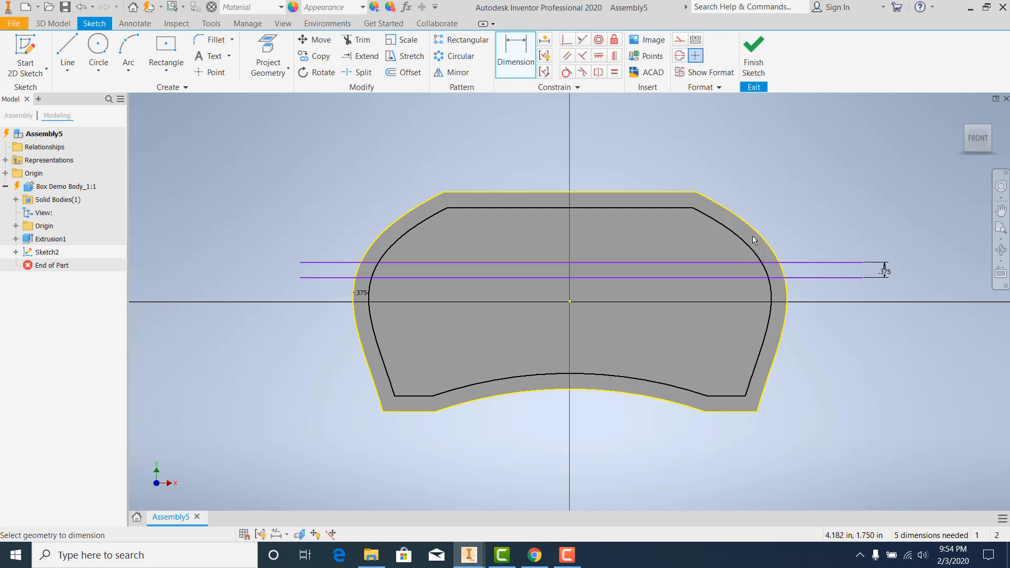
Move the pair of horizontal lines slightly down so they lie just above the horizontal centre axis.
click(459, 261)
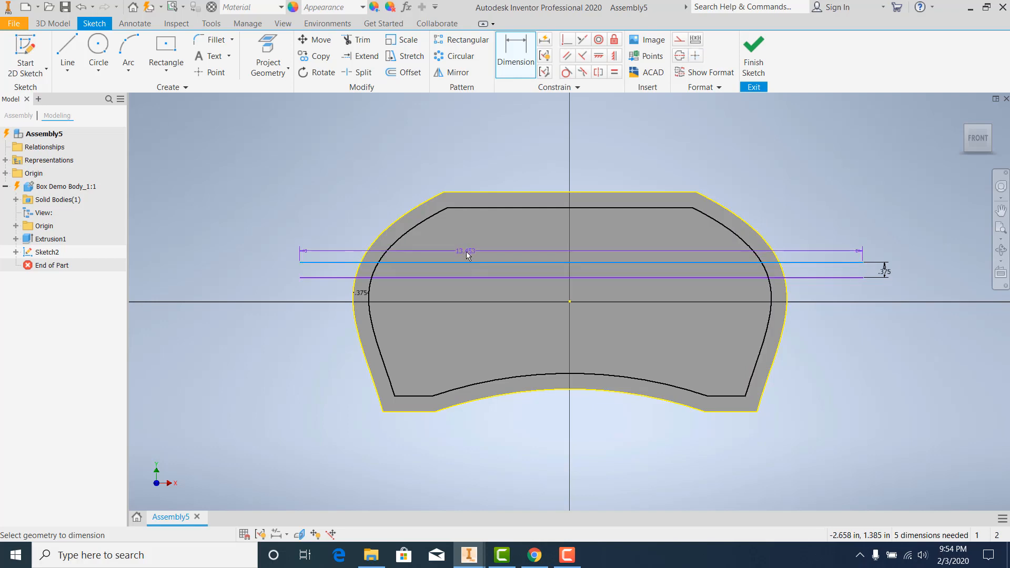
key(Escape)
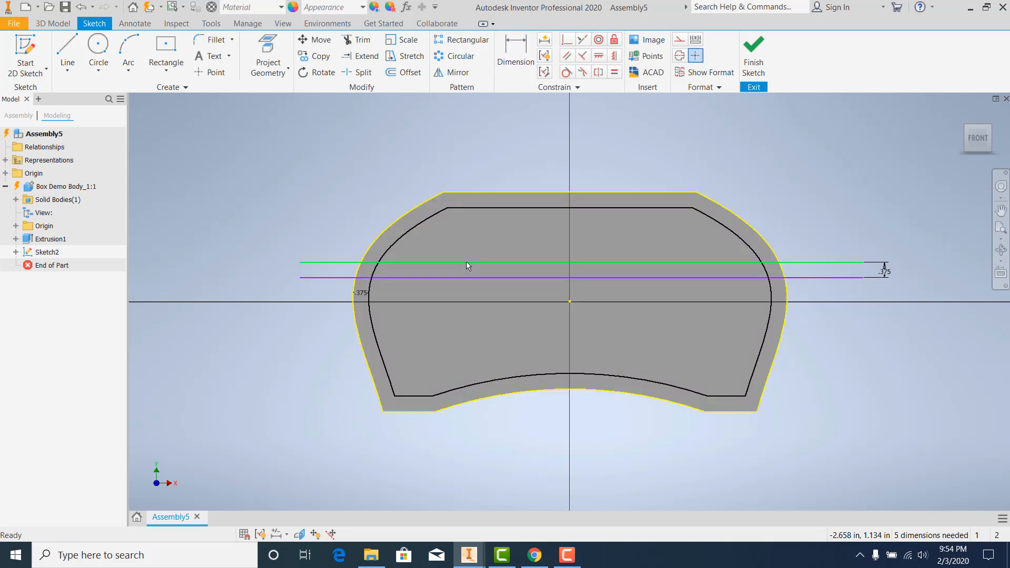
mouse_move(466, 261)
mouse_down()
mouse_move(465, 244)
mouse_move(460, 291)
mouse_up()
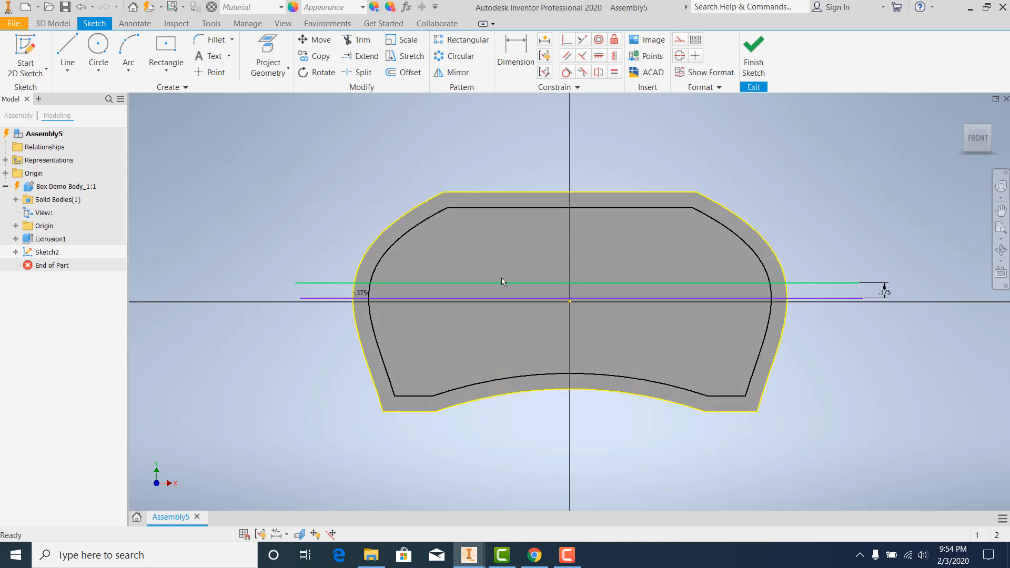
drag(500, 283, 503, 267)
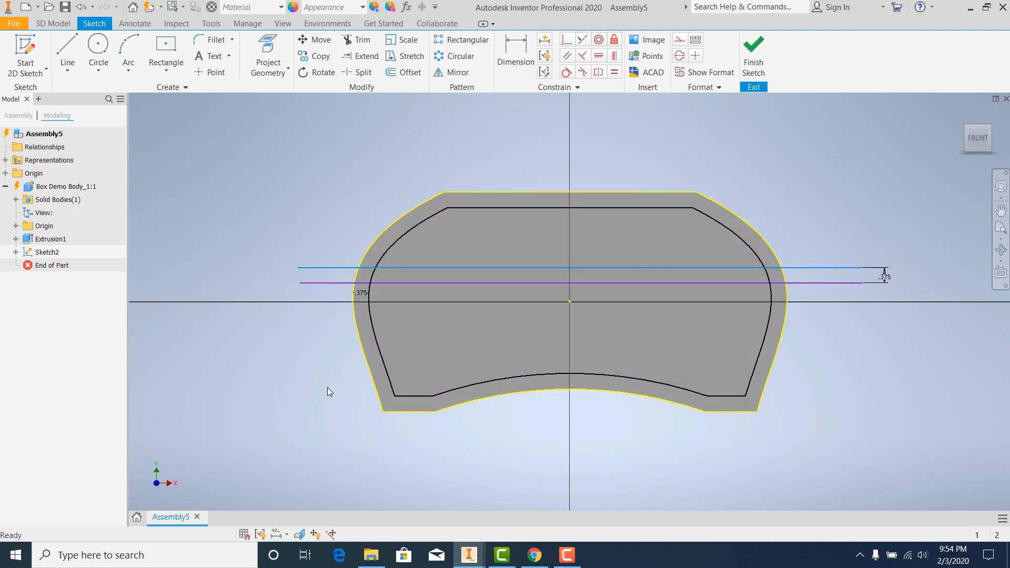
click(293, 367)
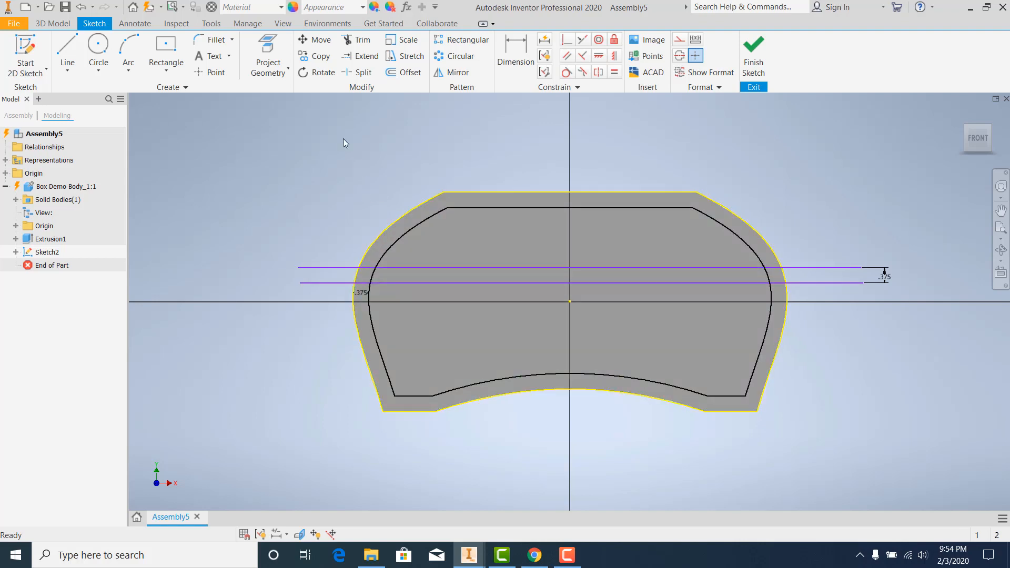
click(67, 53)
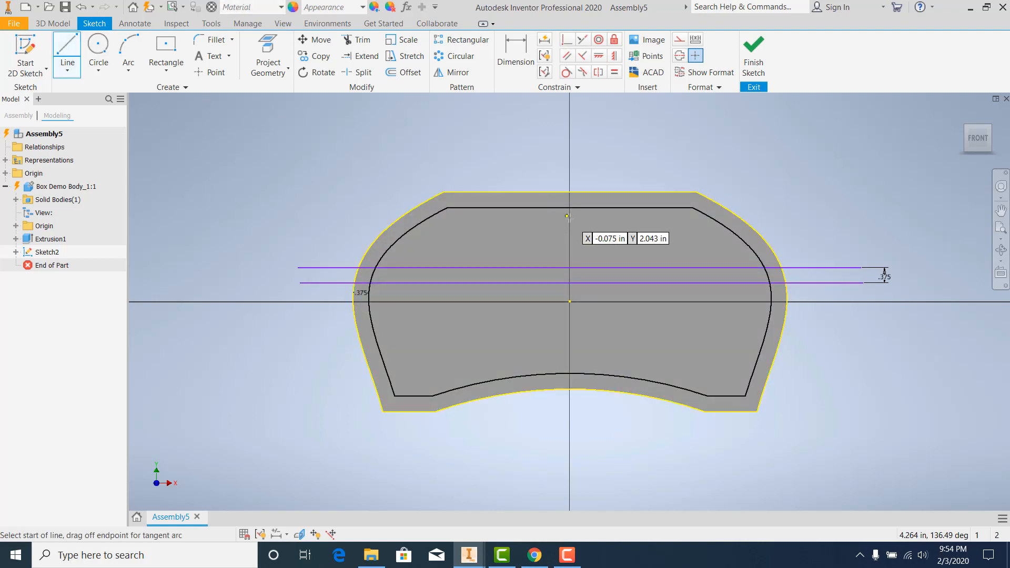
click(569, 301)
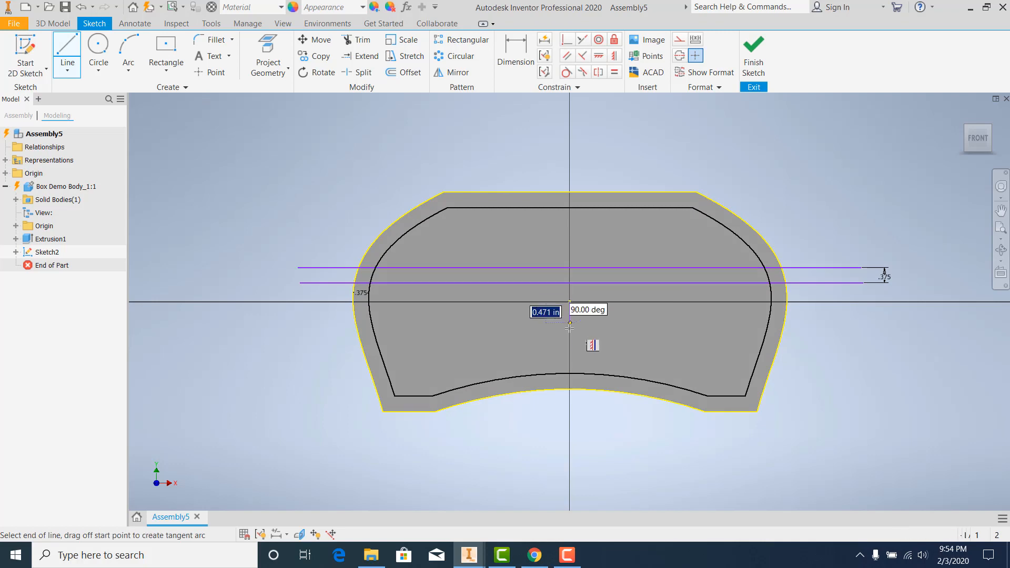
click(569, 372)
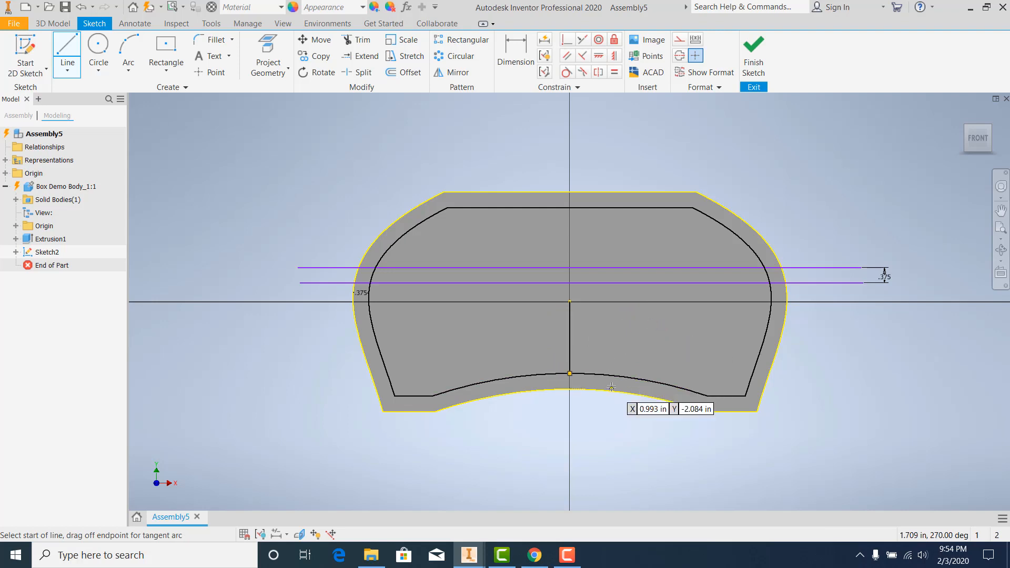
key(ctrl+z)
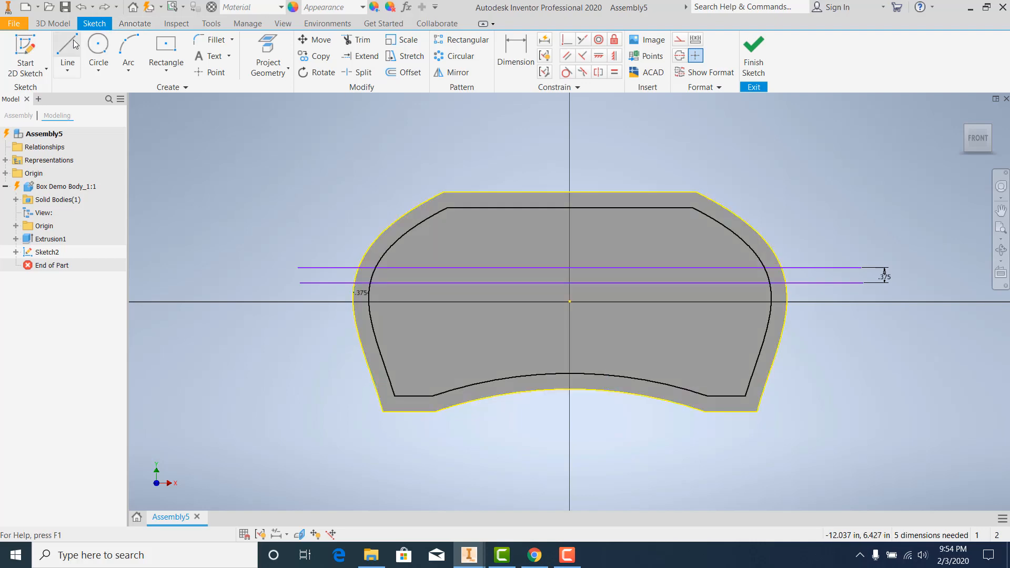
Draw a vertical line from the origin straight down past the body's lower curved edge.
click(569, 301)
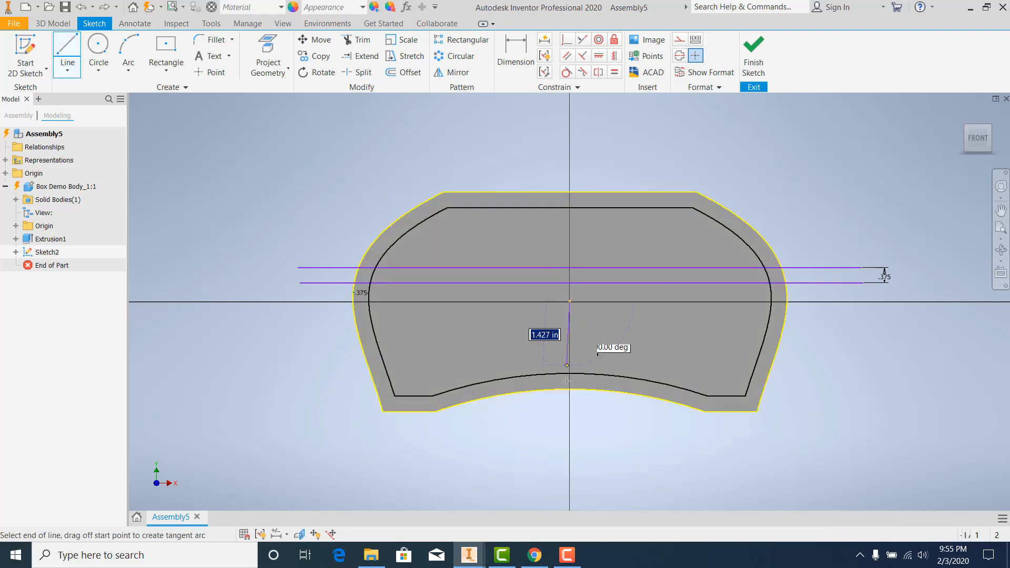
click(570, 410)
key(Escape)
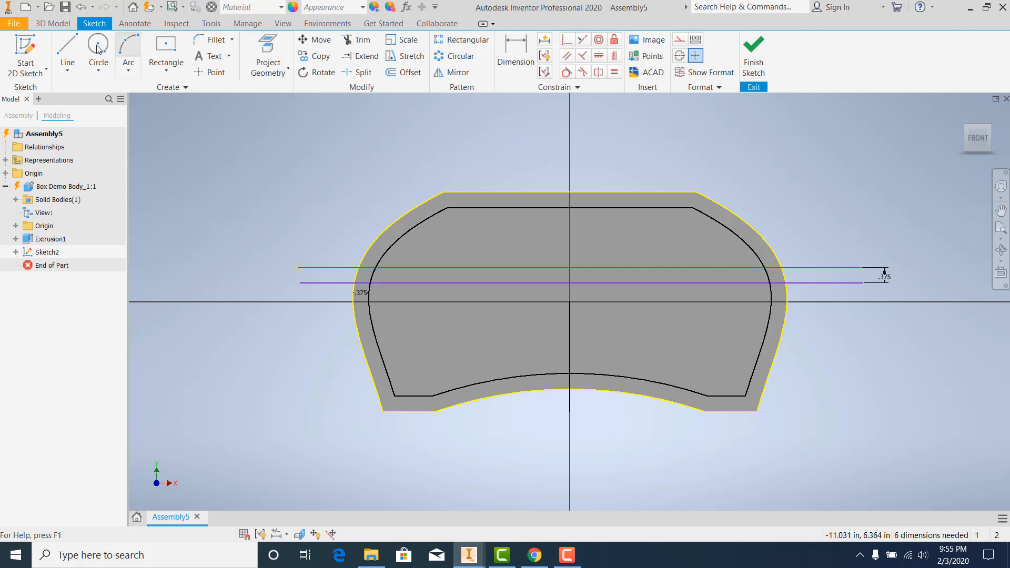
Offset the vertical centre line by 3/16 in to each side and delete the original line.
click(415, 76)
click(568, 342)
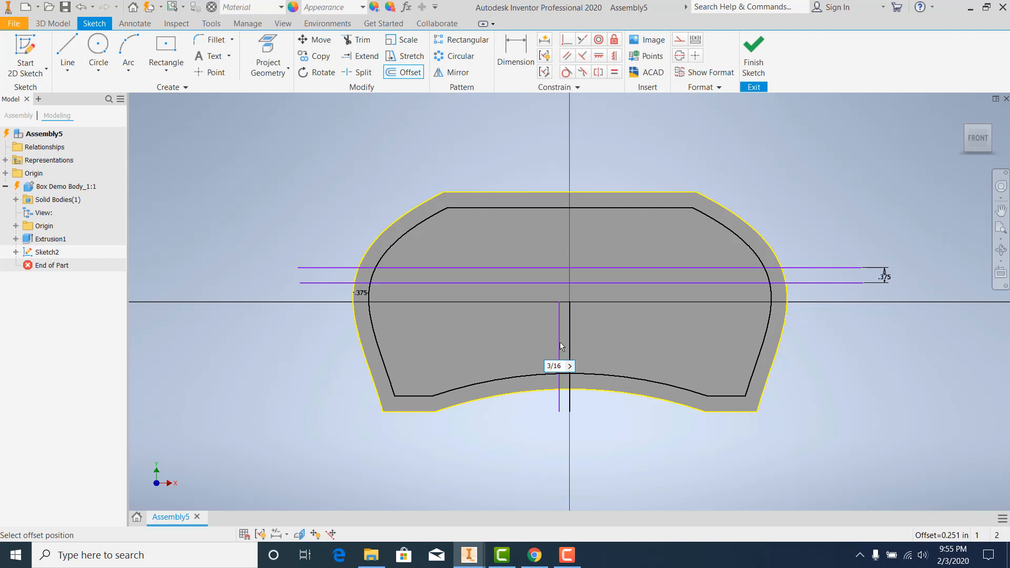
click(559, 341)
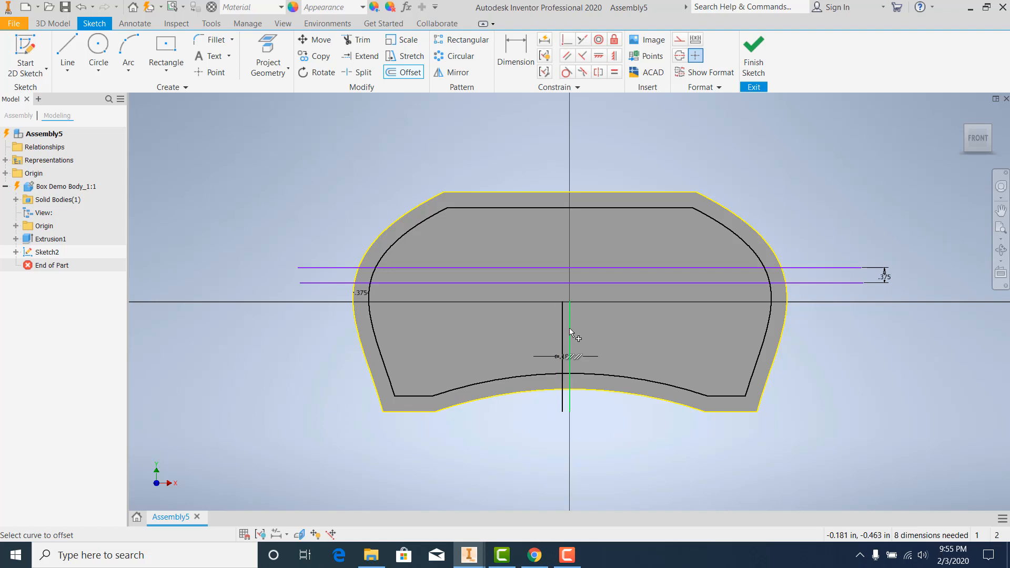
click(569, 327)
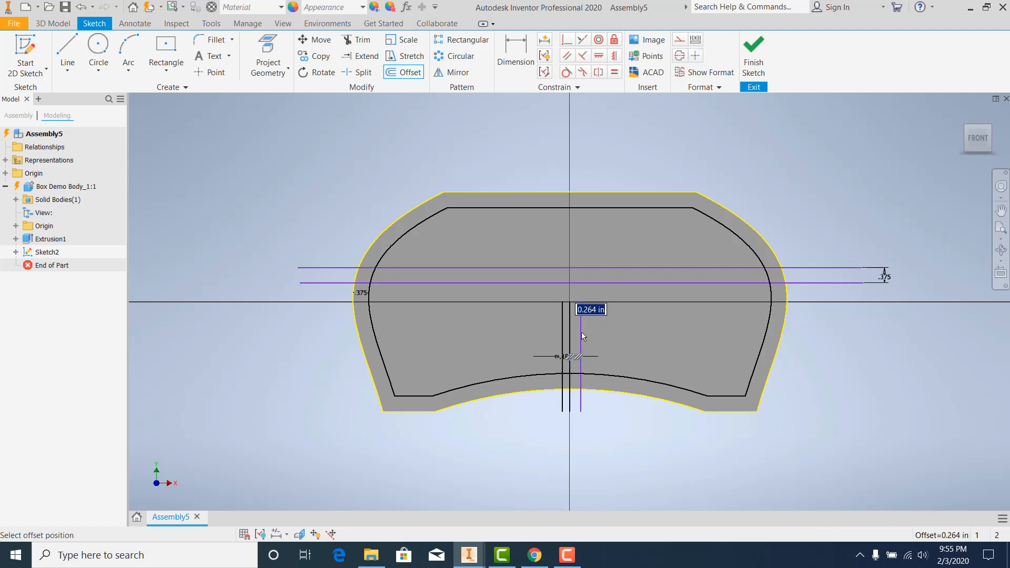
text(3/16)
key(Return)
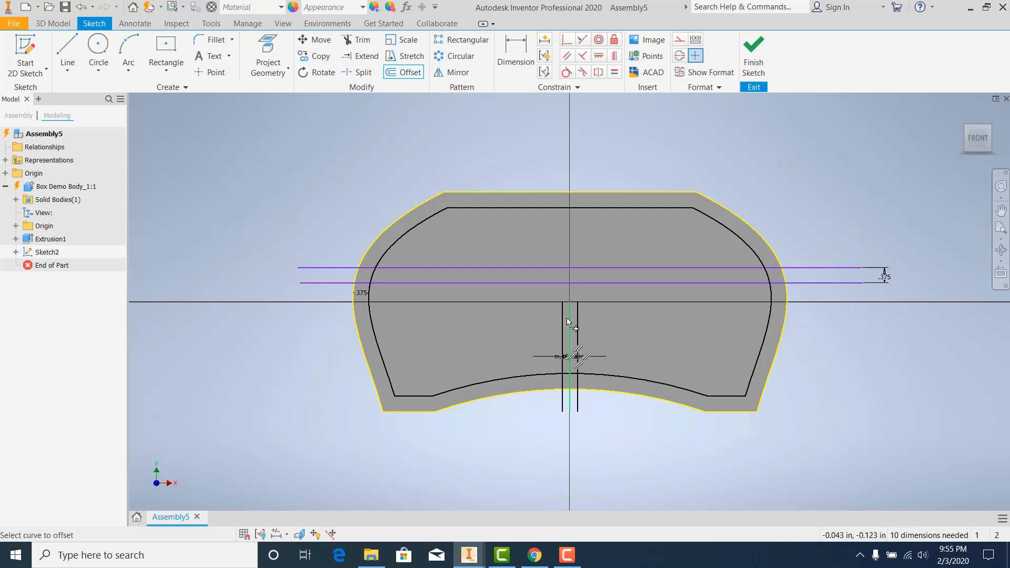
key(Escape)
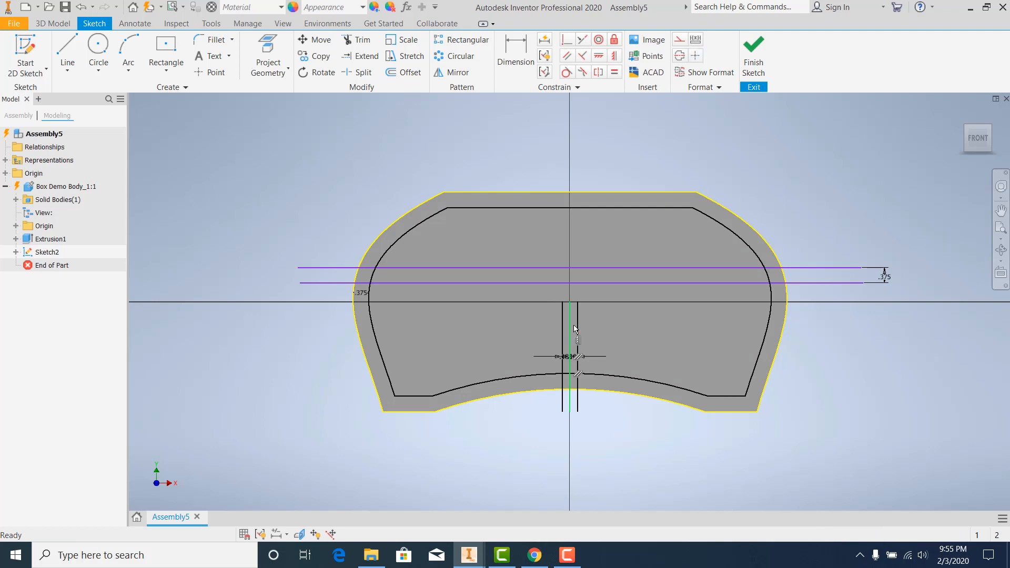
key(Delete)
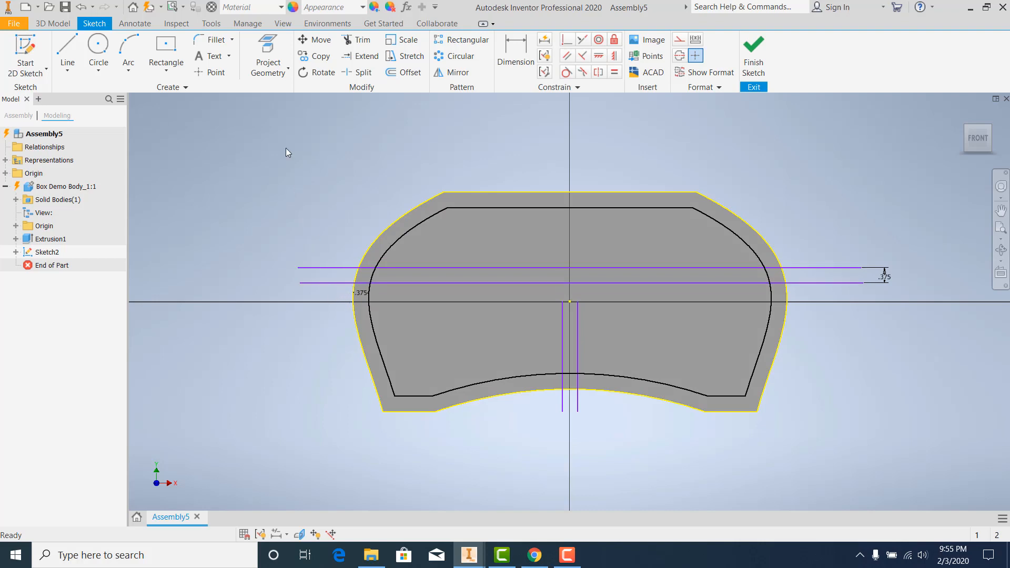
Trim the horizontal lines back to the inner outline and remove the outline segments between them on both sides.
click(358, 40)
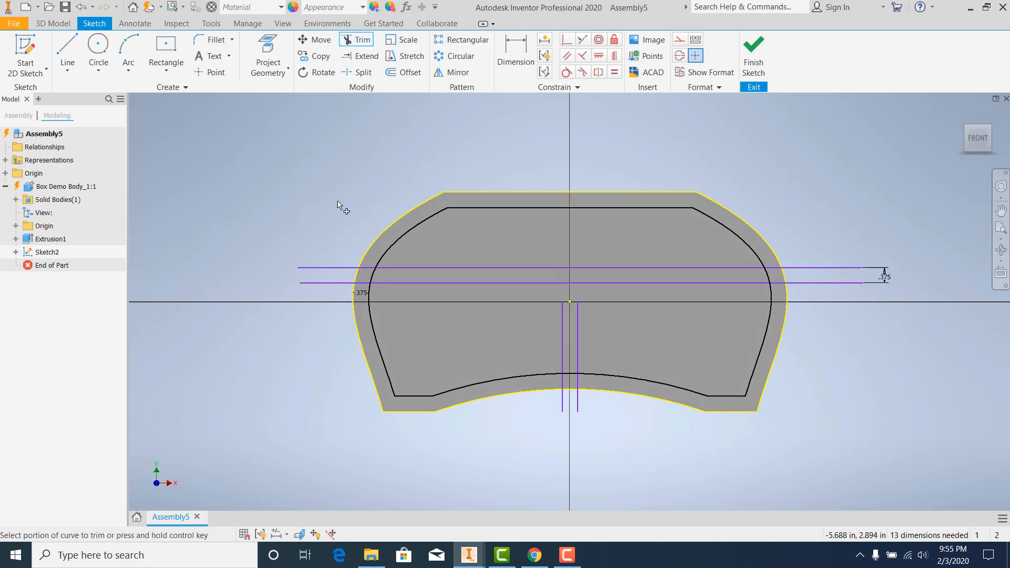
click(334, 267)
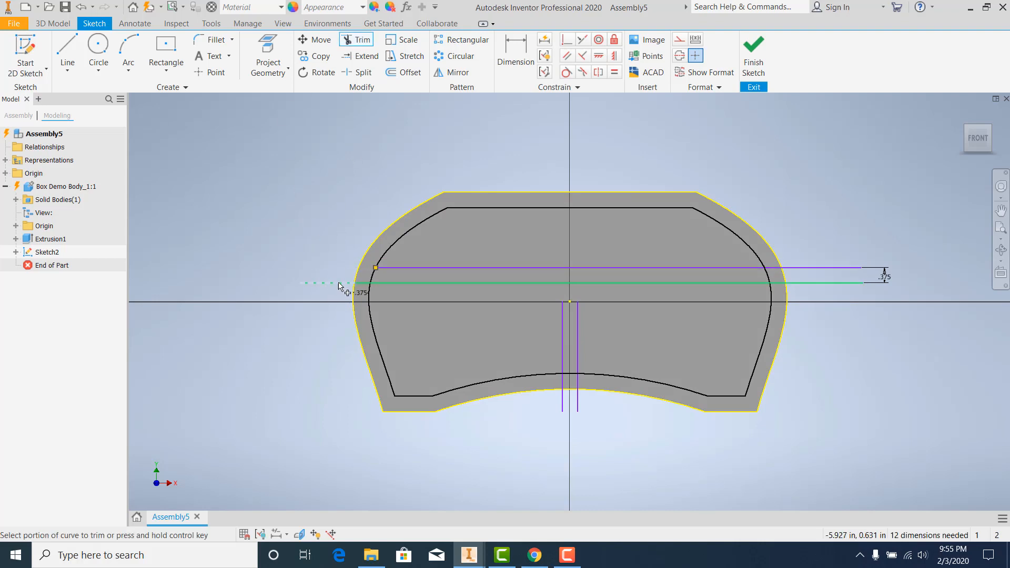
click(360, 283)
click(371, 279)
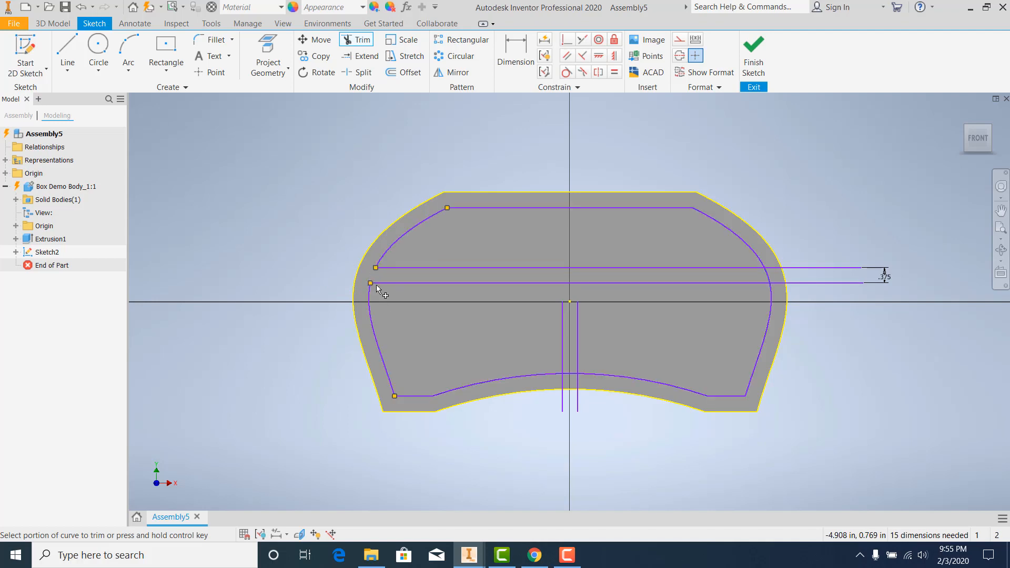
click(842, 268)
click(840, 283)
click(781, 283)
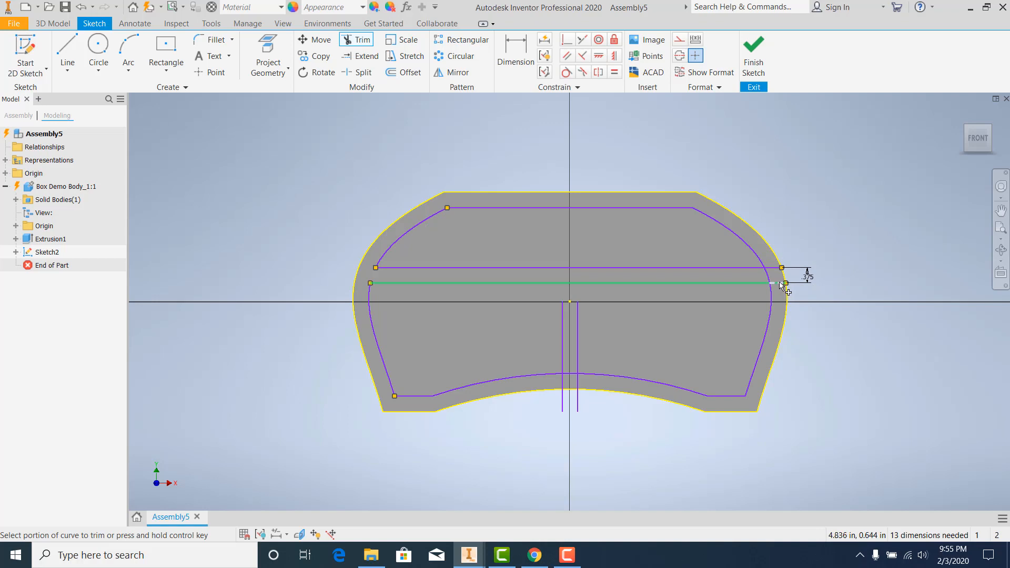
click(773, 269)
click(767, 276)
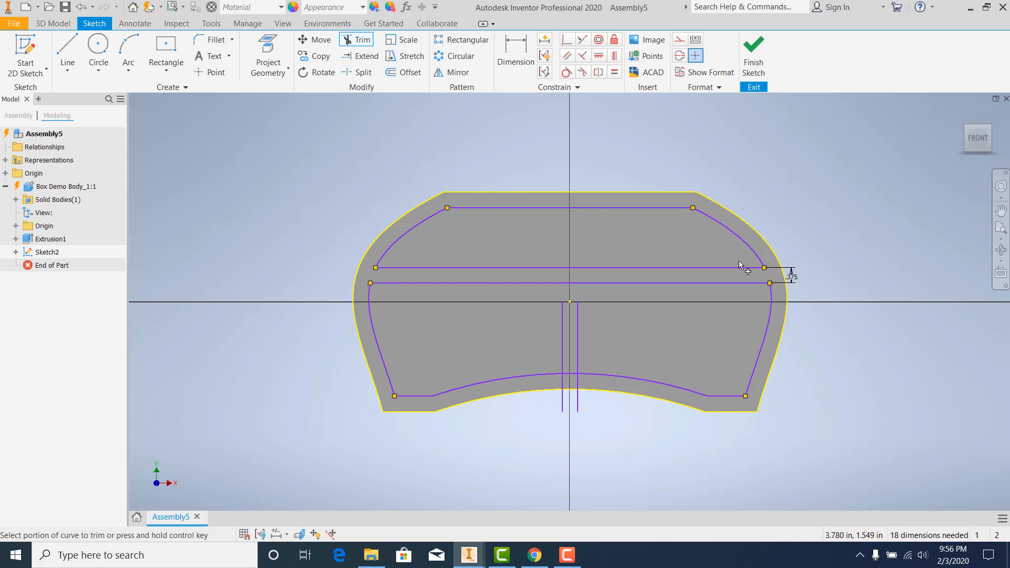
Trim the vertical lines' lower ends and the inner curve between them, and extend both lines up to the lower horizontal line.
click(562, 401)
click(562, 384)
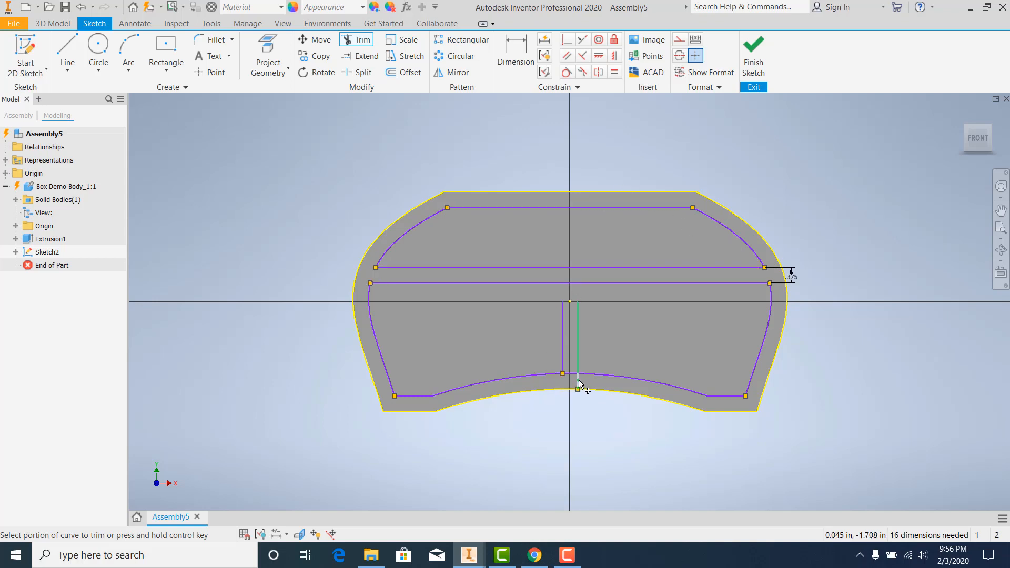
click(578, 383)
click(571, 375)
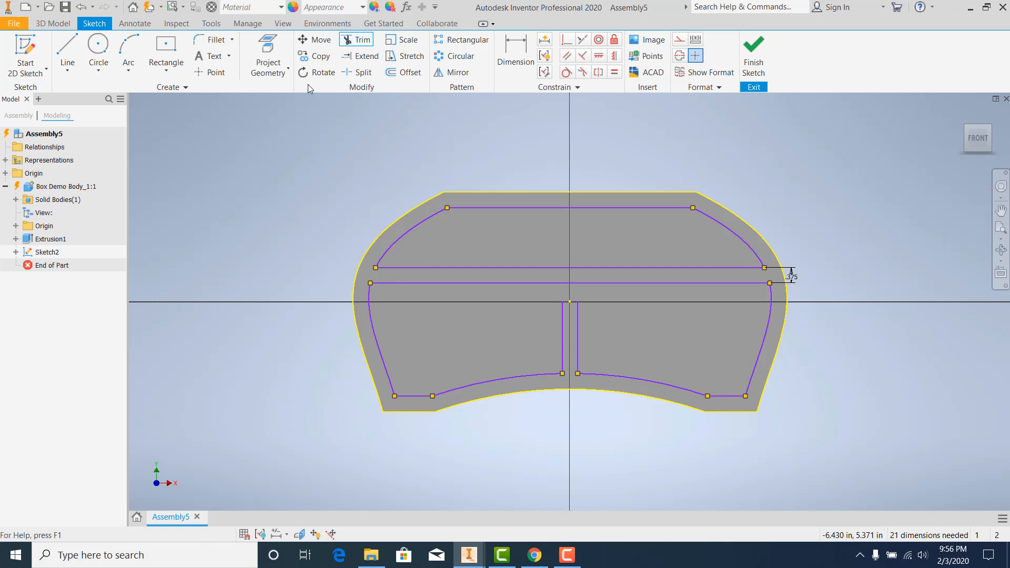
click(563, 314)
click(576, 308)
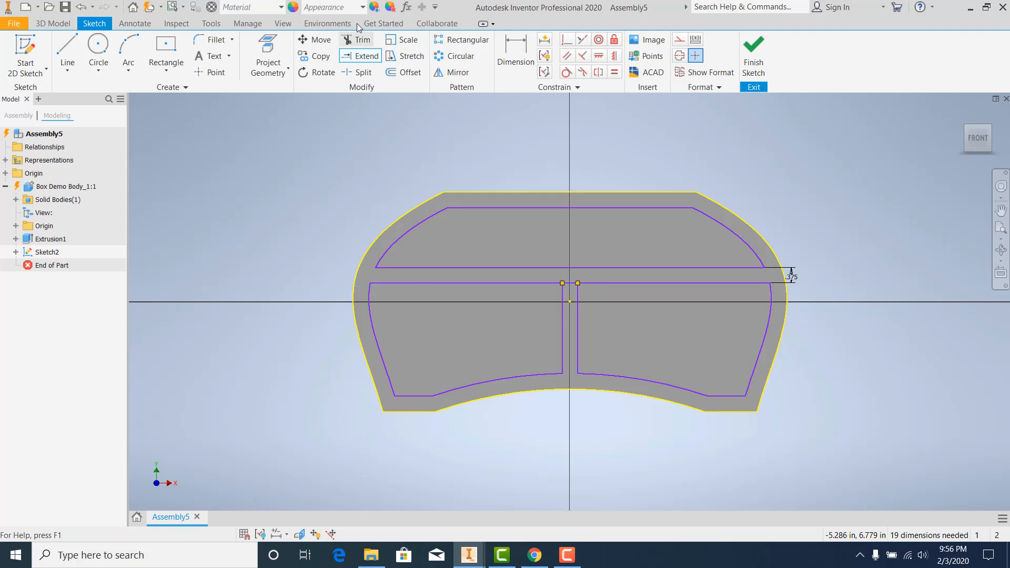
Trim the lower divider line between the two verticals, and draw horizontal lines outward from both verticals' lower ends past the body's sides.
click(358, 39)
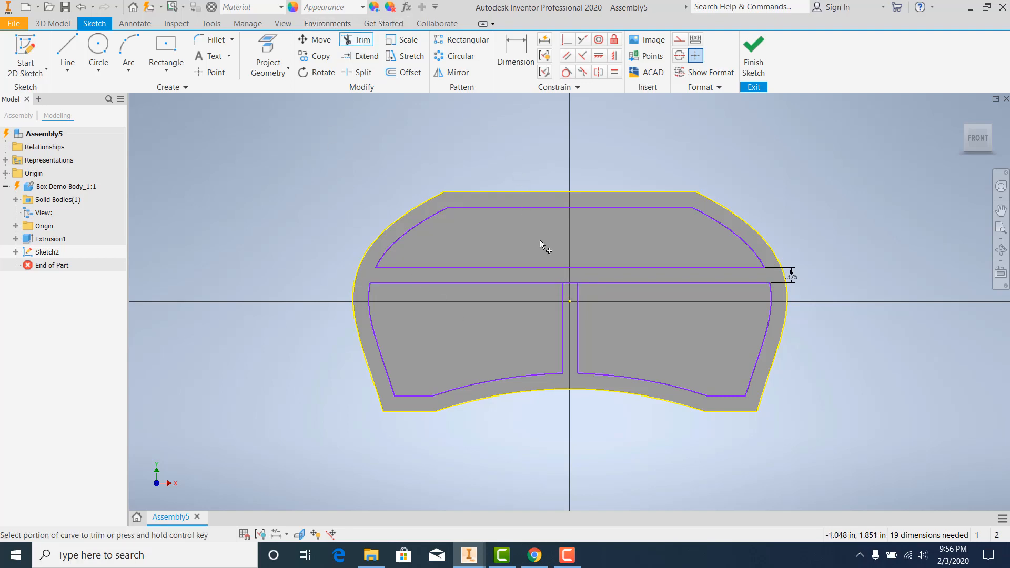
click(569, 283)
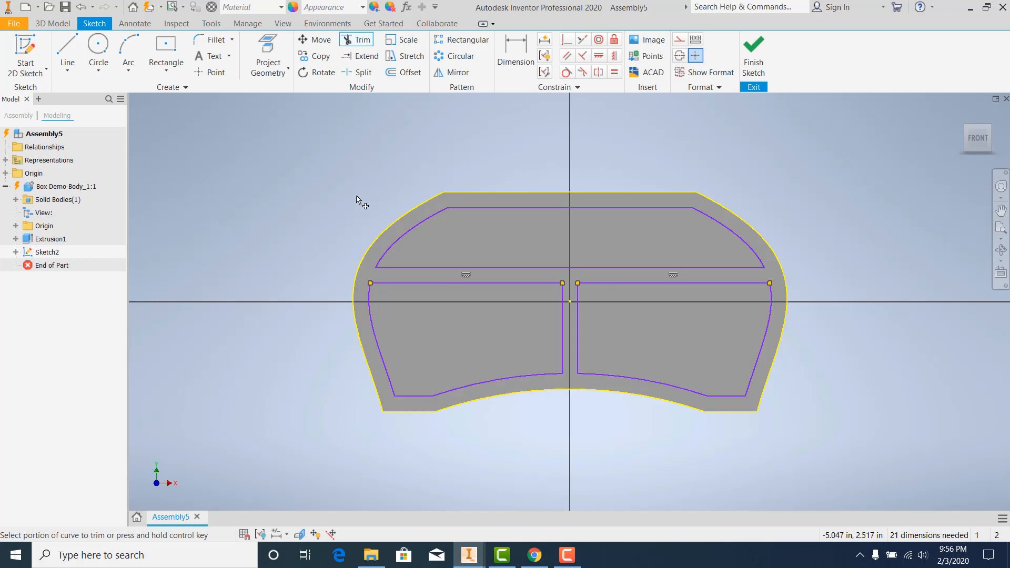
click(68, 55)
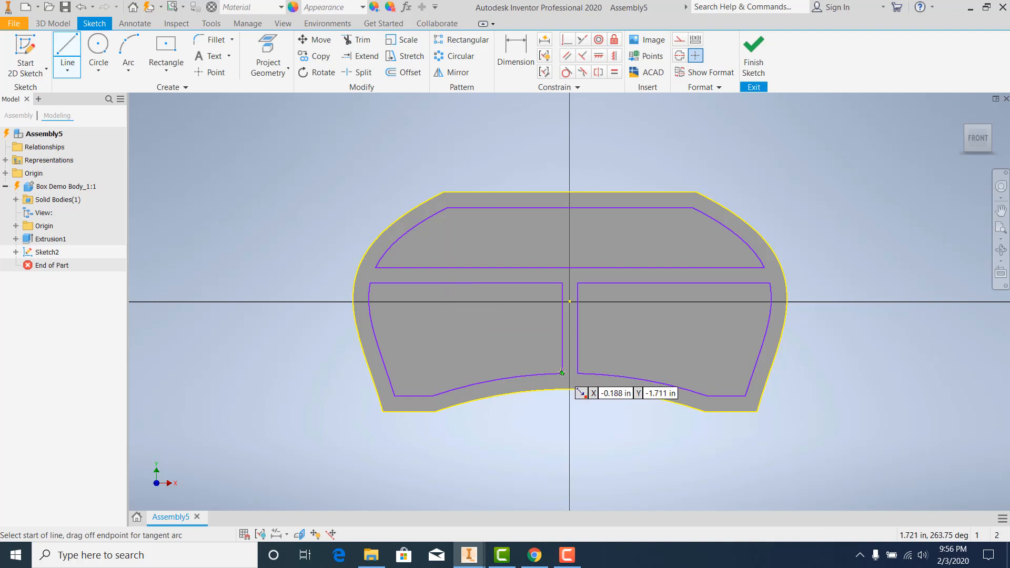
click(561, 373)
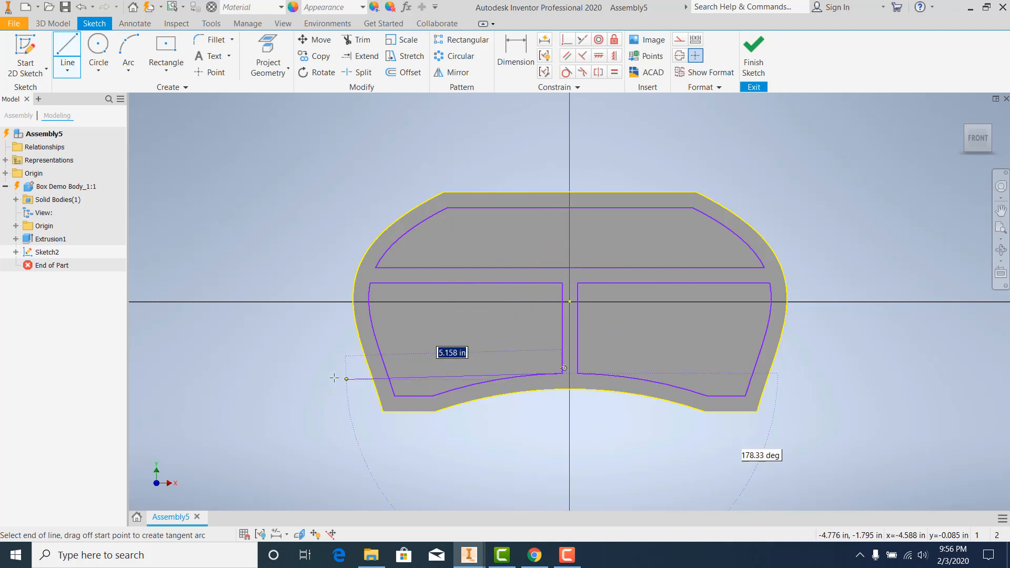
click(299, 373)
key(Escape)
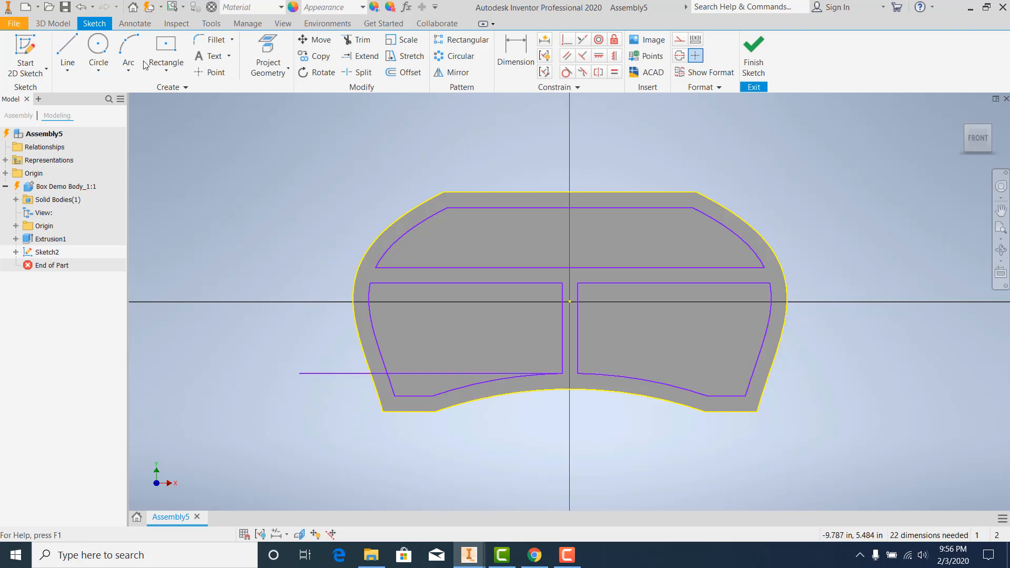
click(67, 54)
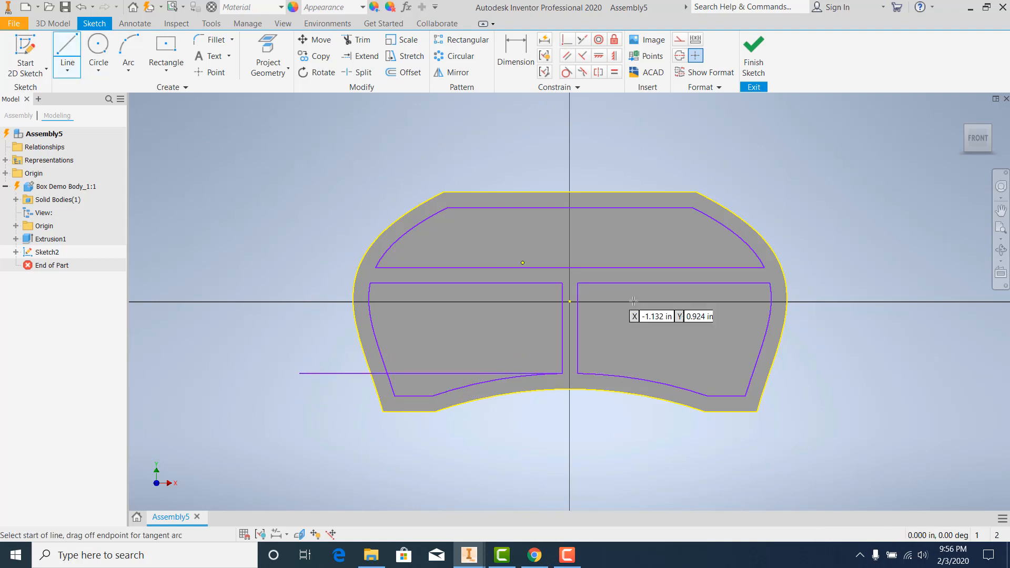
click(576, 373)
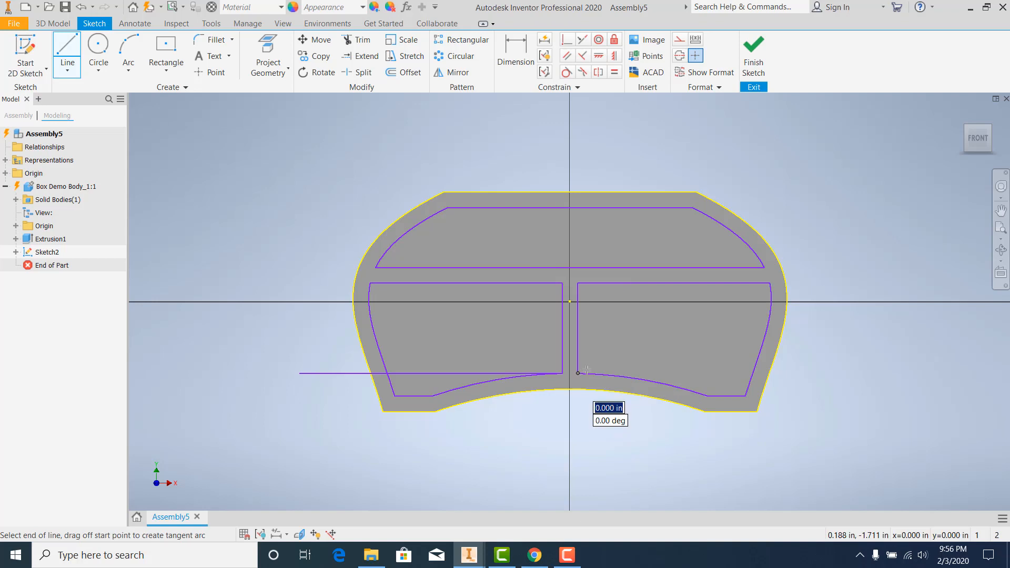
click(842, 373)
key(Escape)
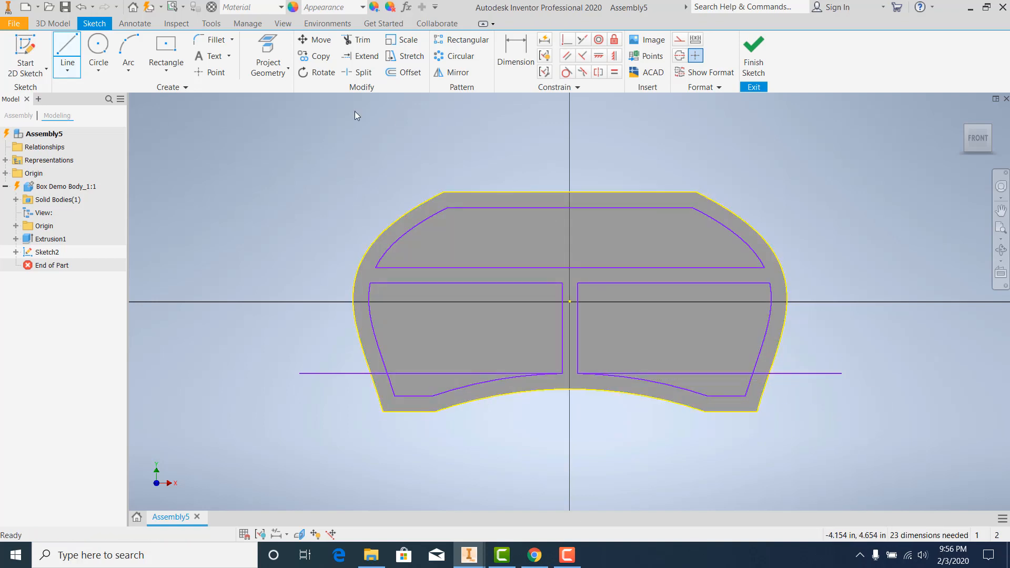
Trim both new horizontal lines back to the inner outline and remove the inner outline segments below them on both sides.
click(361, 40)
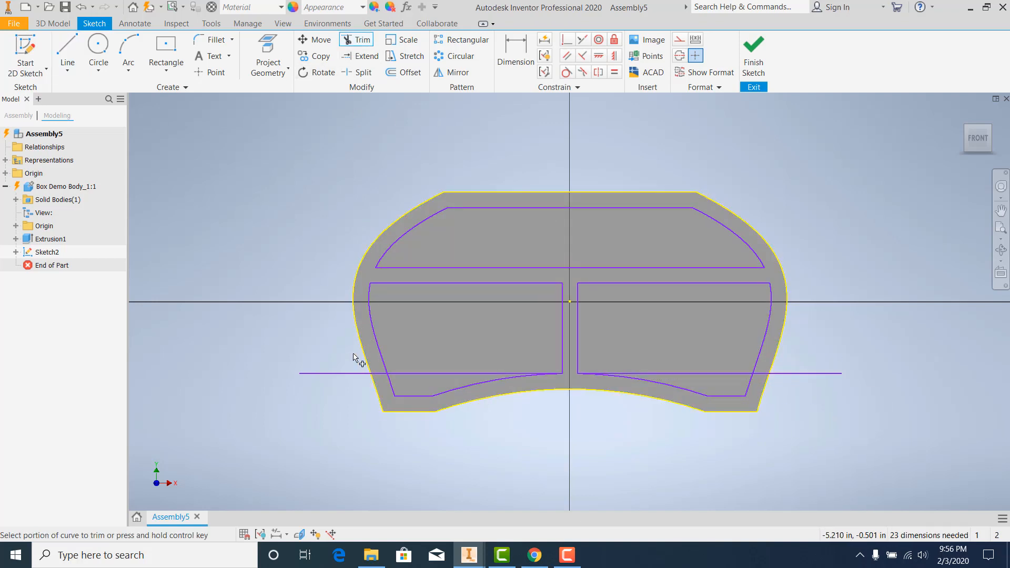
click(331, 373)
click(379, 373)
click(390, 384)
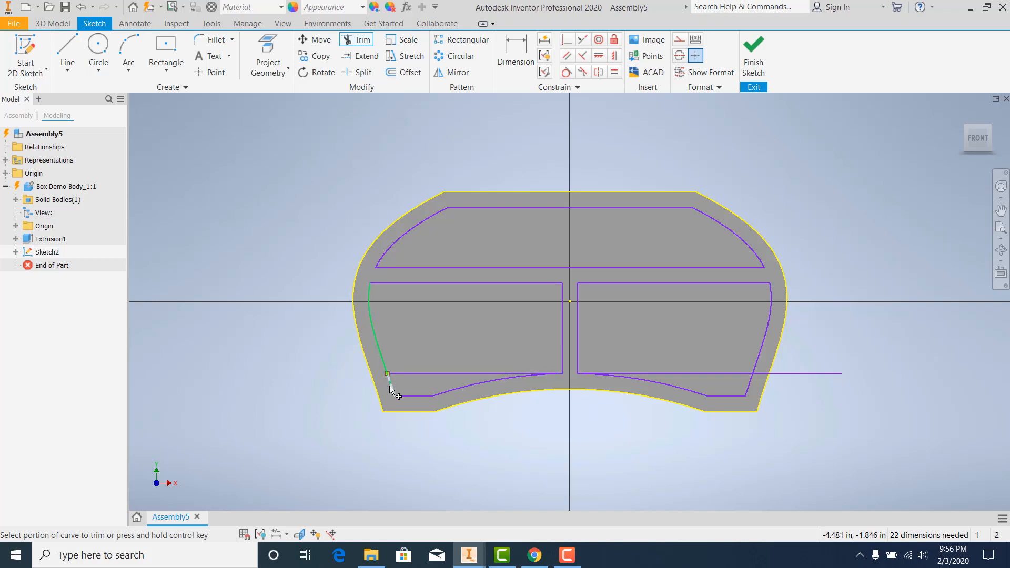
click(406, 395)
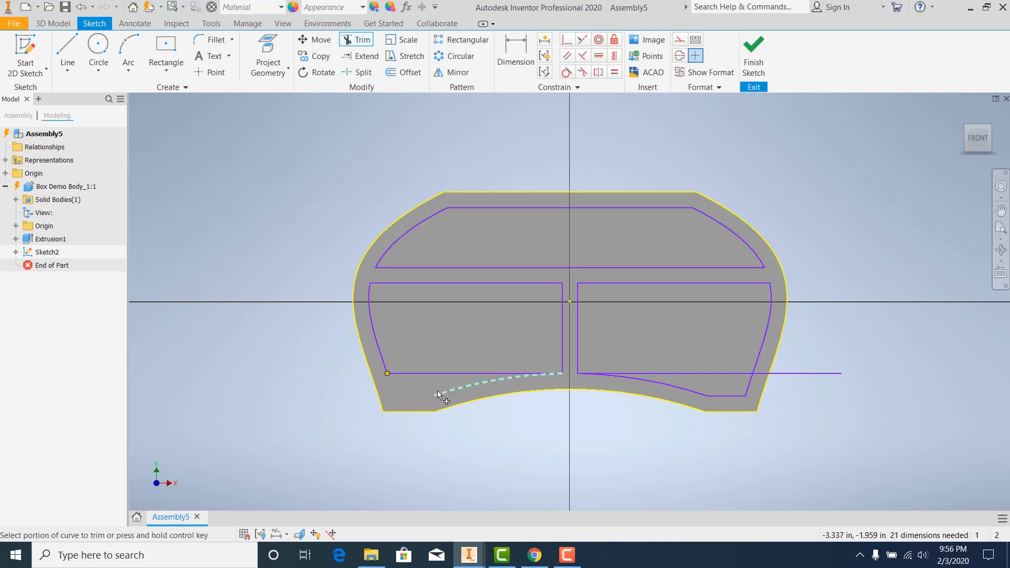
click(437, 390)
click(797, 374)
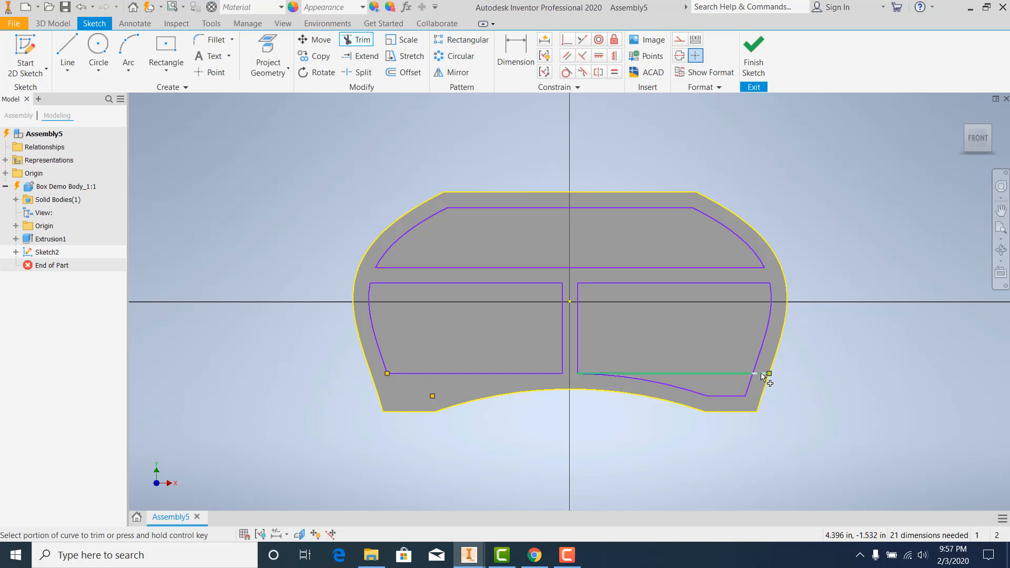
click(749, 394)
click(730, 396)
click(696, 392)
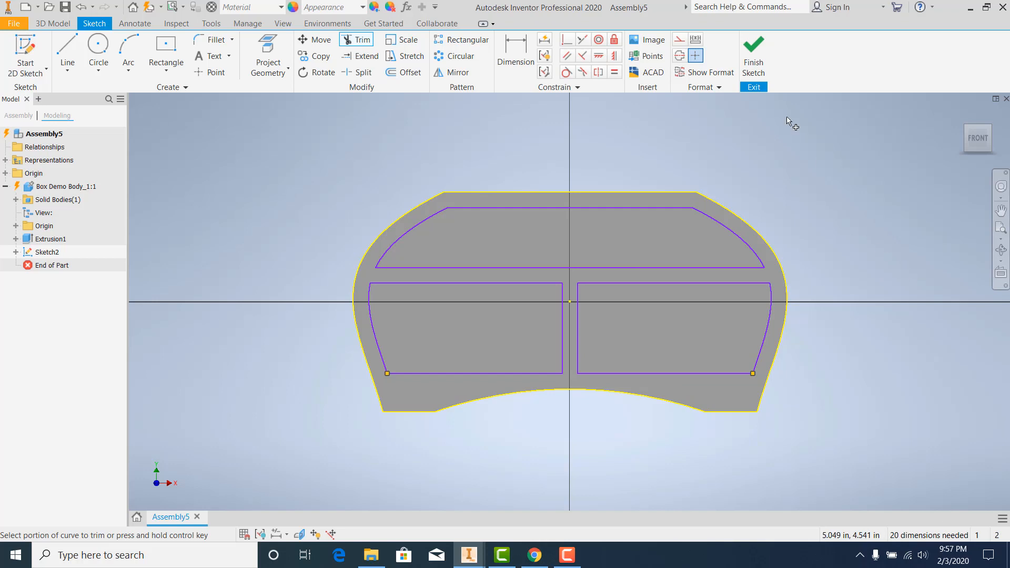
Finish the sketch and try to select the upper drawer cutout as an Extrude profile.
click(752, 55)
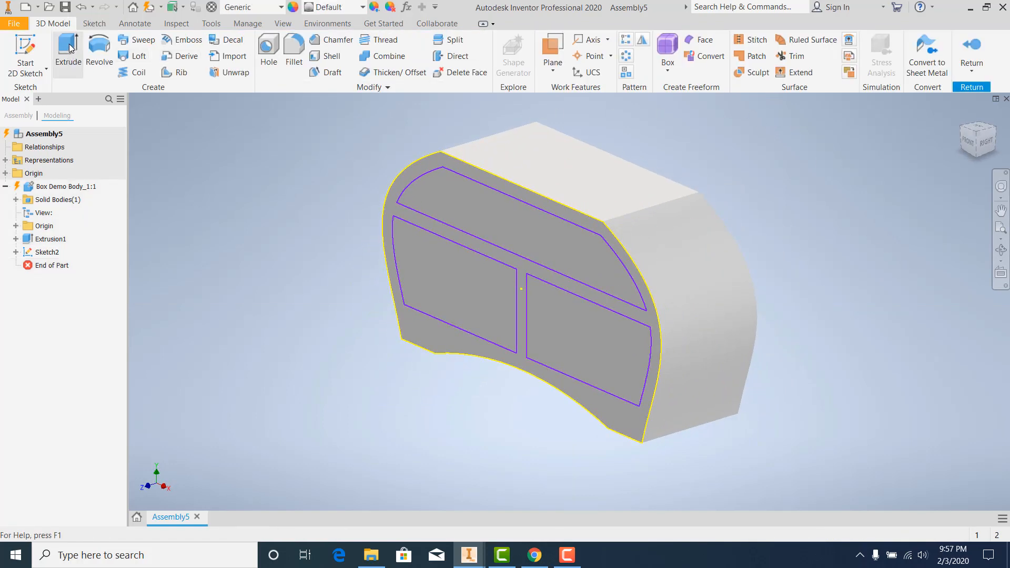
click(70, 48)
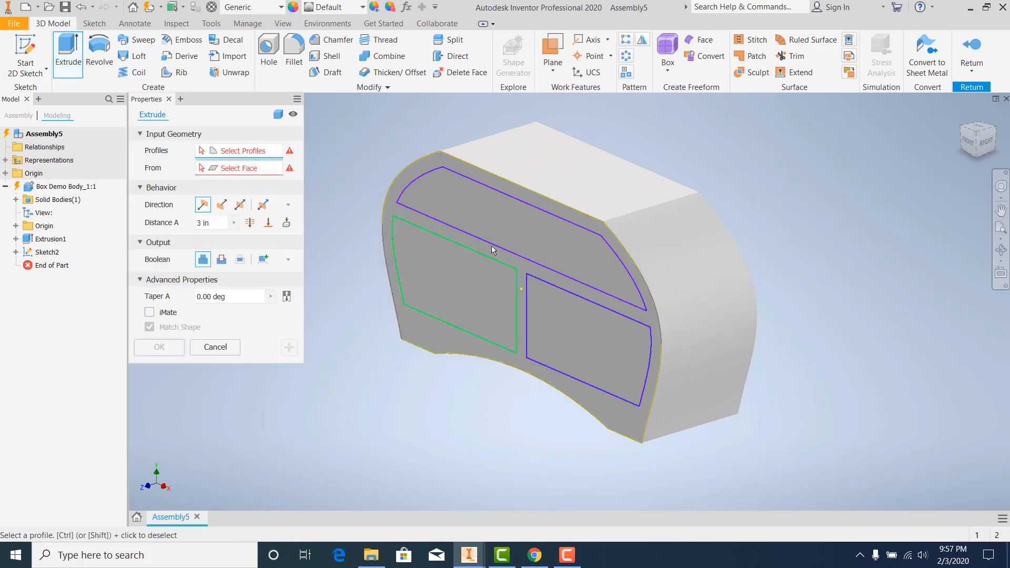
click(525, 234)
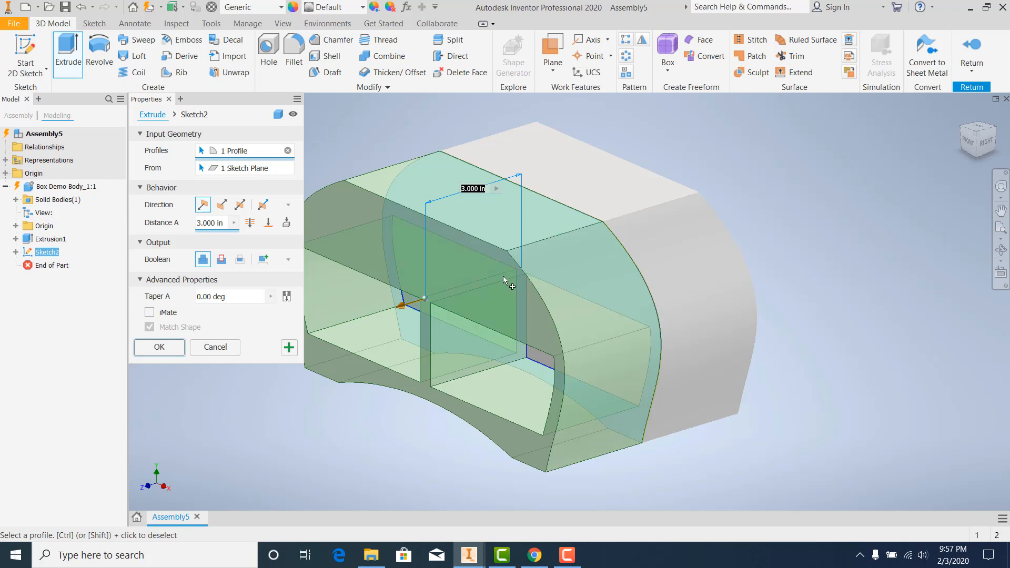
click(212, 348)
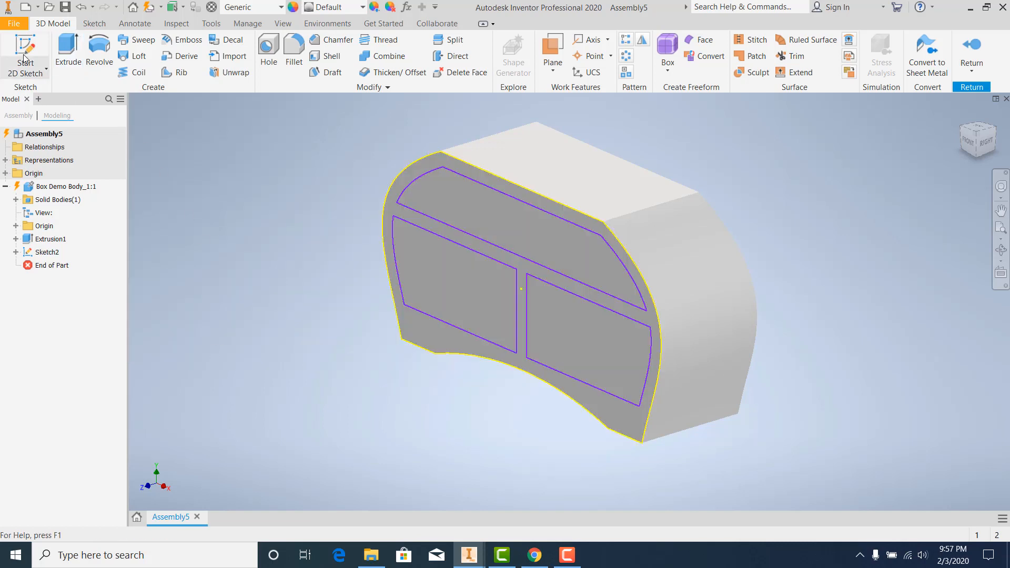
click(69, 49)
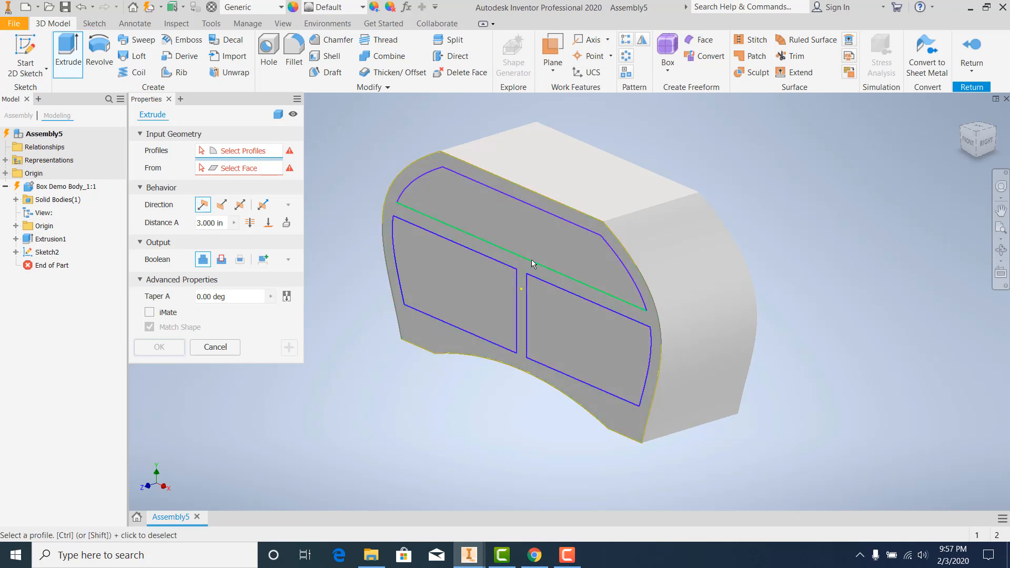
click(215, 348)
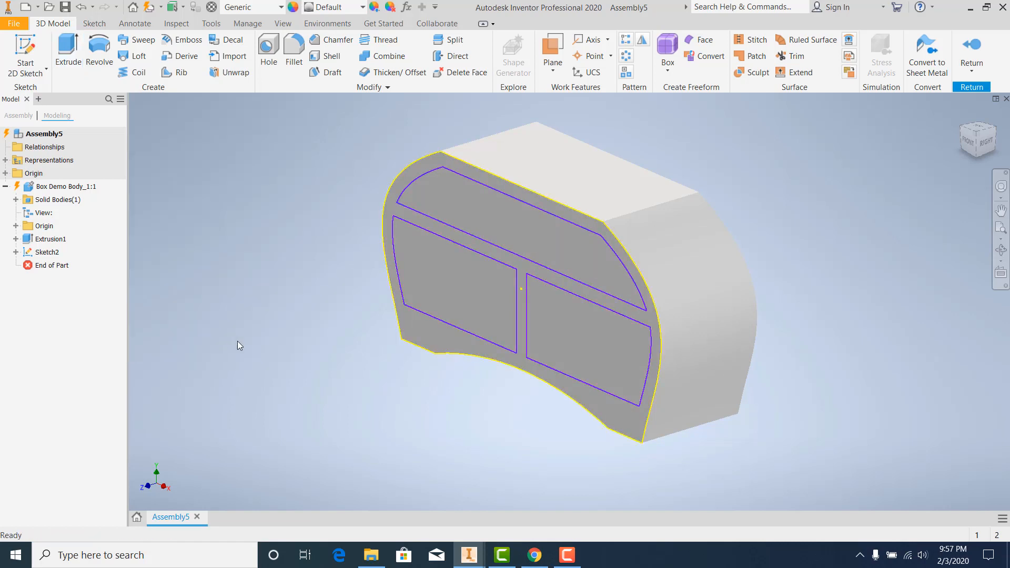
Reopen the cutout sketch and examine the corners of the upper drawer cutout for gaps.
double_click(29, 253)
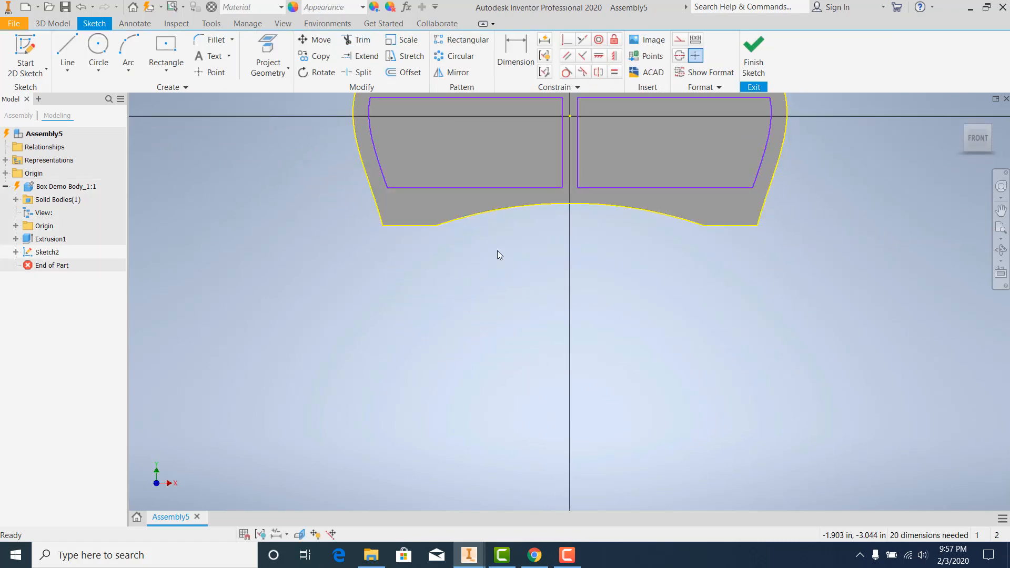
scroll(384, 237, up, 8)
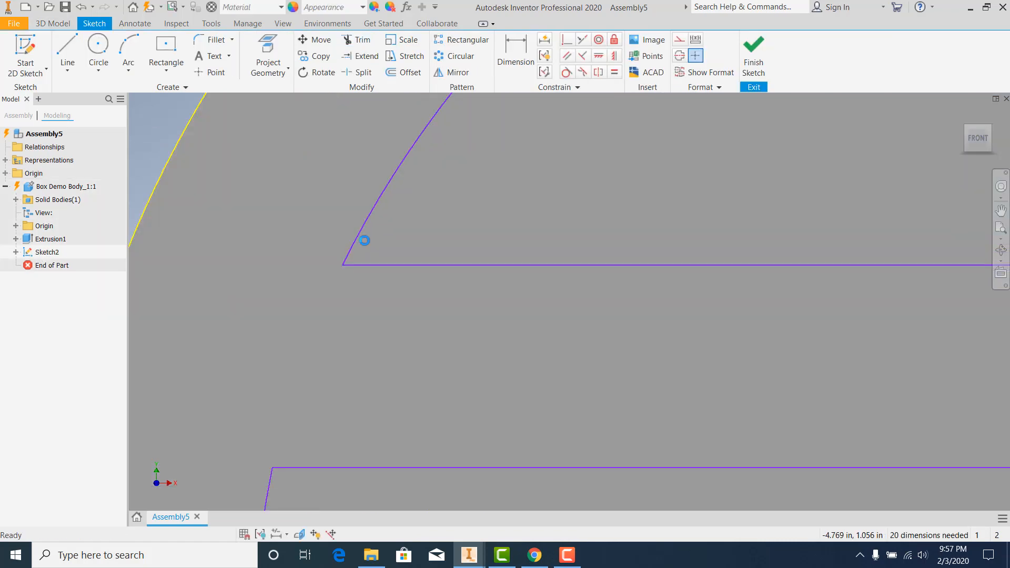
scroll(363, 242, down, 8)
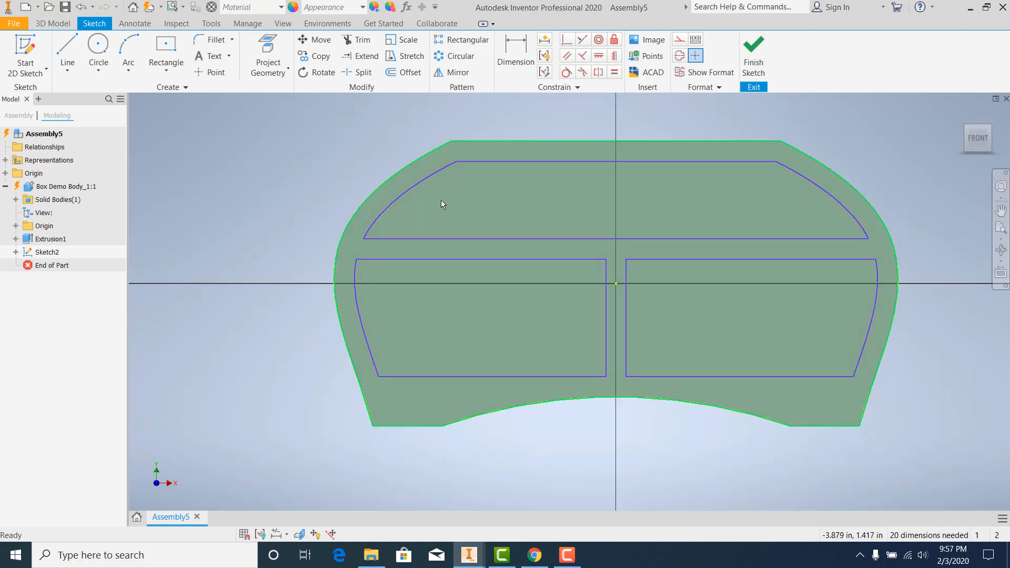
scroll(452, 159, up, 6)
scroll(490, 190, down, 6)
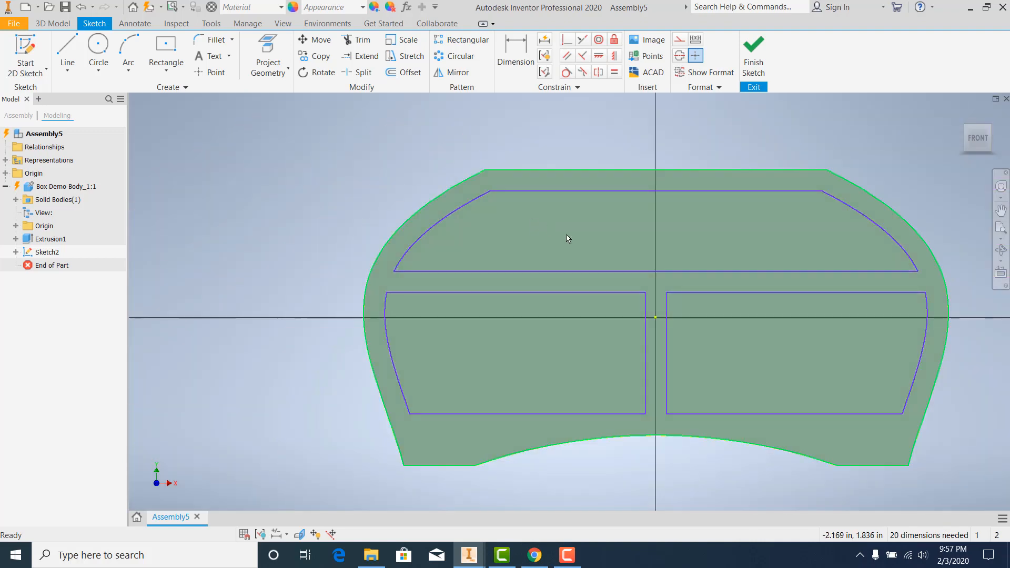
scroll(680, 283, up, 5)
scroll(636, 255, down, 6)
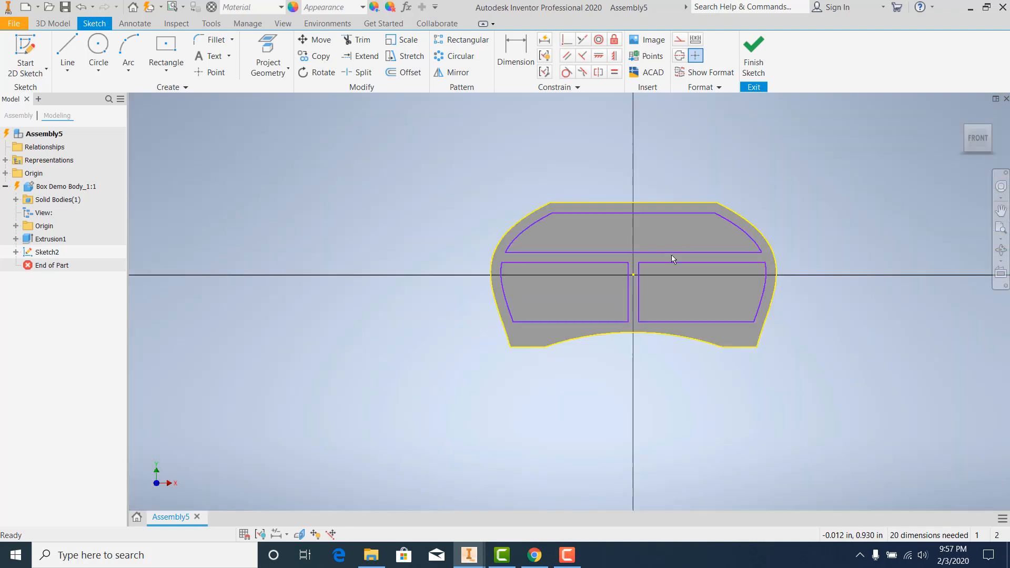
scroll(767, 258, up, 4)
scroll(804, 261, up, 2)
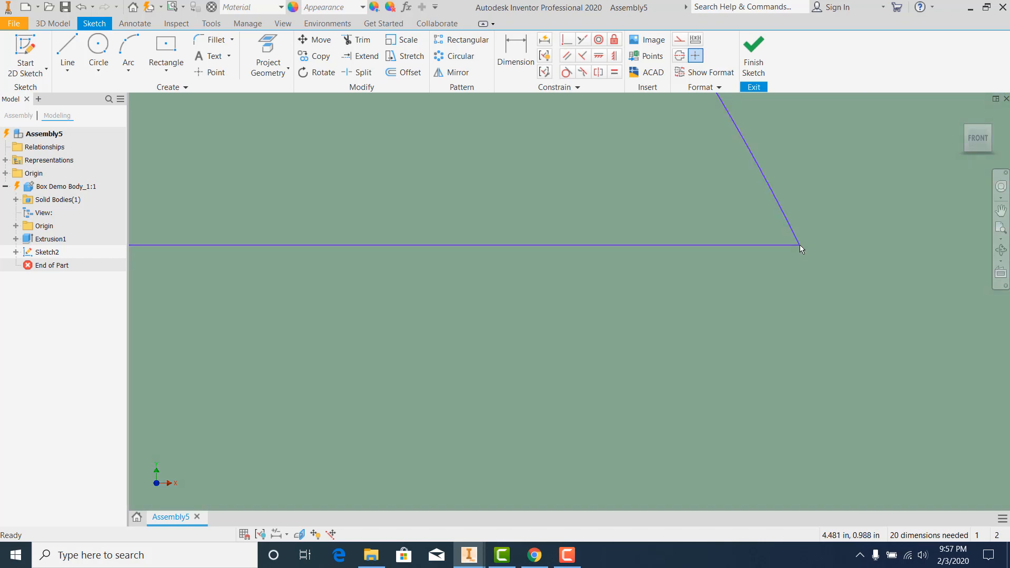
scroll(789, 242, down, 6)
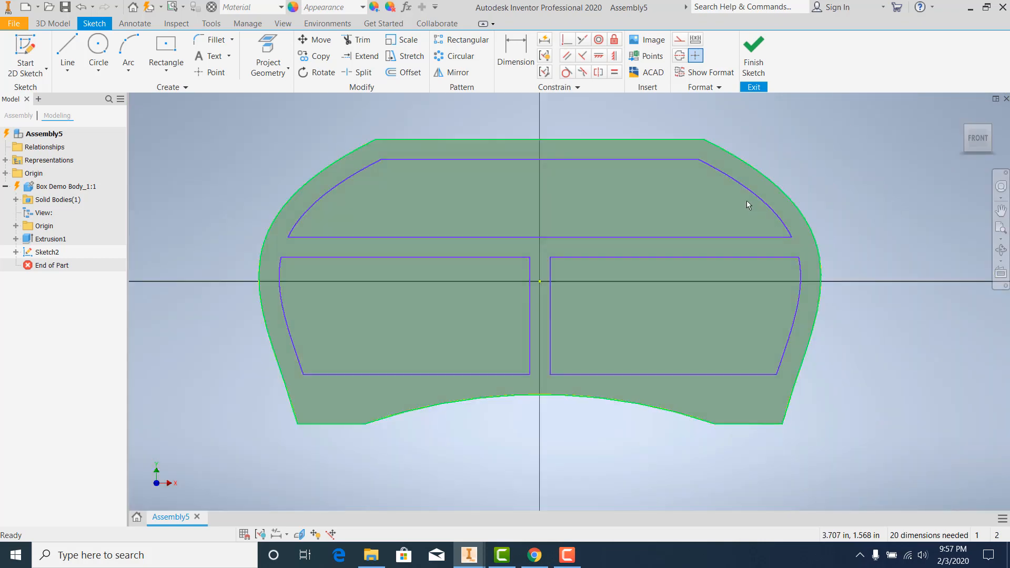
scroll(695, 151, up, 5)
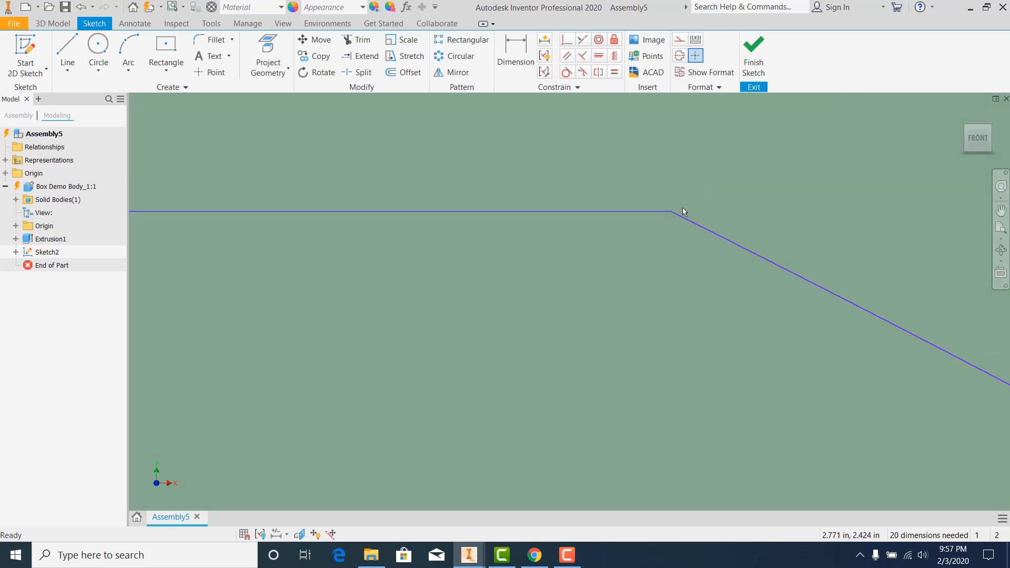
scroll(678, 210, down, 5)
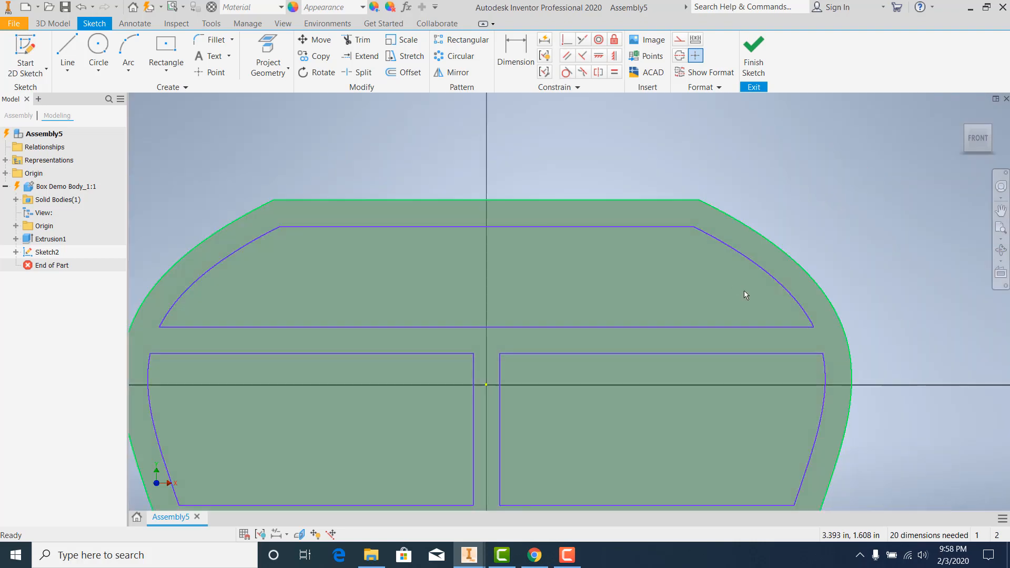
middle_drag(586, 334, 690, 294)
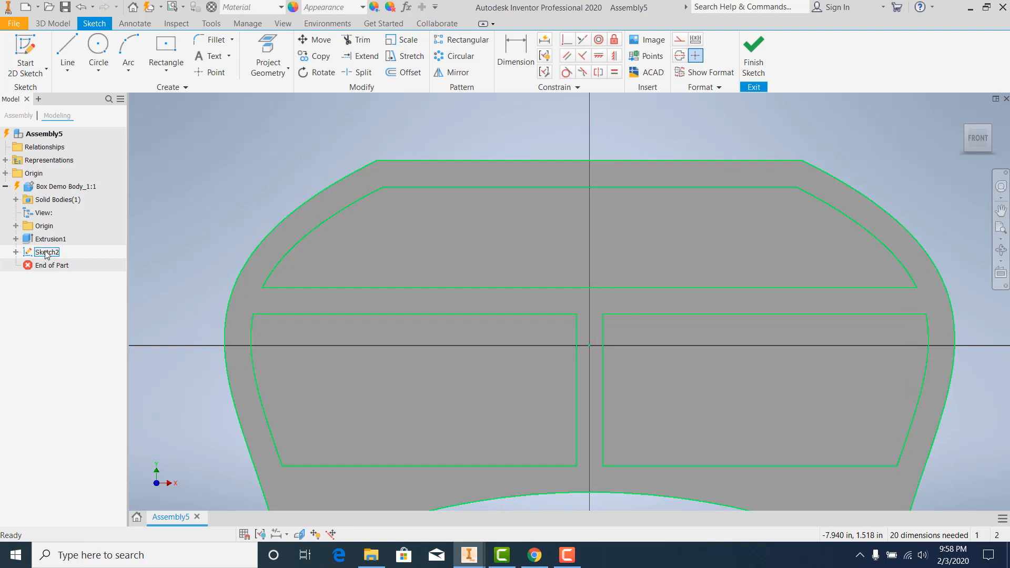
Run Sketch Doctor on the cutout sketch with all diagnostic tests enabled.
click(29, 255)
right_click(29, 255)
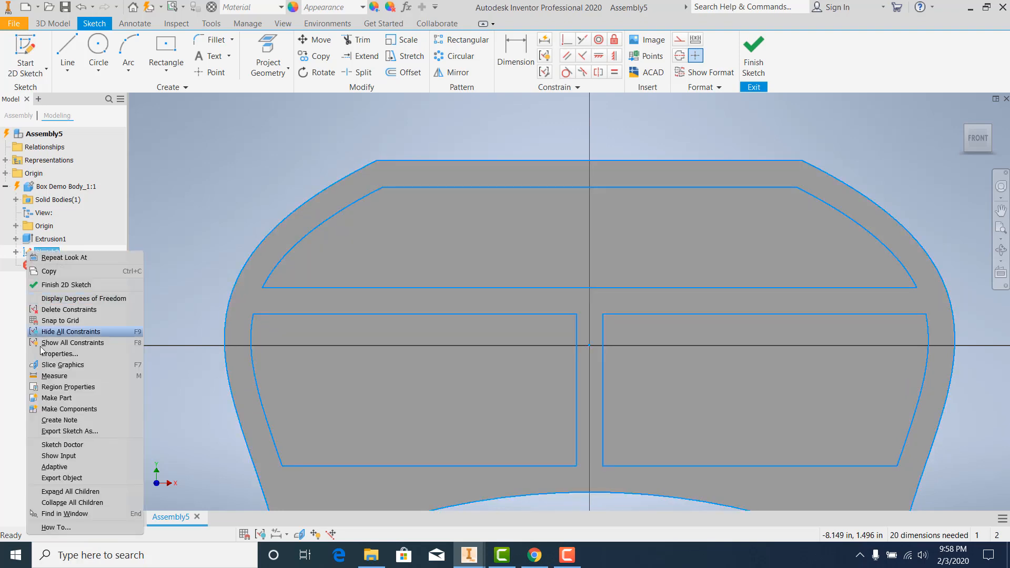
click(55, 445)
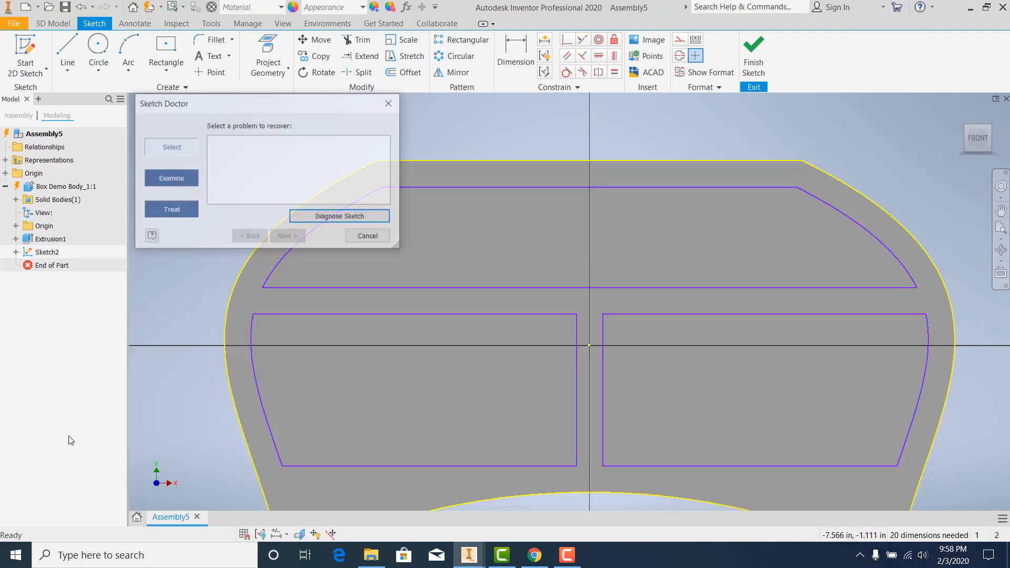
click(331, 217)
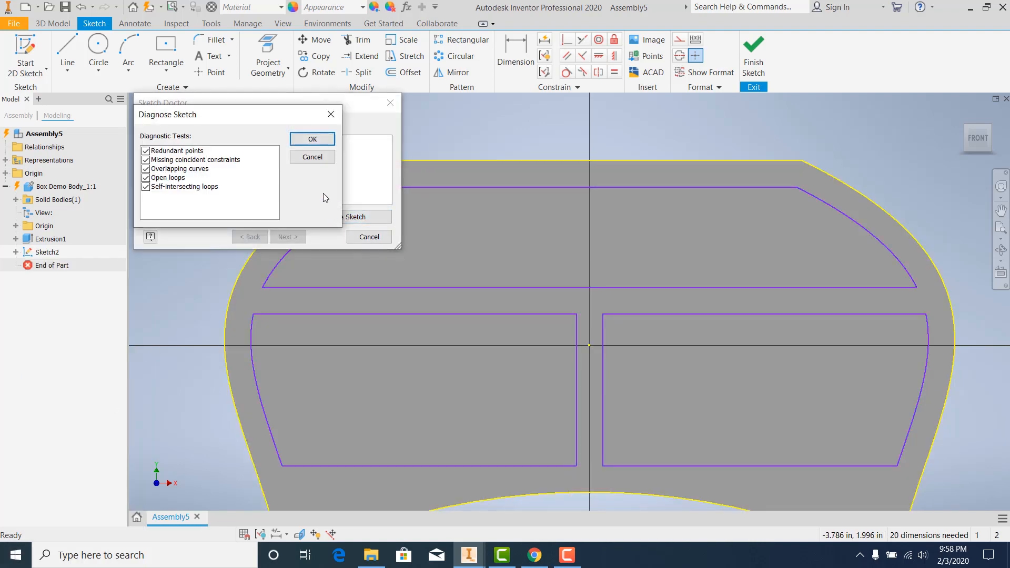
click(312, 139)
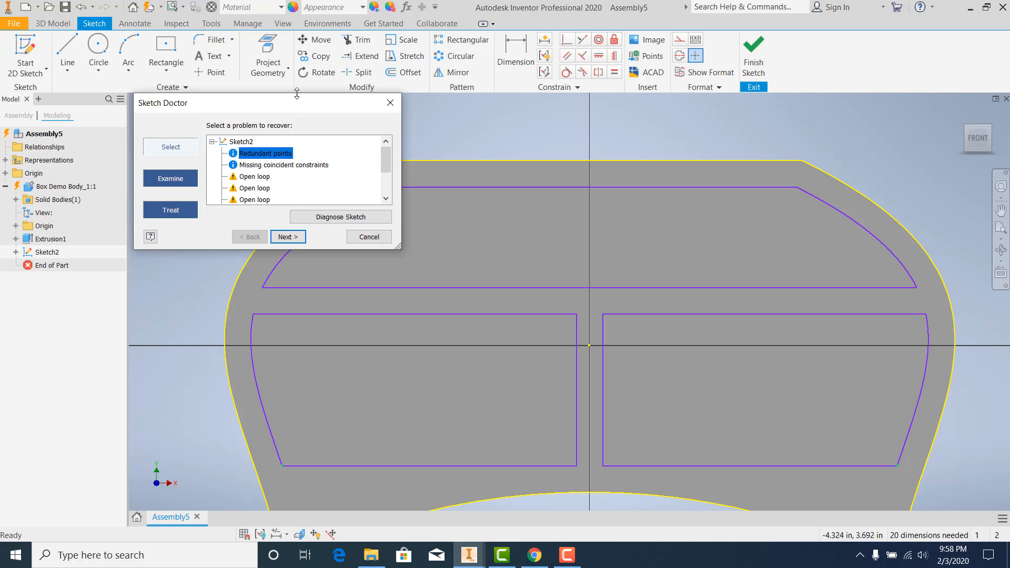
Treat the redundant points with Combine Sketch Points, merging the points at the outer lower corners of both lower cutouts.
drag(297, 107, 235, 75)
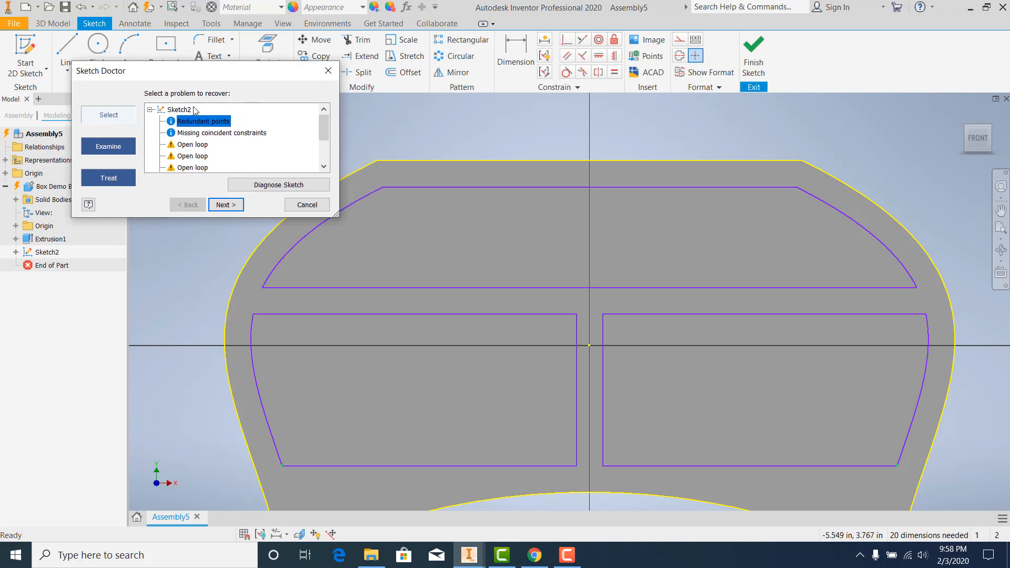
click(226, 205)
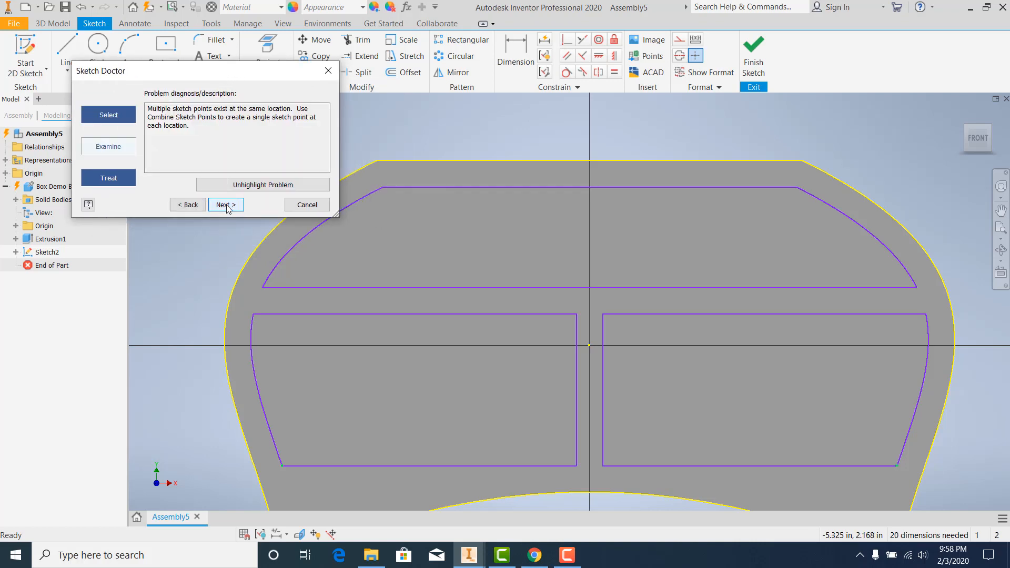
click(226, 205)
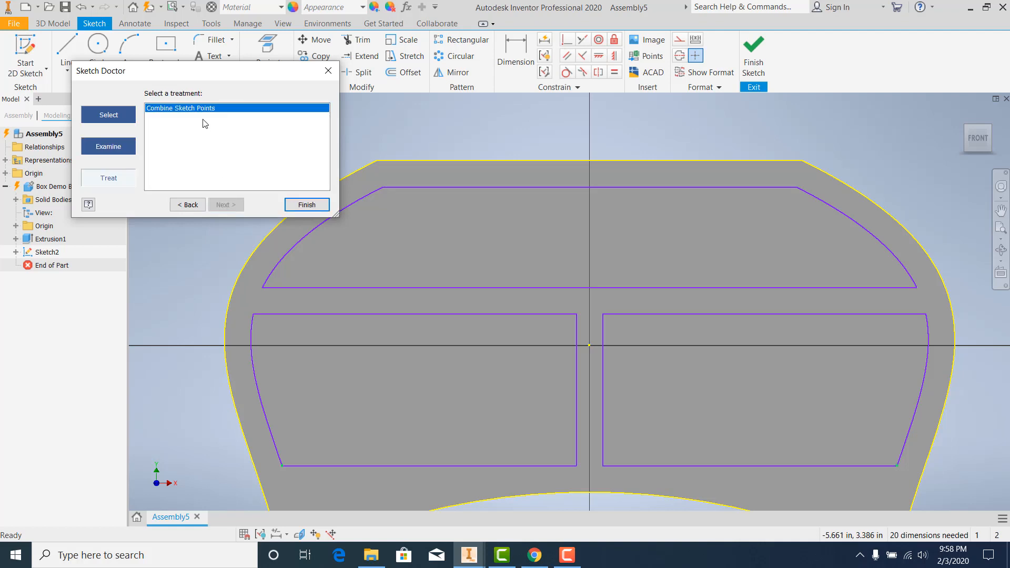
drag(205, 70, 169, 48)
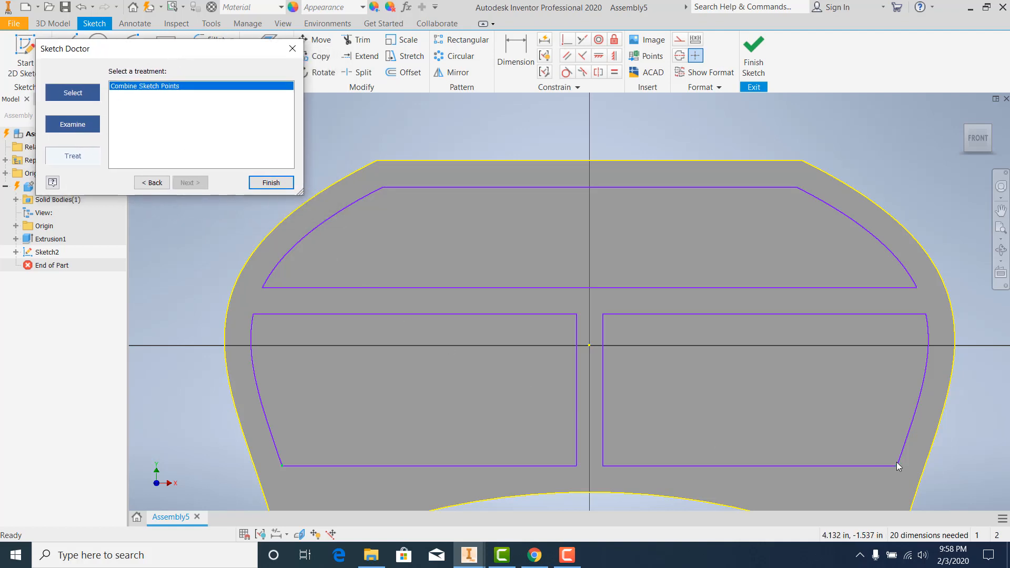
click(268, 186)
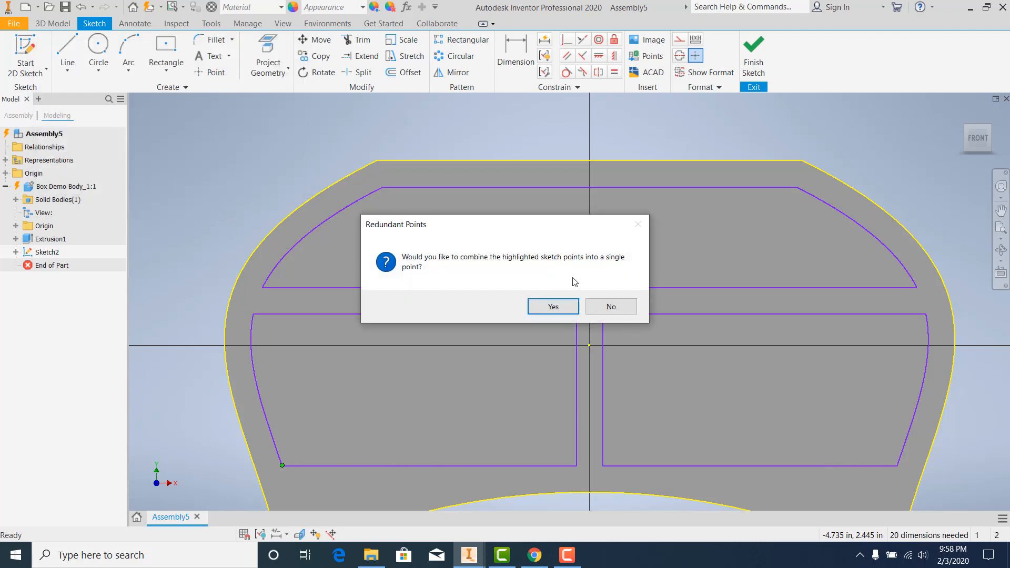
click(551, 308)
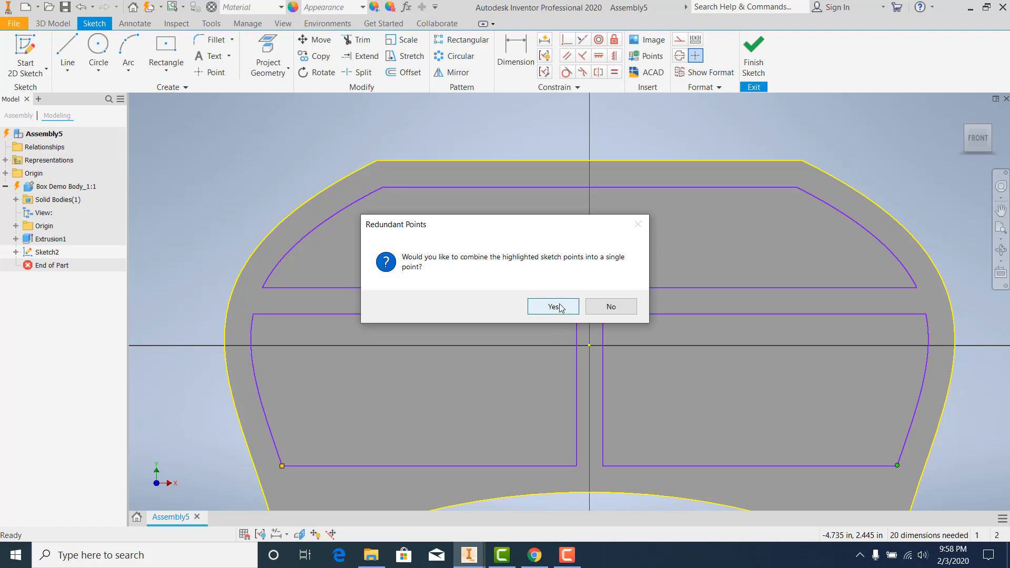
click(559, 307)
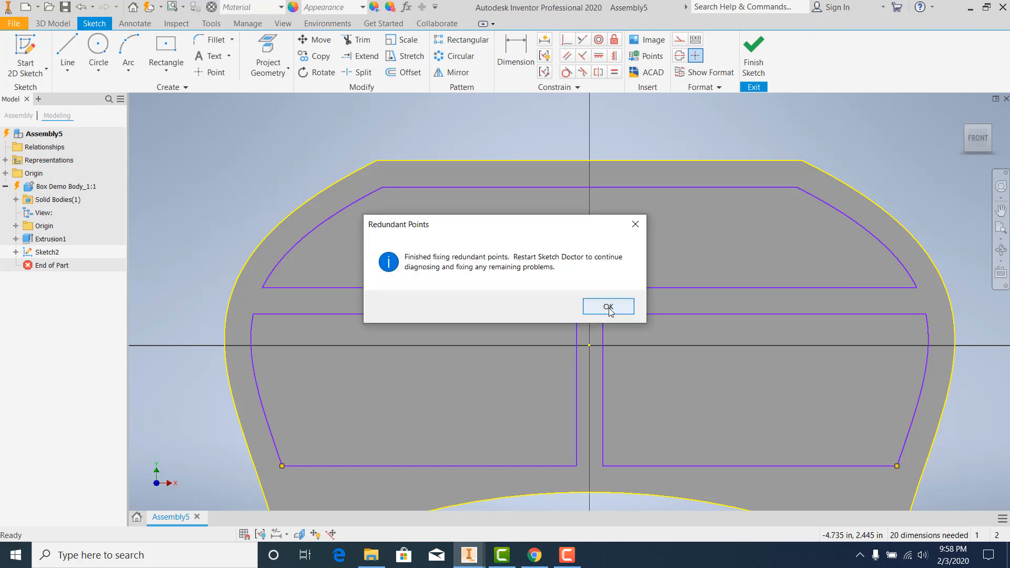
click(608, 308)
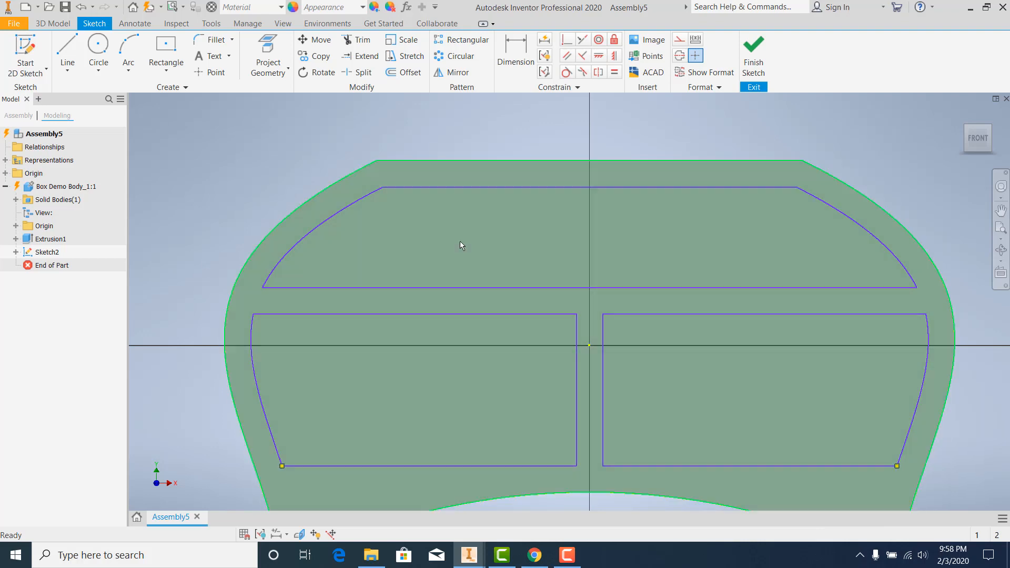
Rerun the Sketch Doctor diagnosis on the sketch and select the first open loop problem.
right_click(29, 253)
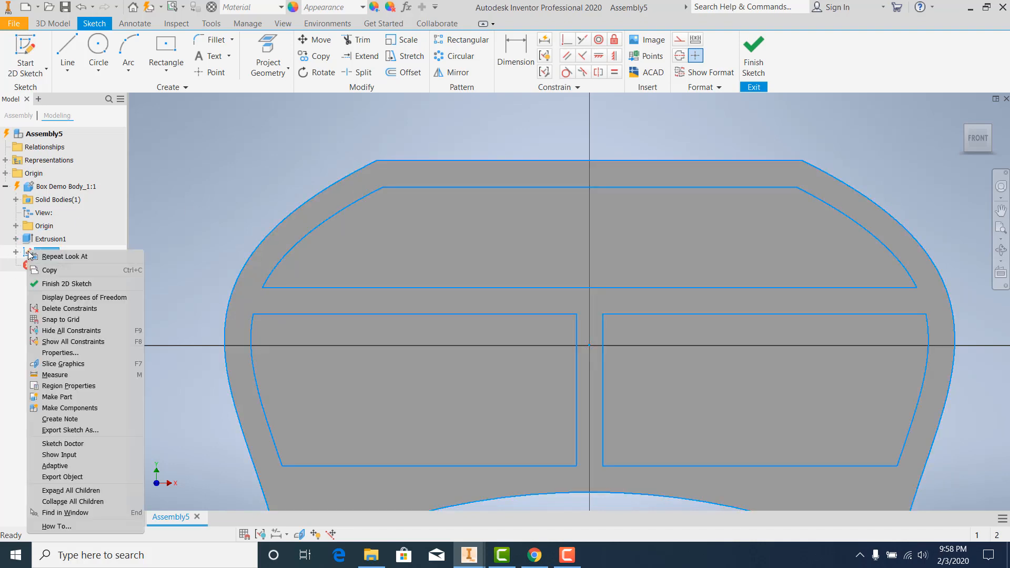
click(61, 444)
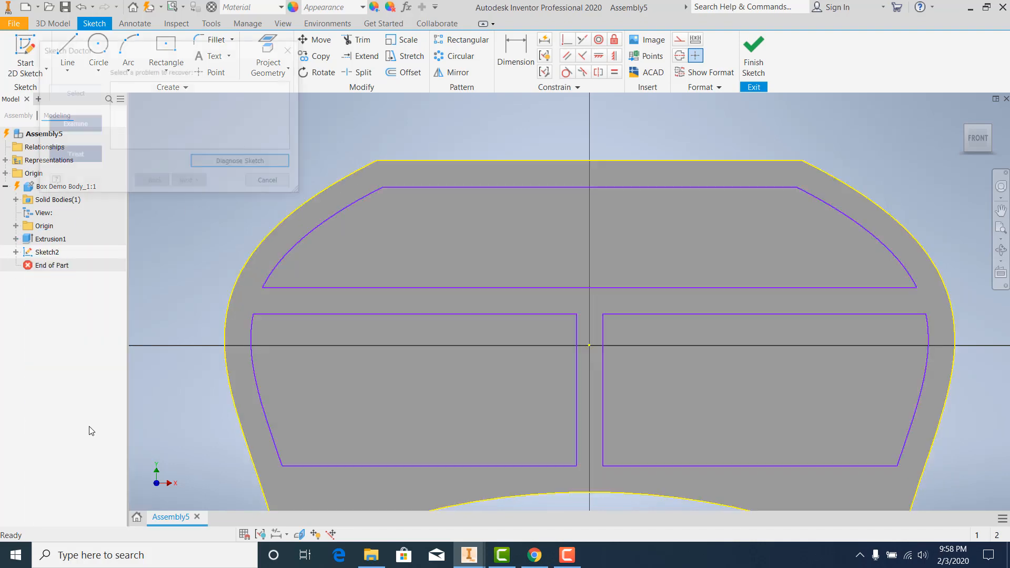
click(265, 163)
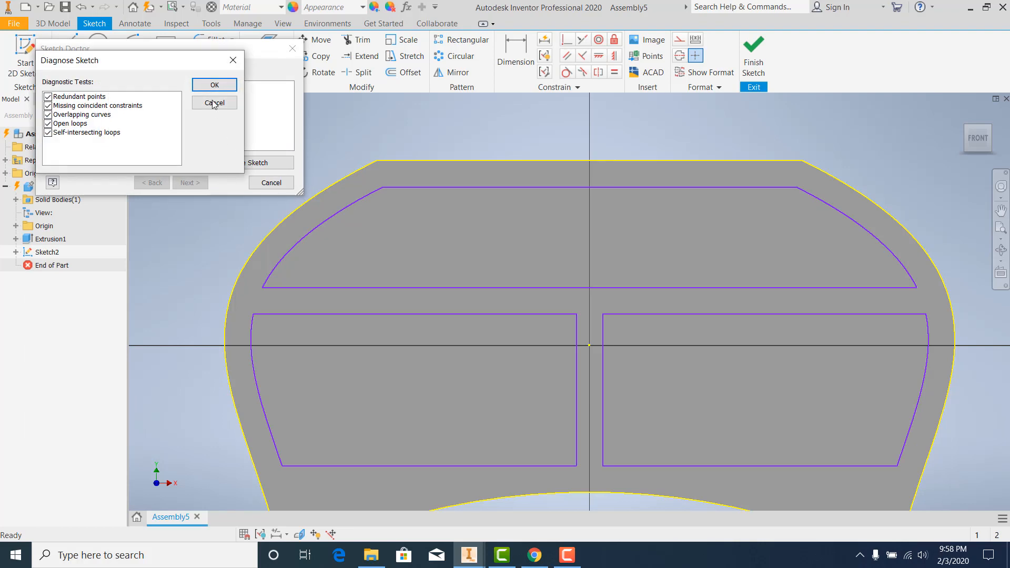
click(210, 85)
click(157, 100)
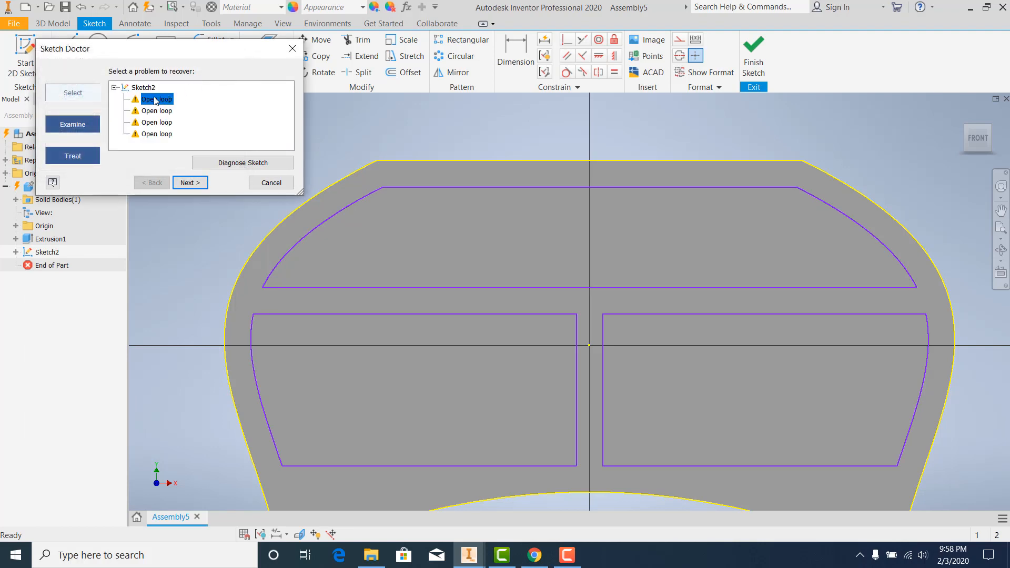
Treat the upper cutout's open loop with Close Loop, selecting its bottom horizontal line and closing the gap between the endpoints.
click(191, 182)
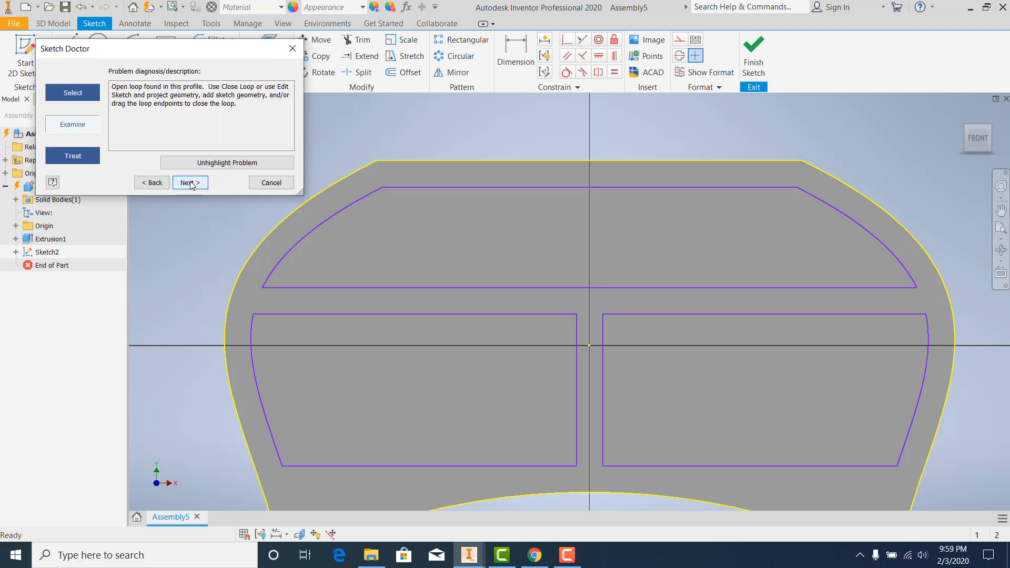
click(190, 183)
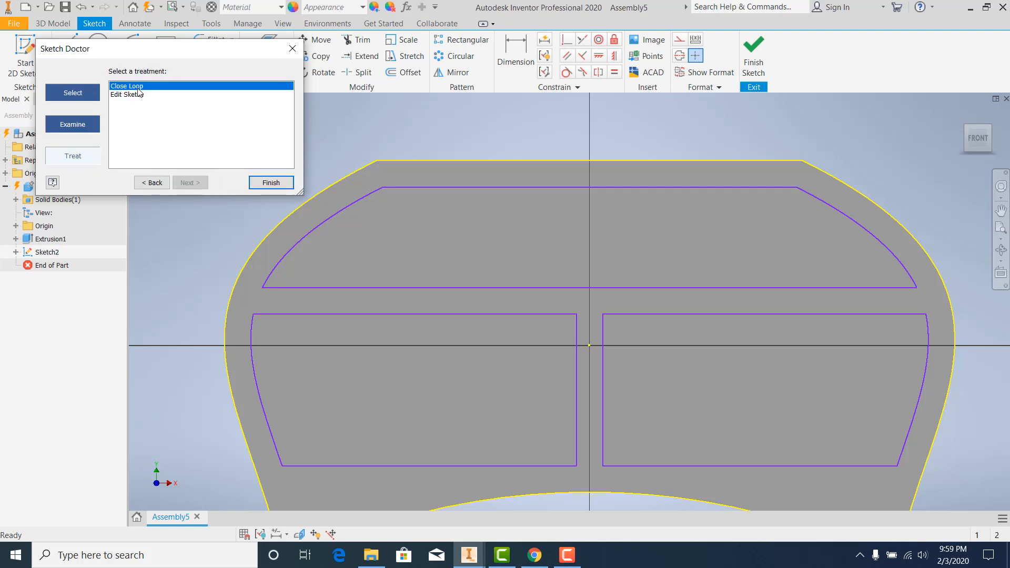
click(270, 183)
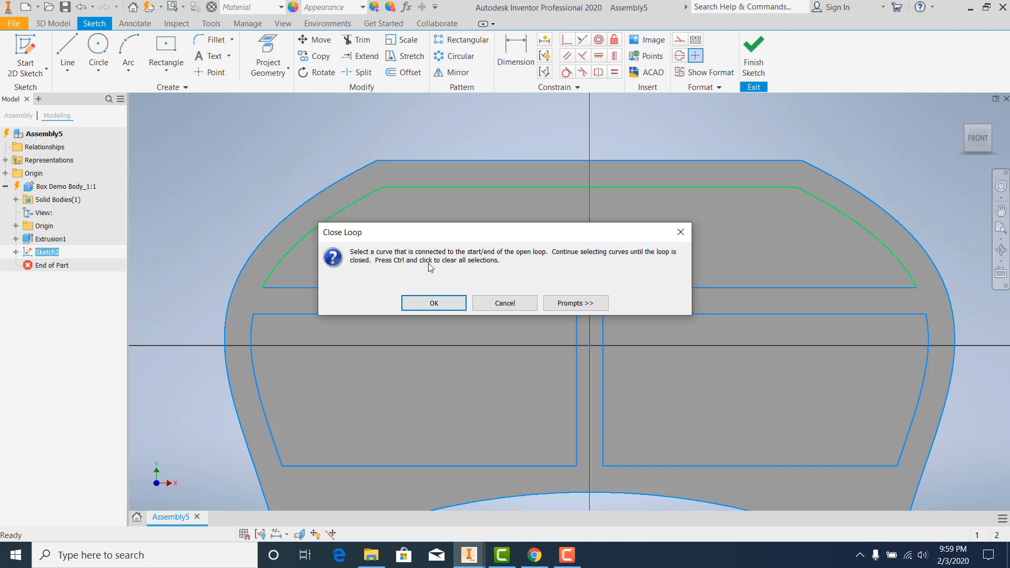
drag(474, 239, 407, 355)
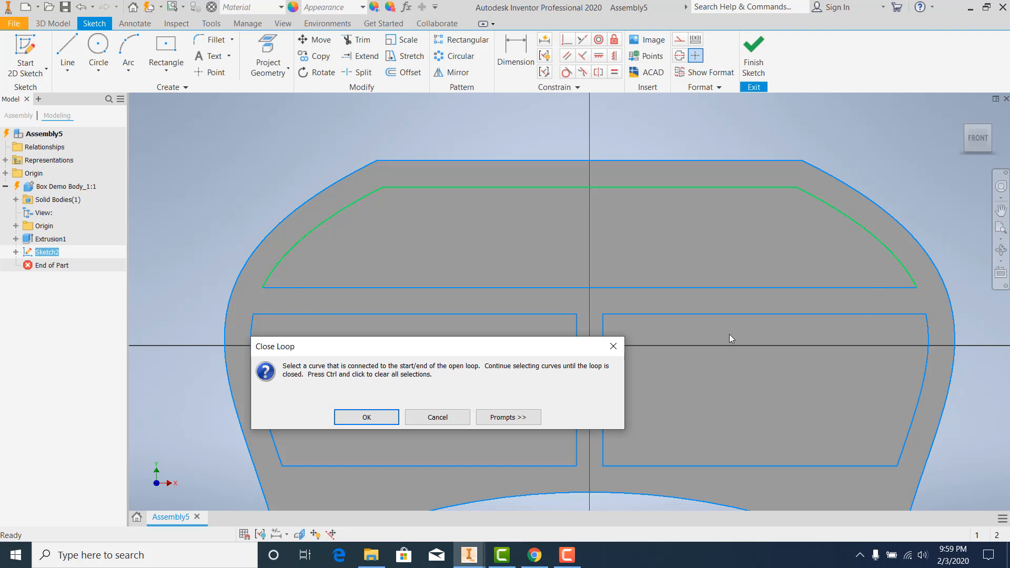
click(364, 416)
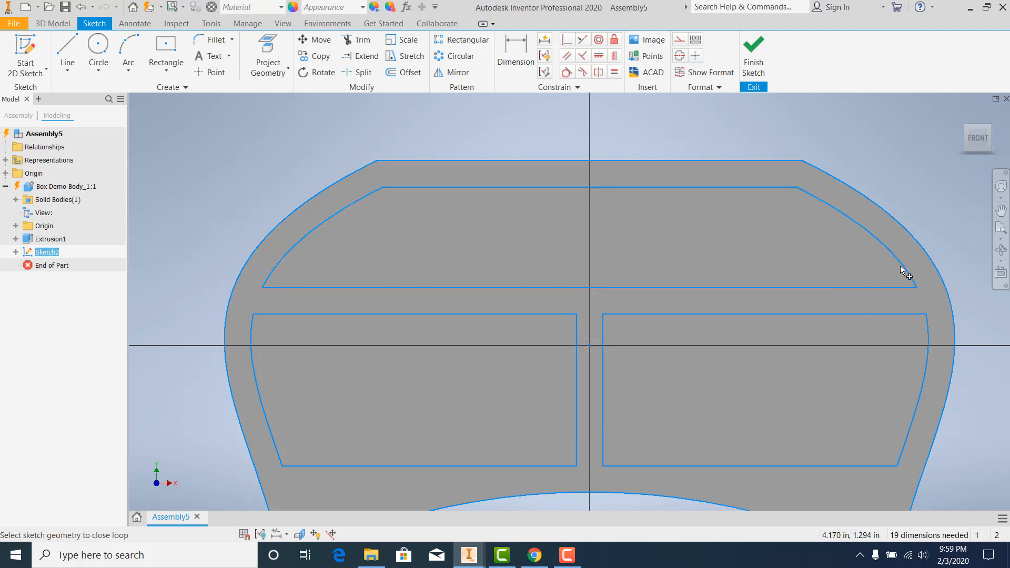
click(898, 286)
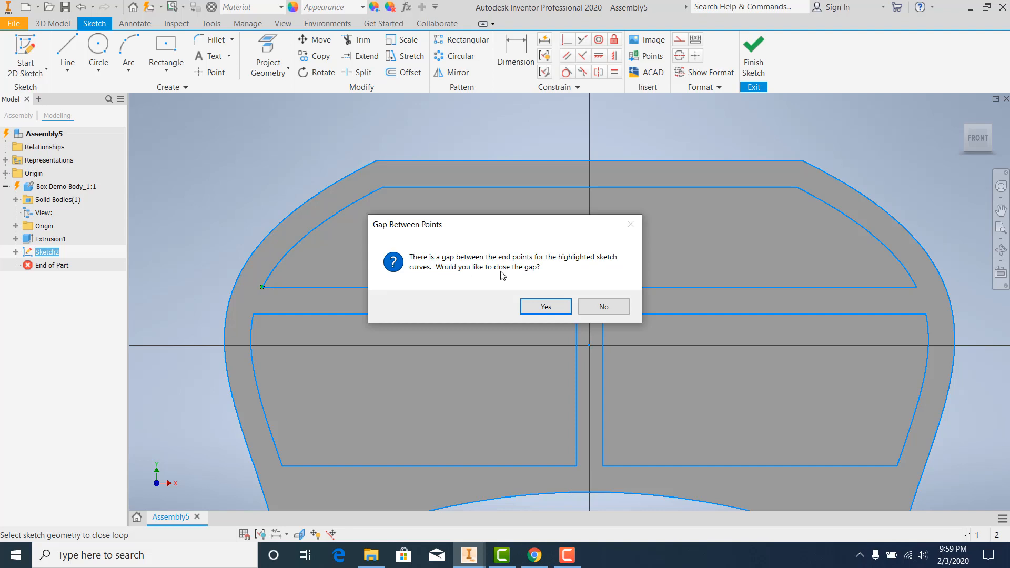
click(554, 308)
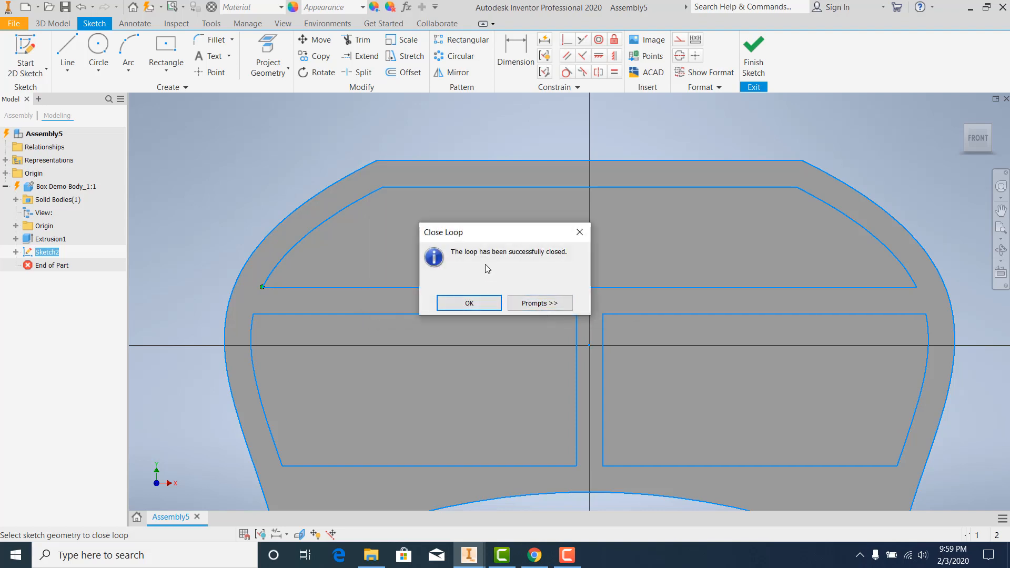
click(469, 303)
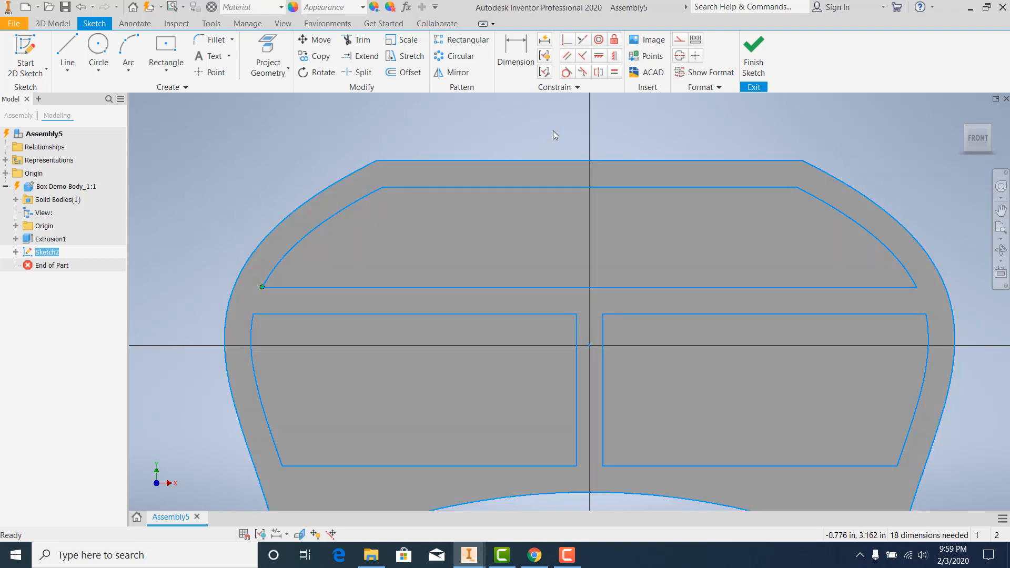
Finish the sketch and extrude all three drawer cutouts as a Through All cut into the box body.
click(753, 53)
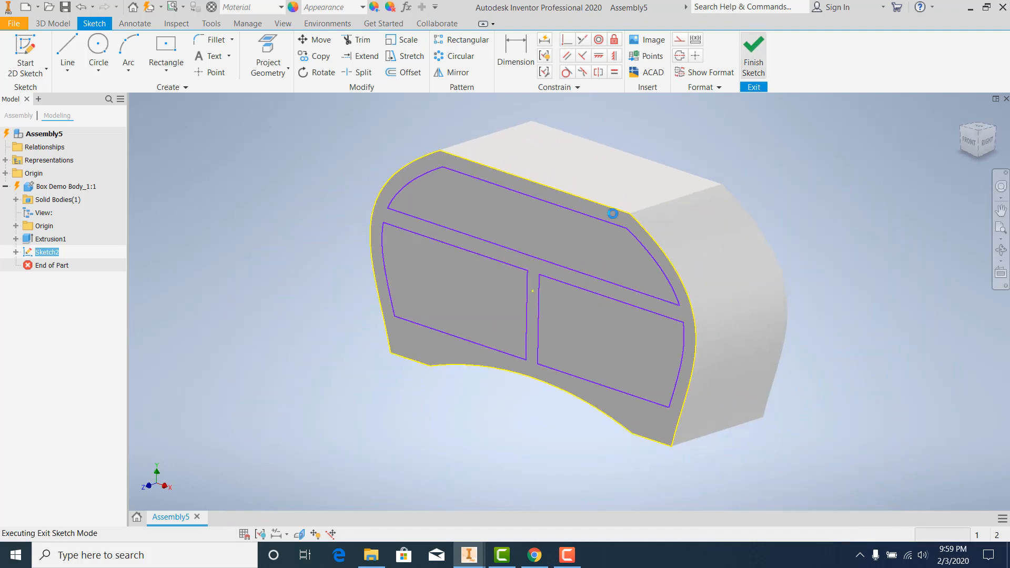
click(66, 50)
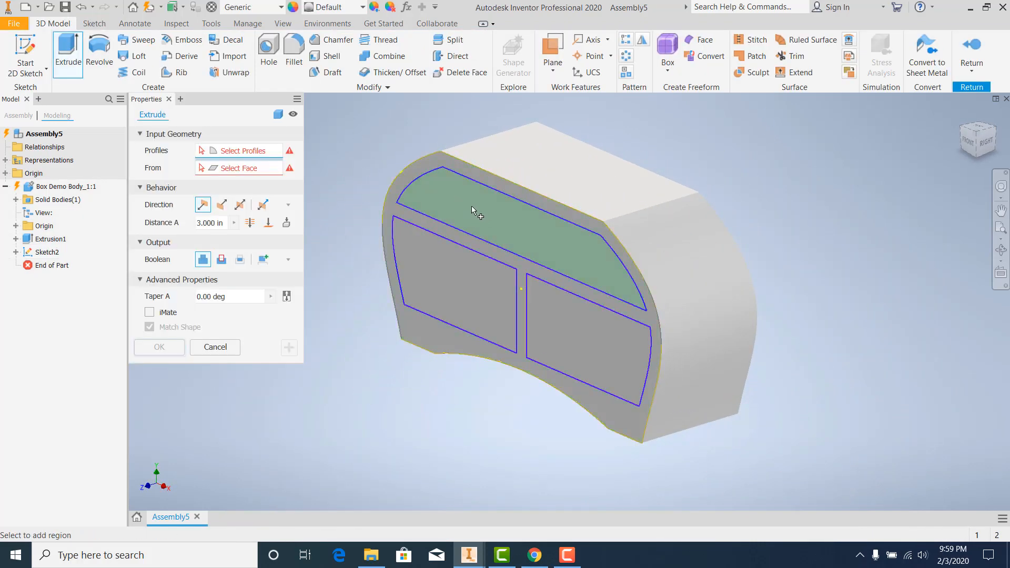
click(458, 213)
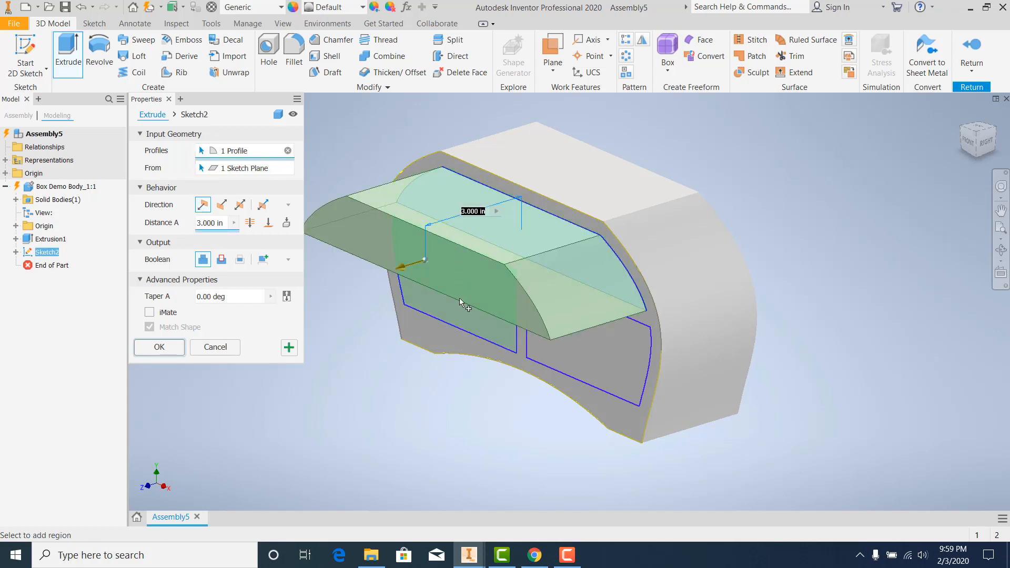
click(457, 317)
click(602, 349)
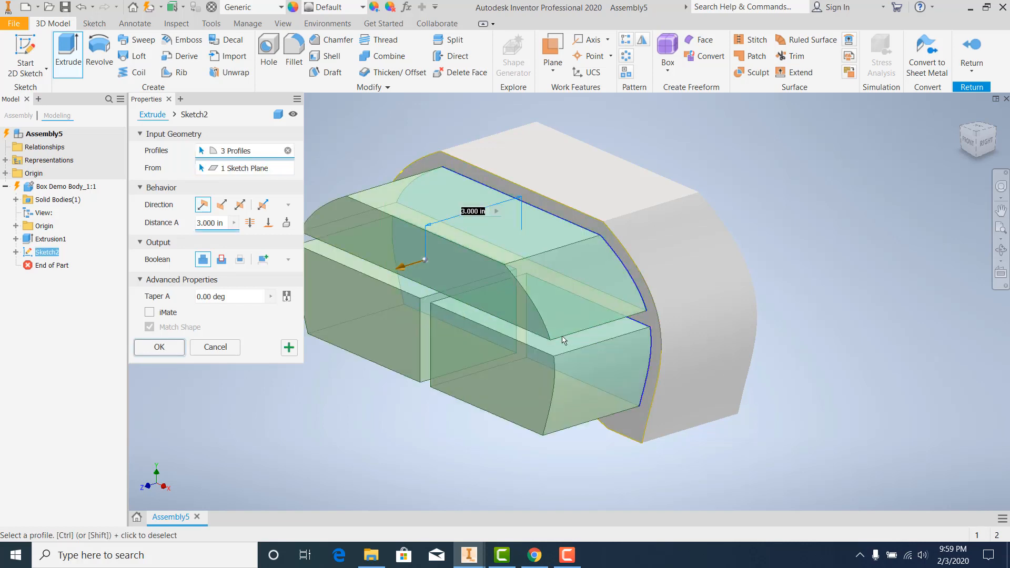
middle_drag(784, 304, 868, 299)
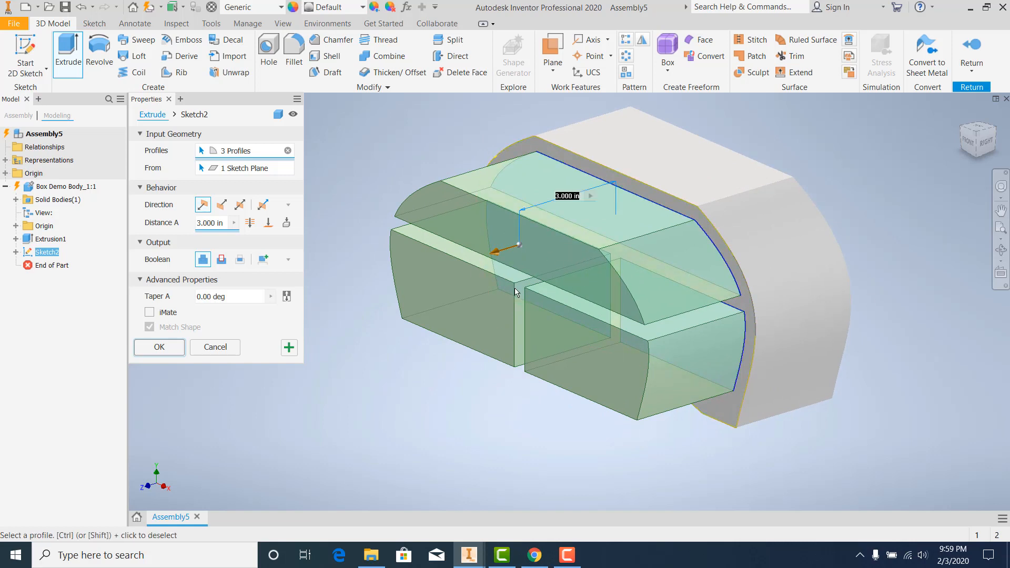
click(221, 260)
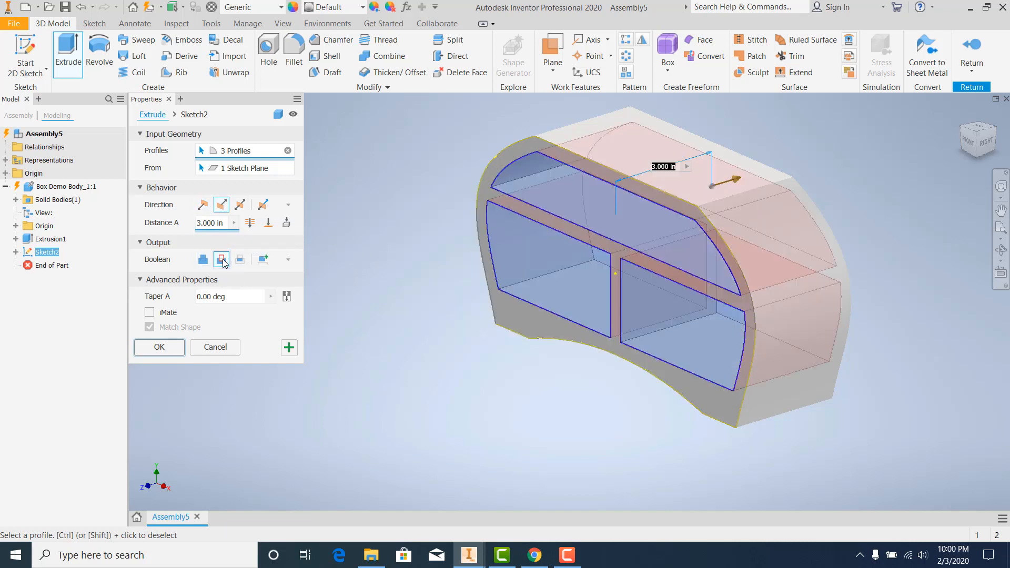
click(250, 223)
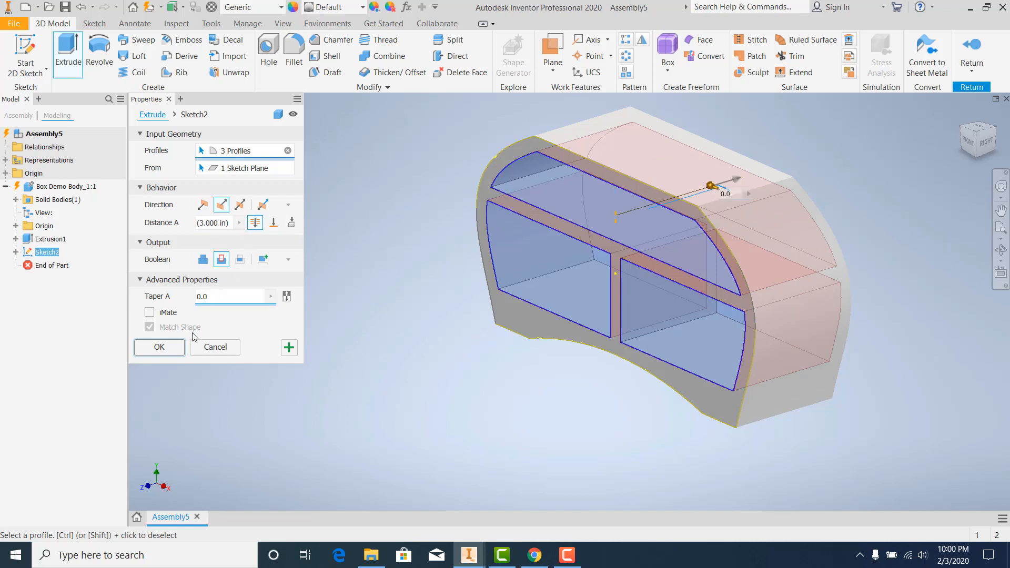
click(160, 348)
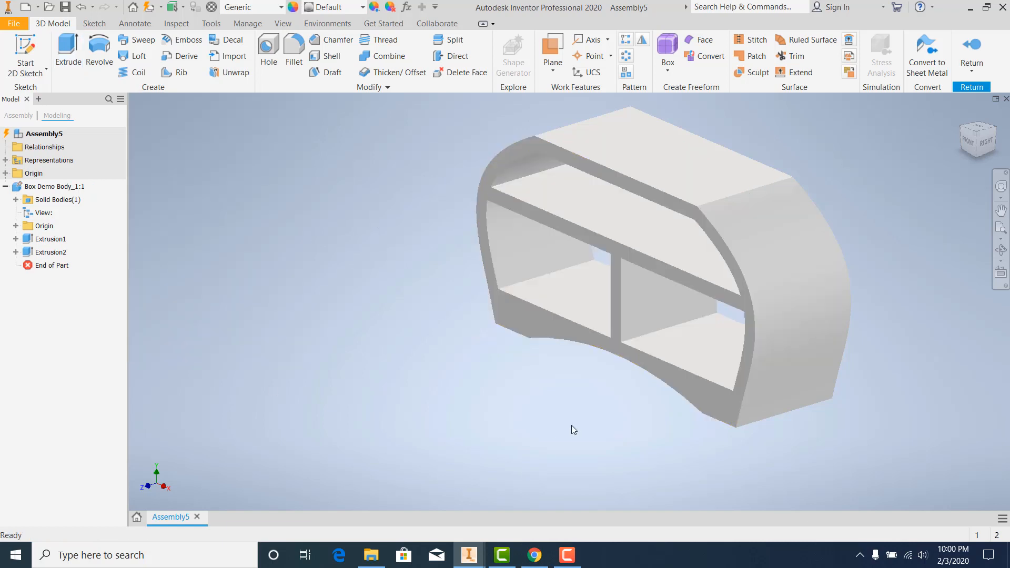
Try the Yellow Pine - Solid Stained Light Low Gloss appearance and White Oak - Natural Medium Gloss on the box body.
middle_drag(532, 416, 440, 438)
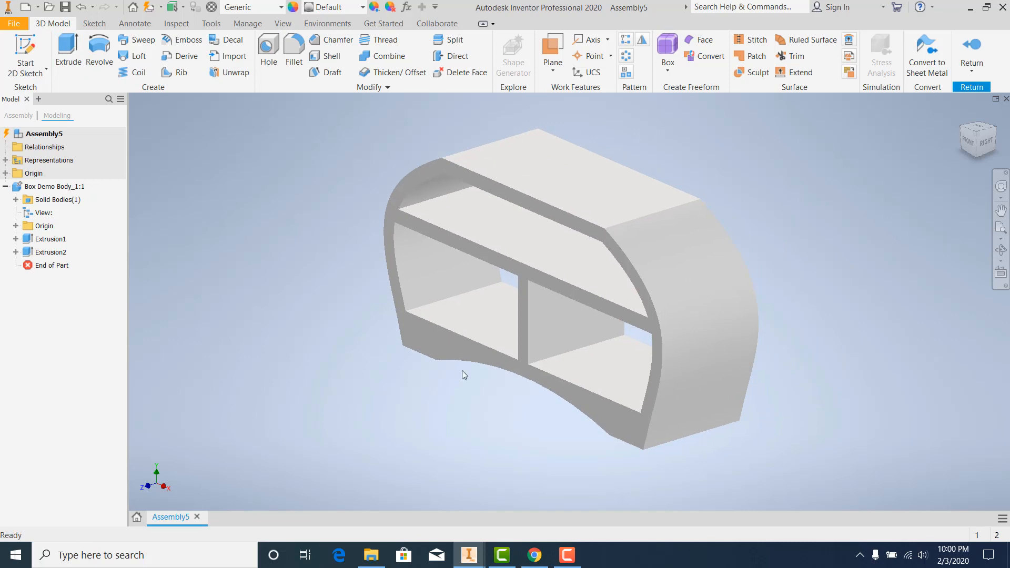
click(330, 7)
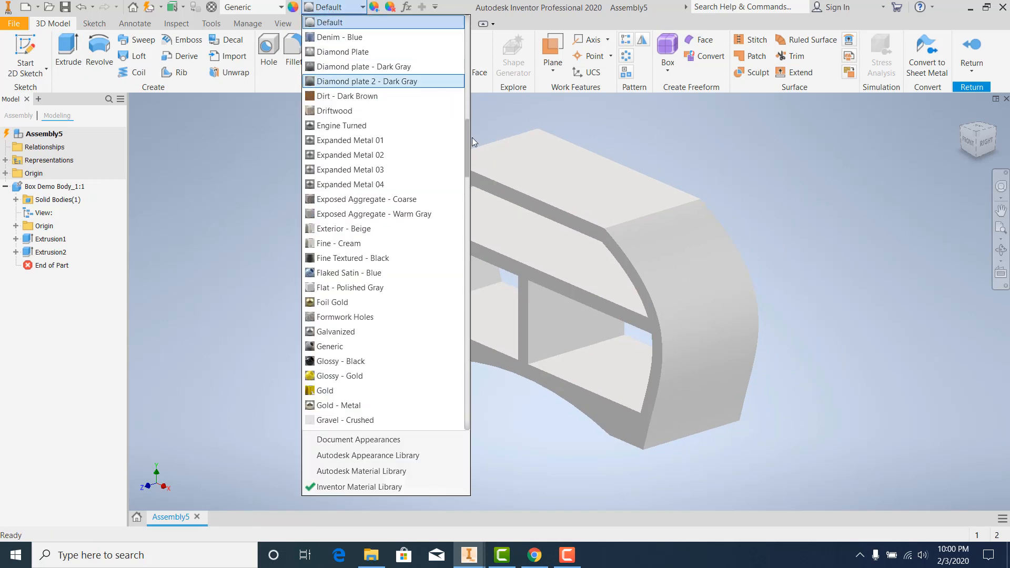
drag(466, 137, 477, 422)
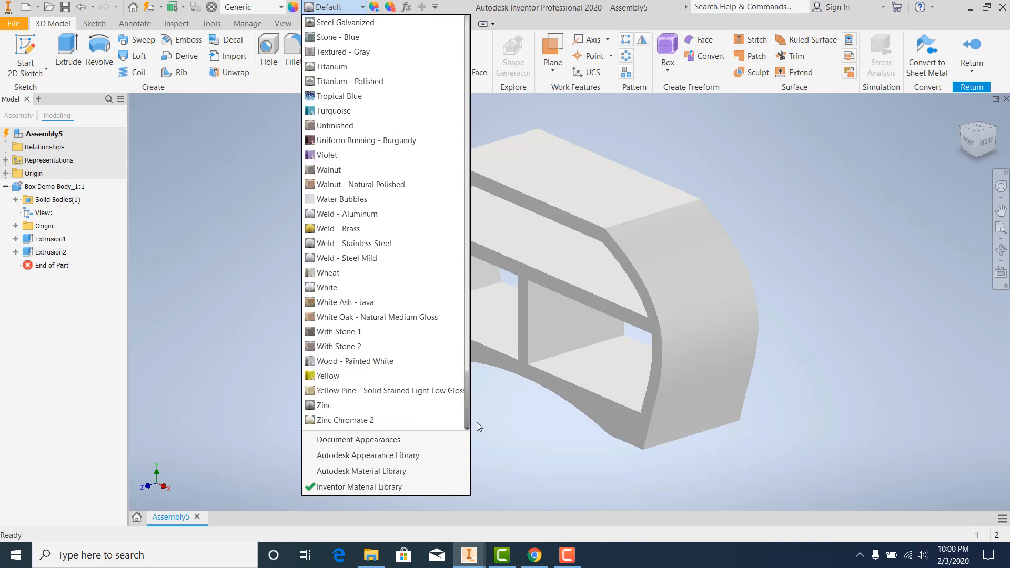
click(347, 390)
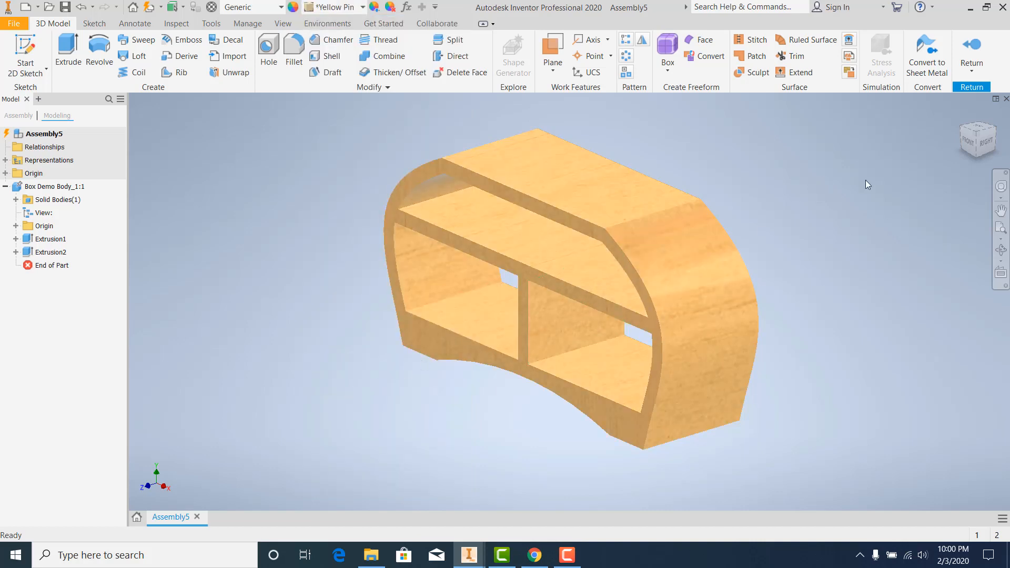
click(362, 6)
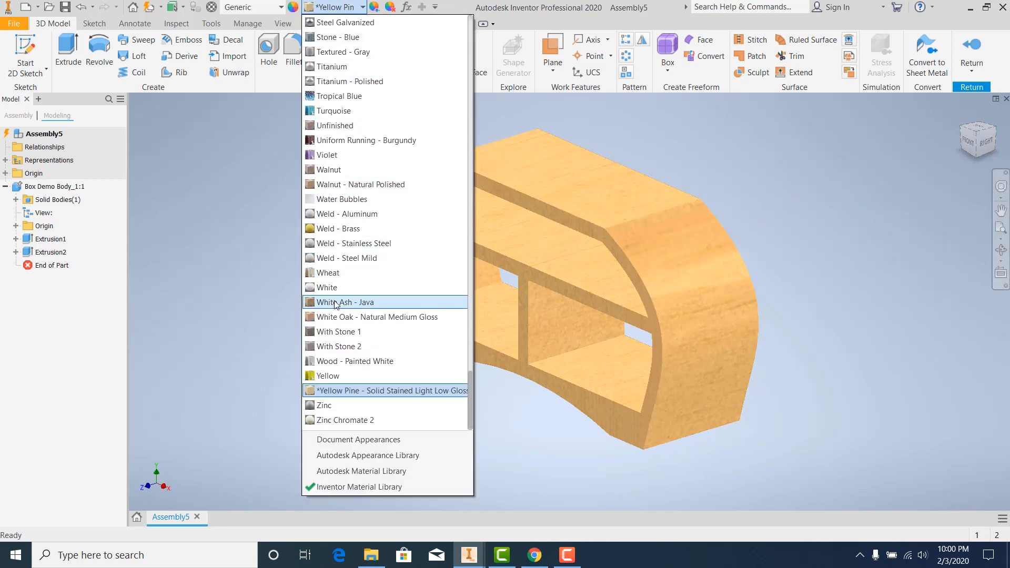
click(334, 317)
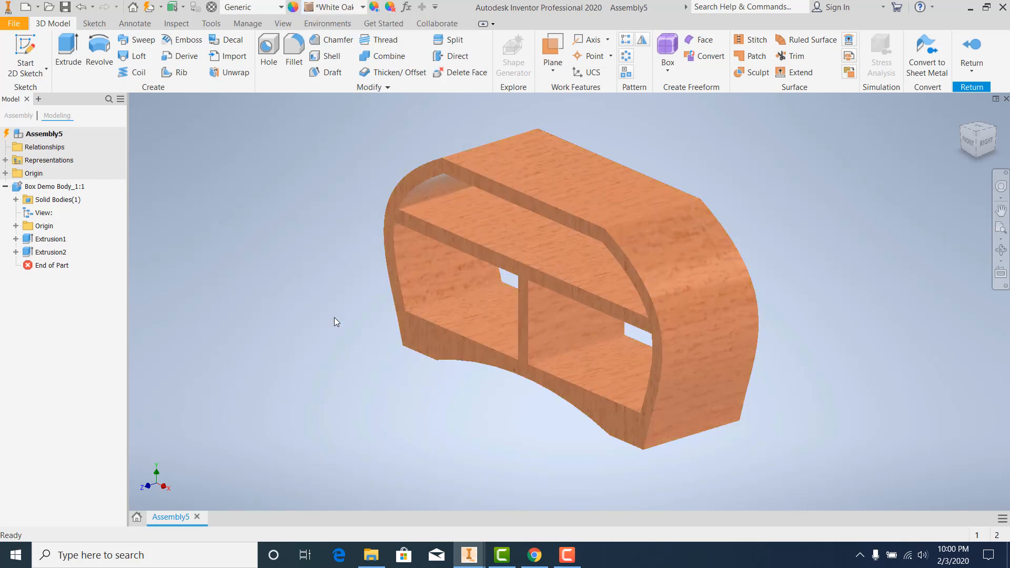
Apply the Walnut appearance to the box body and return from part editing to the assembly.
click(331, 8)
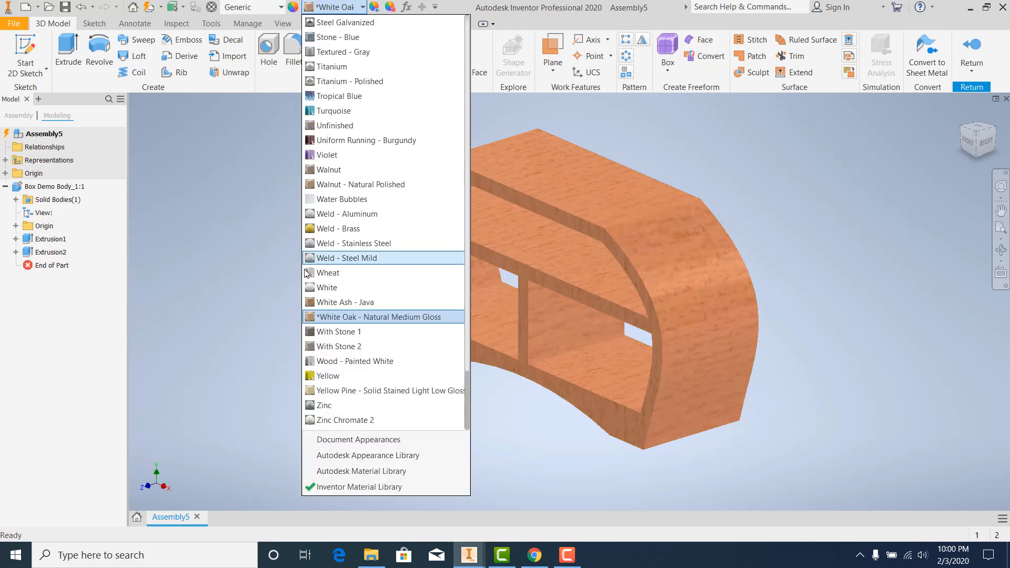
click(329, 170)
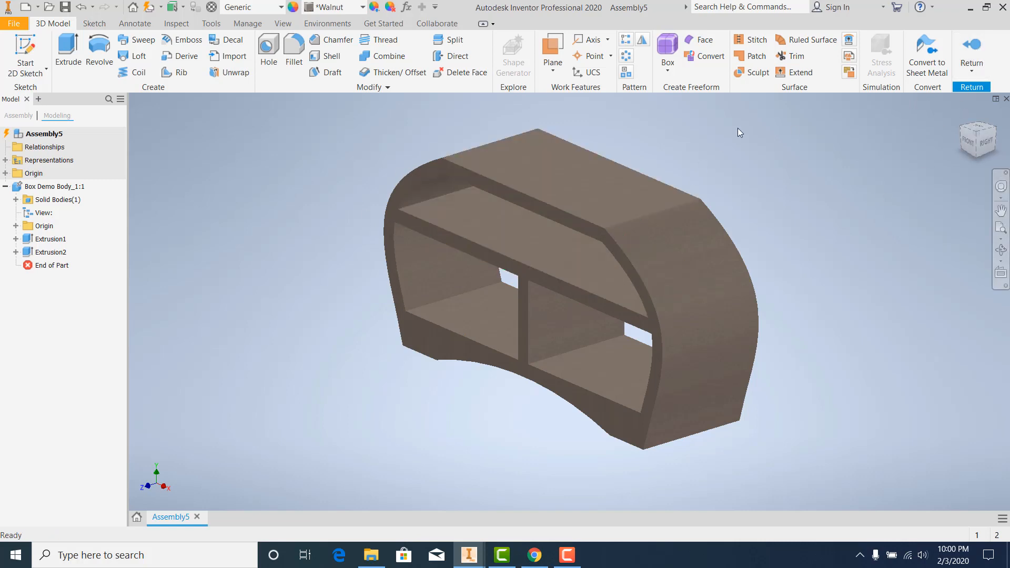
click(972, 51)
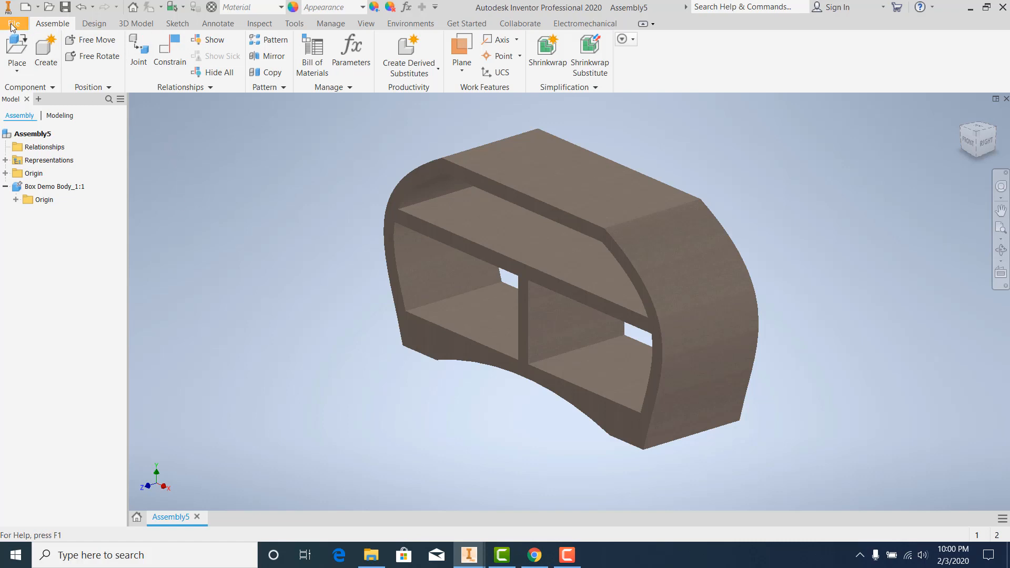
Save the assembly as Box Demo_1 in the Band Saw Box folder, together with its new body part file.
click(65, 8)
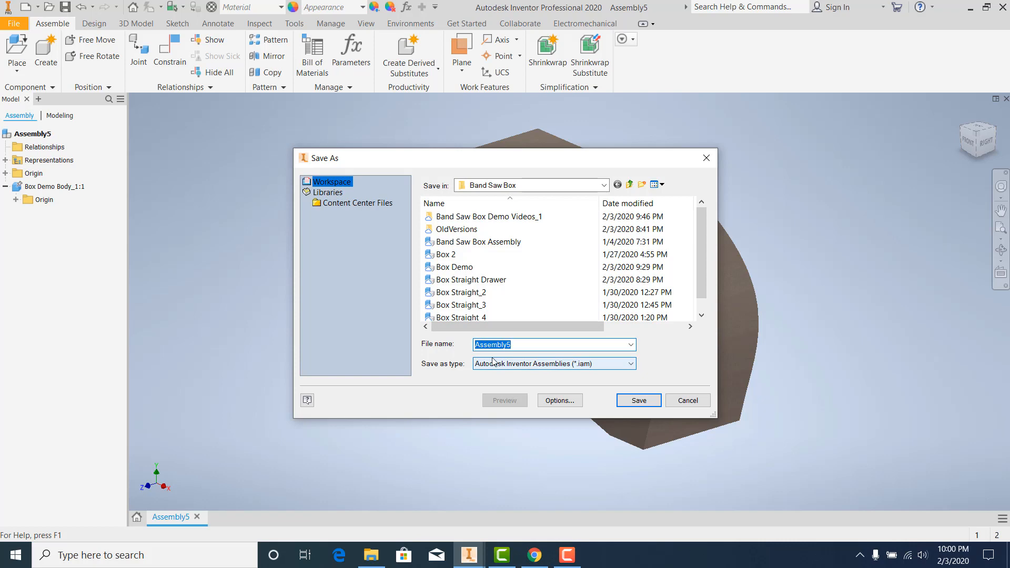
text(B)
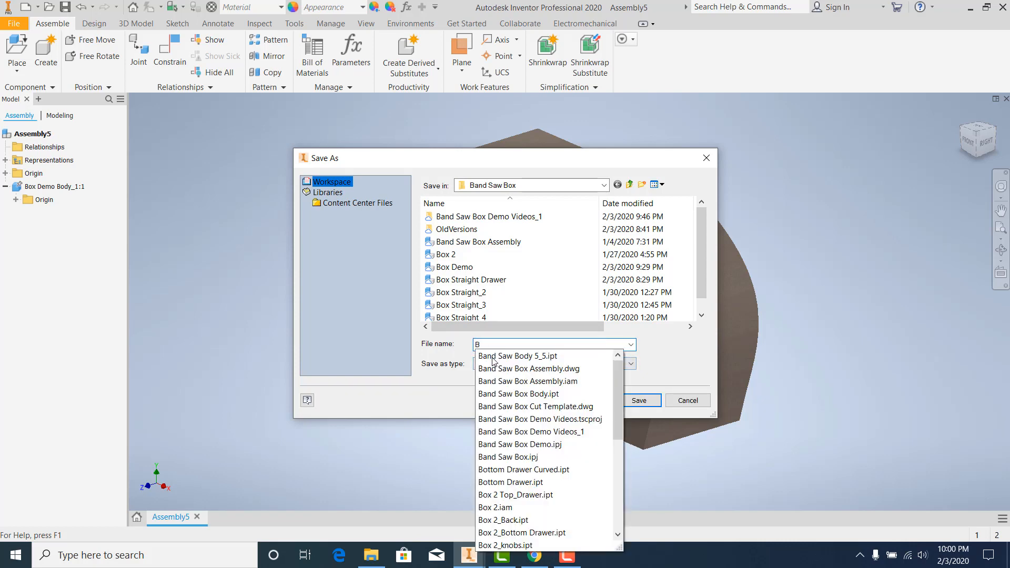
text(O)
key(BackSpace)
text(ox D)
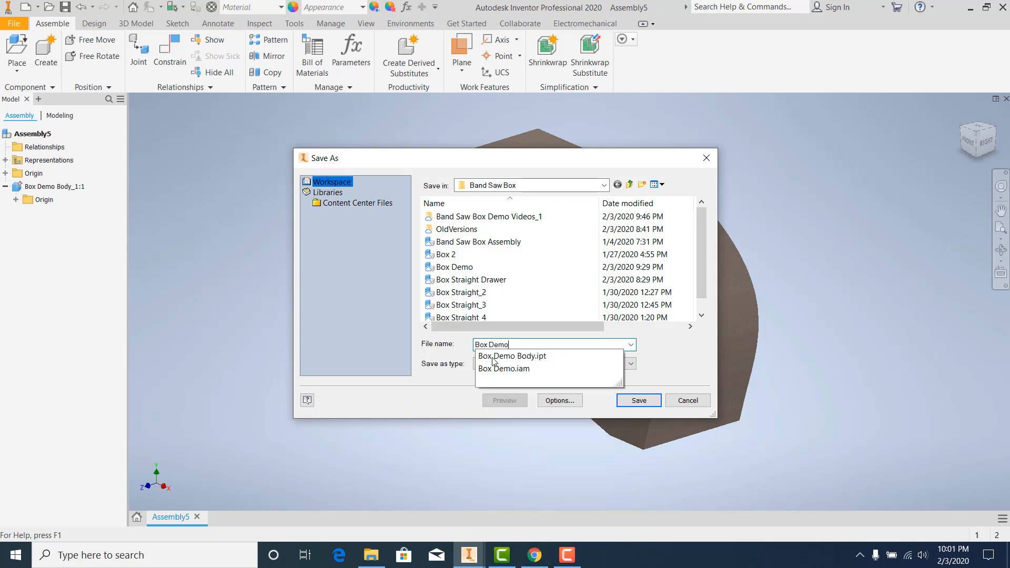
text(emo_1)
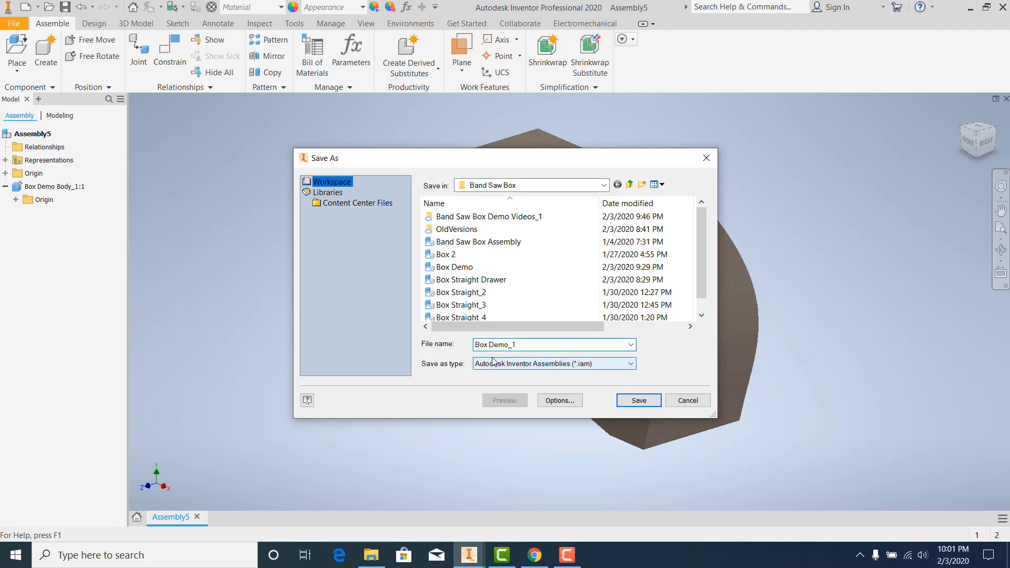
click(639, 401)
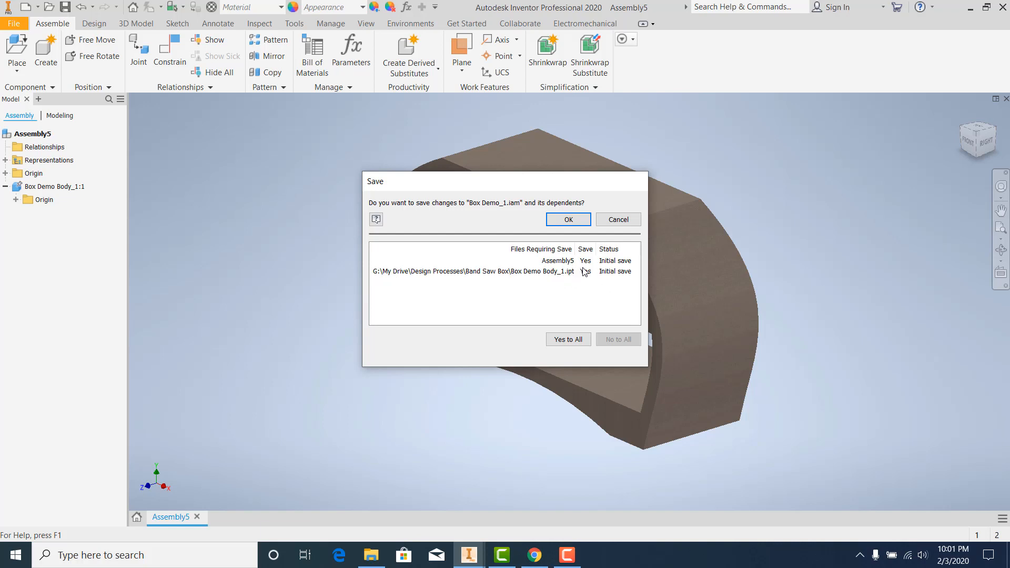
click(570, 339)
click(568, 219)
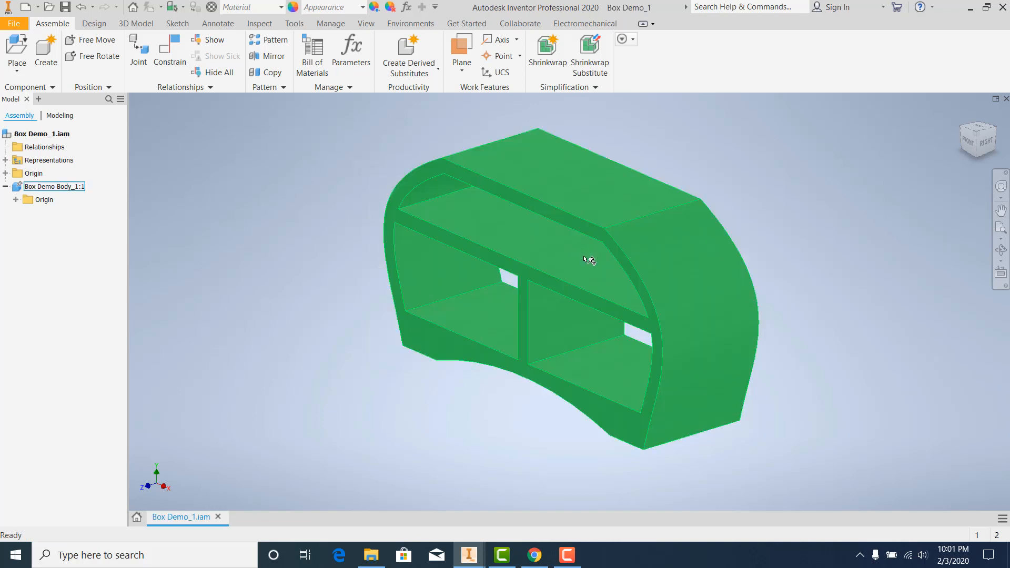
click(750, 245)
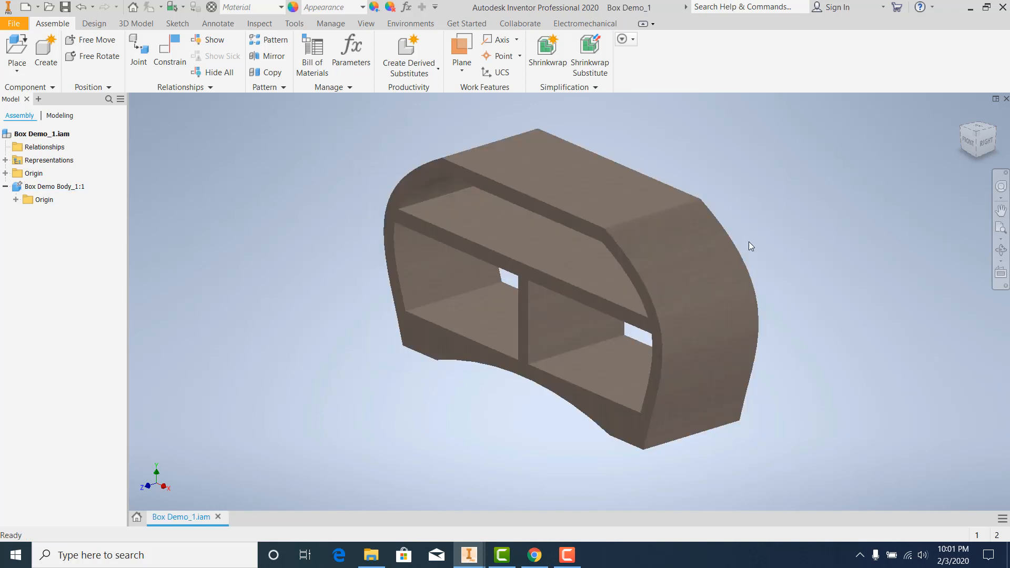